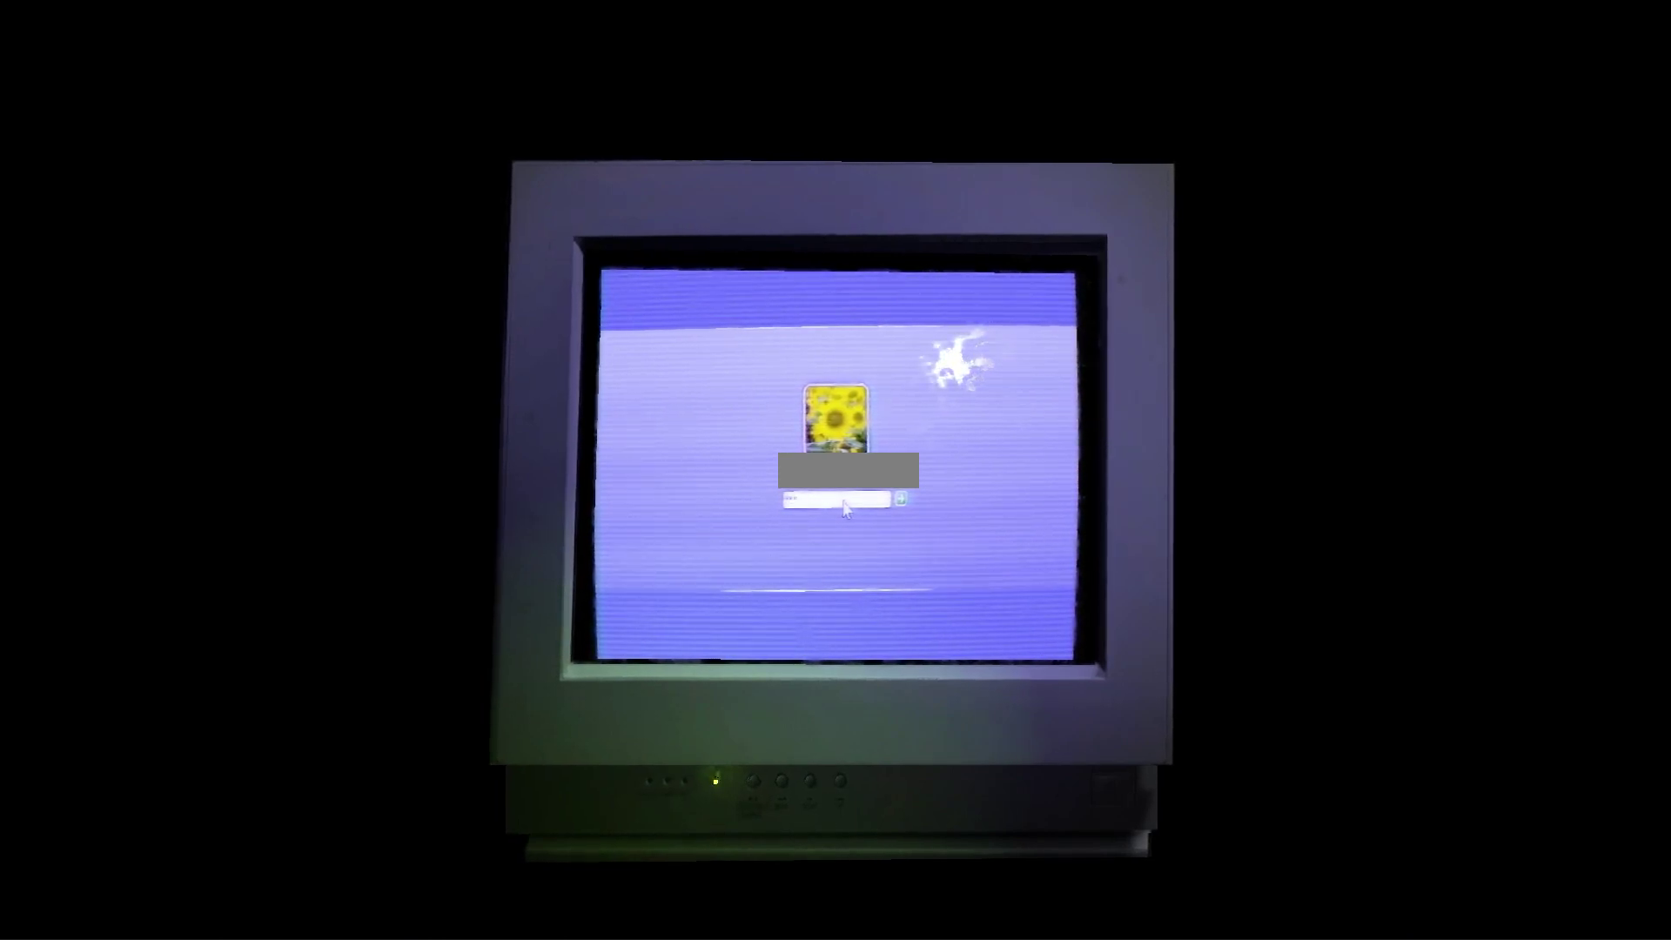
text(****)
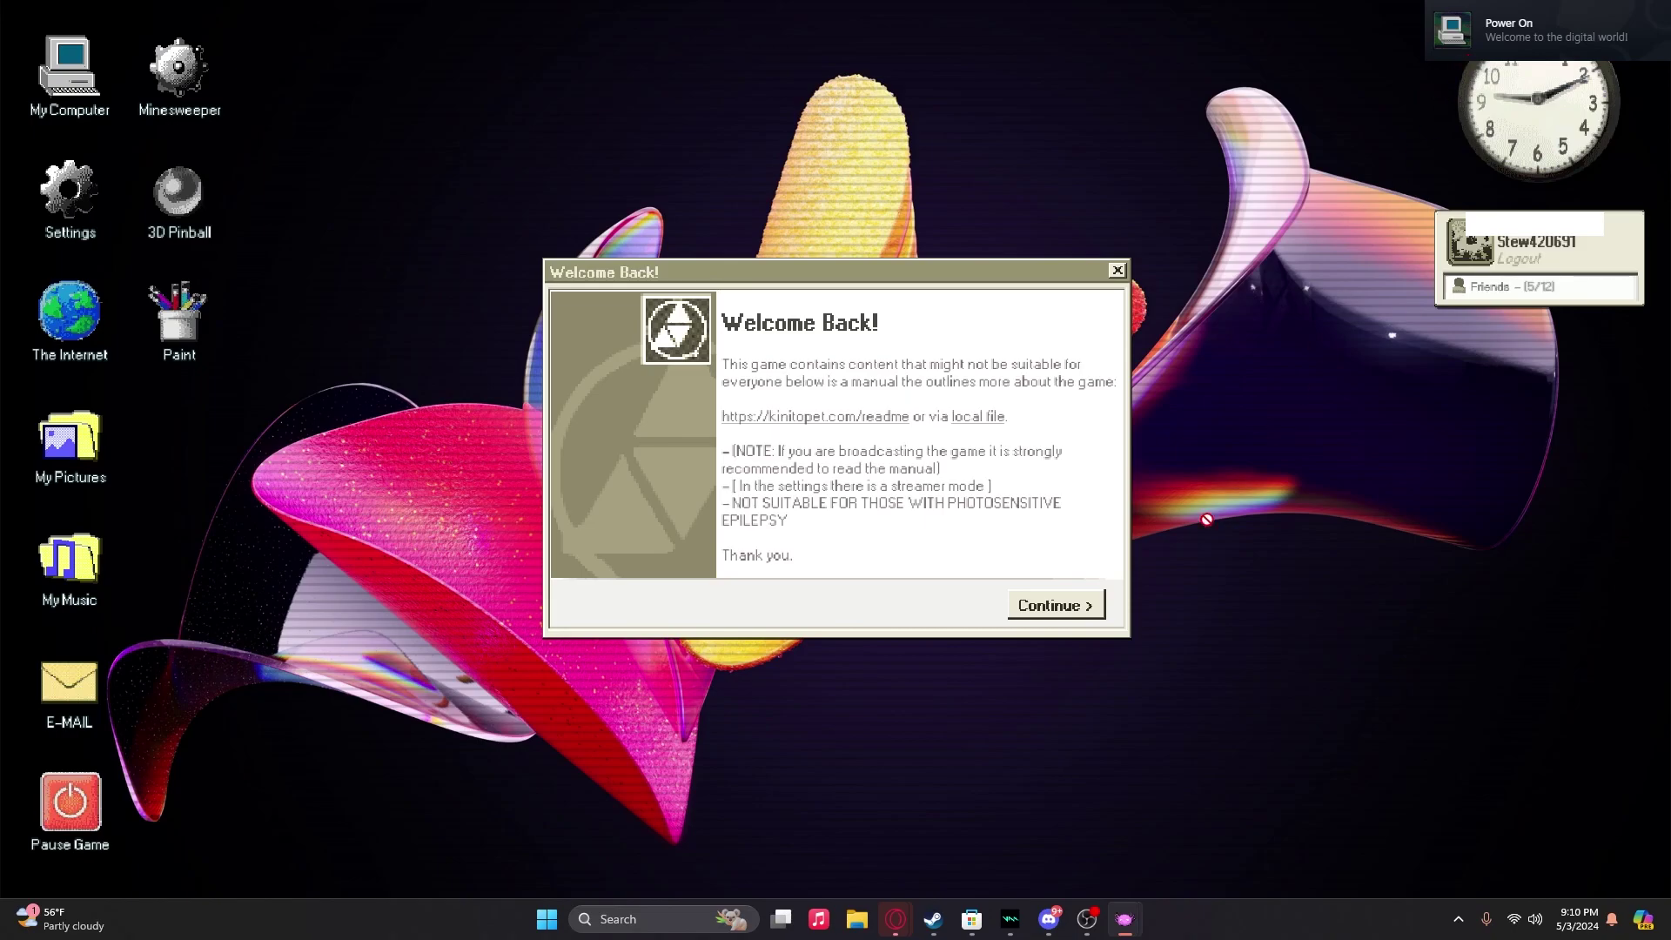
Step: Dismiss the Welcome Back content warning and the 'How to use!' instructions
click(1054, 605)
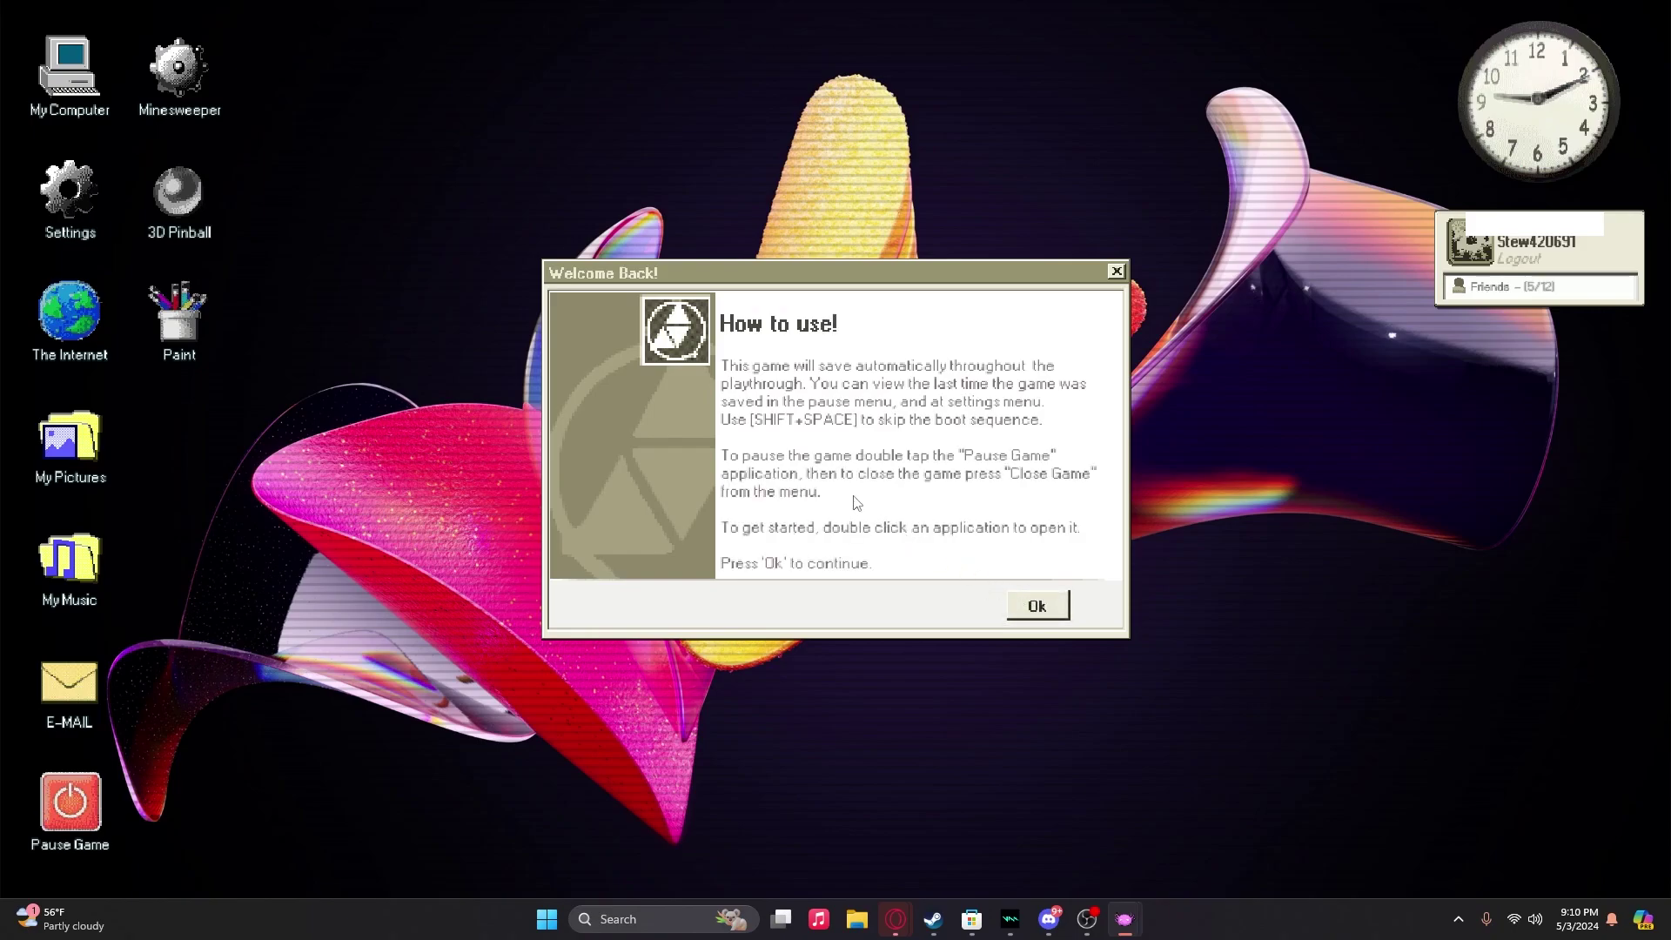
click(1037, 604)
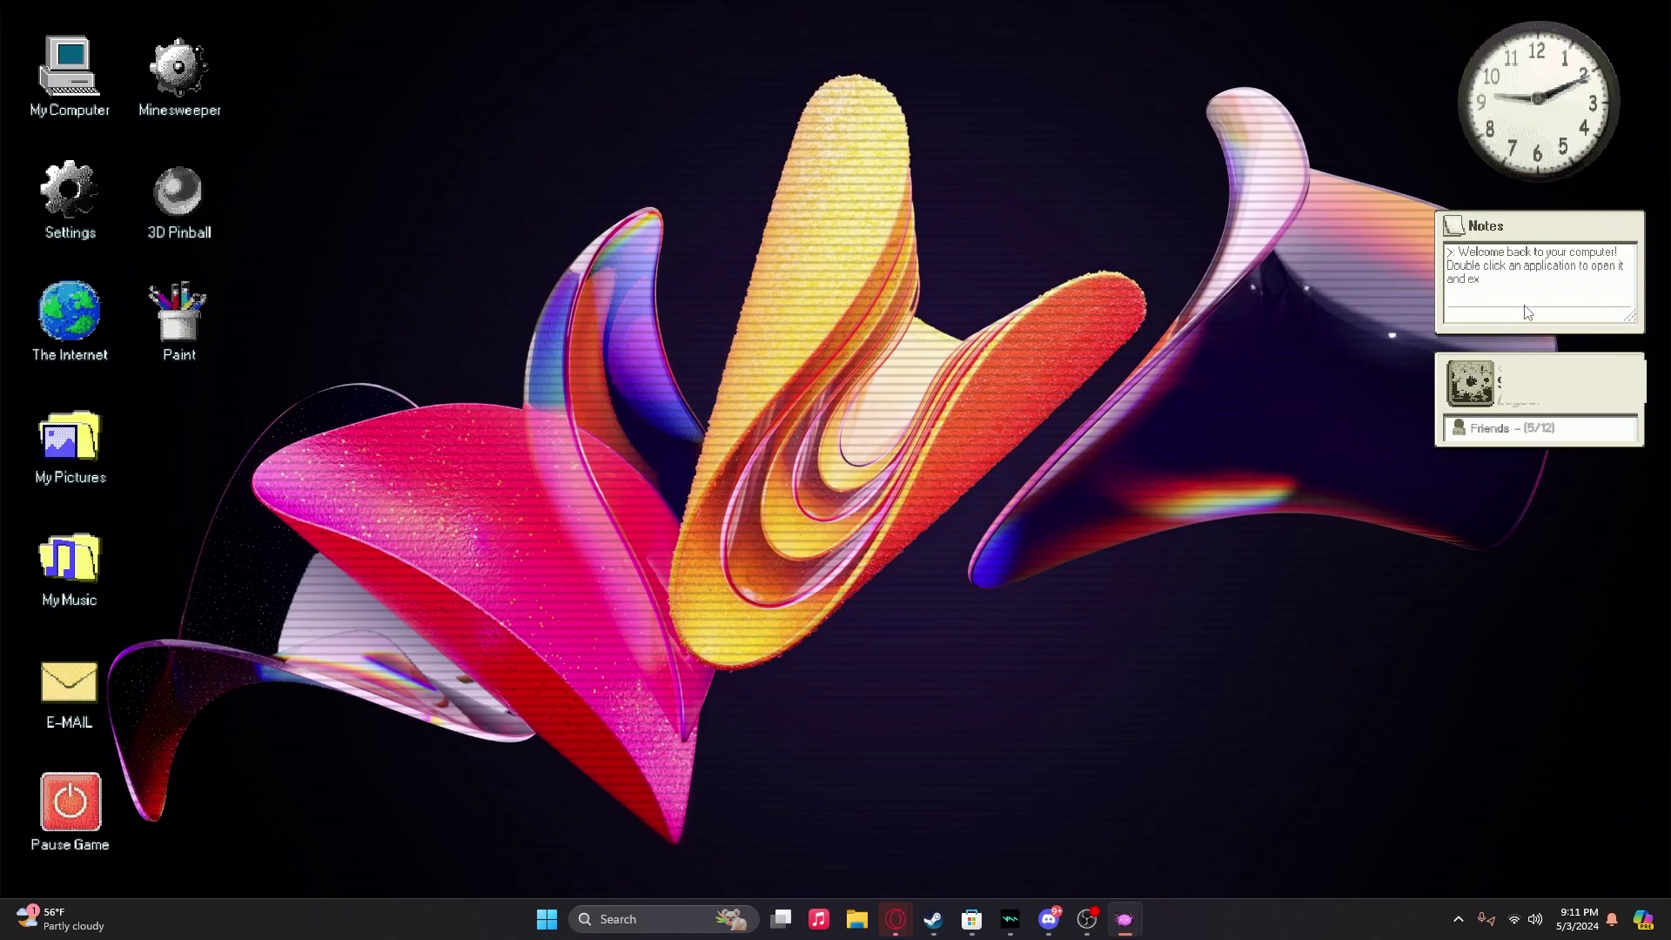
Step: Open The Internet browser, pass its welcome screen, and search for 'StewbertTV'
double_click(72, 333)
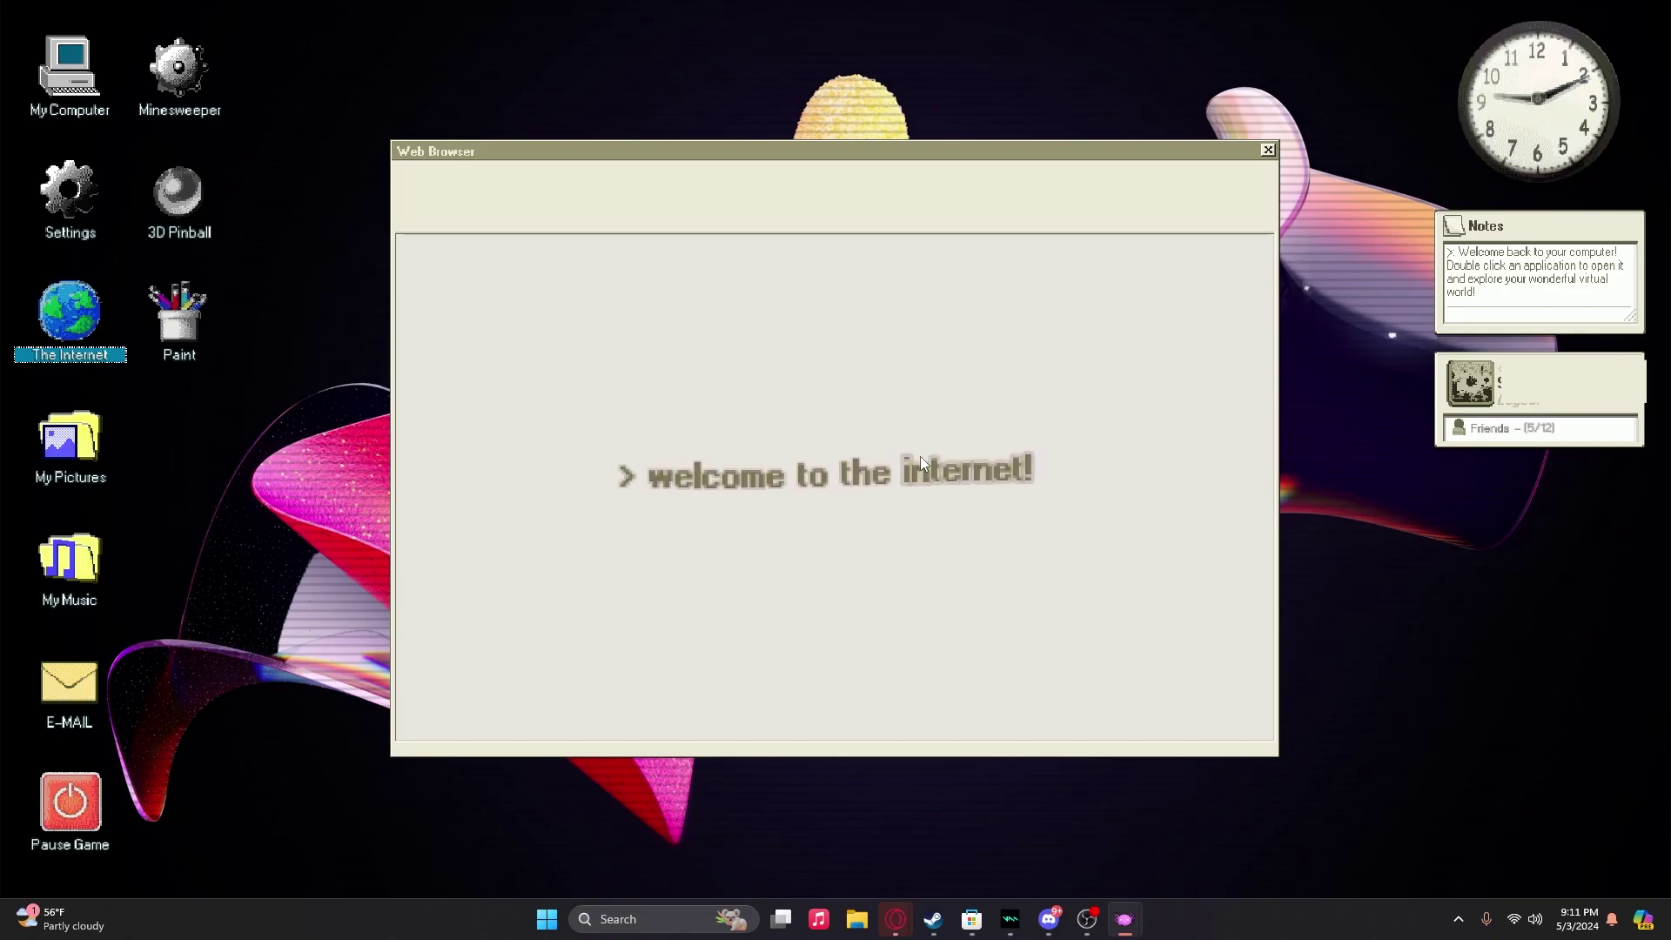
click(920, 456)
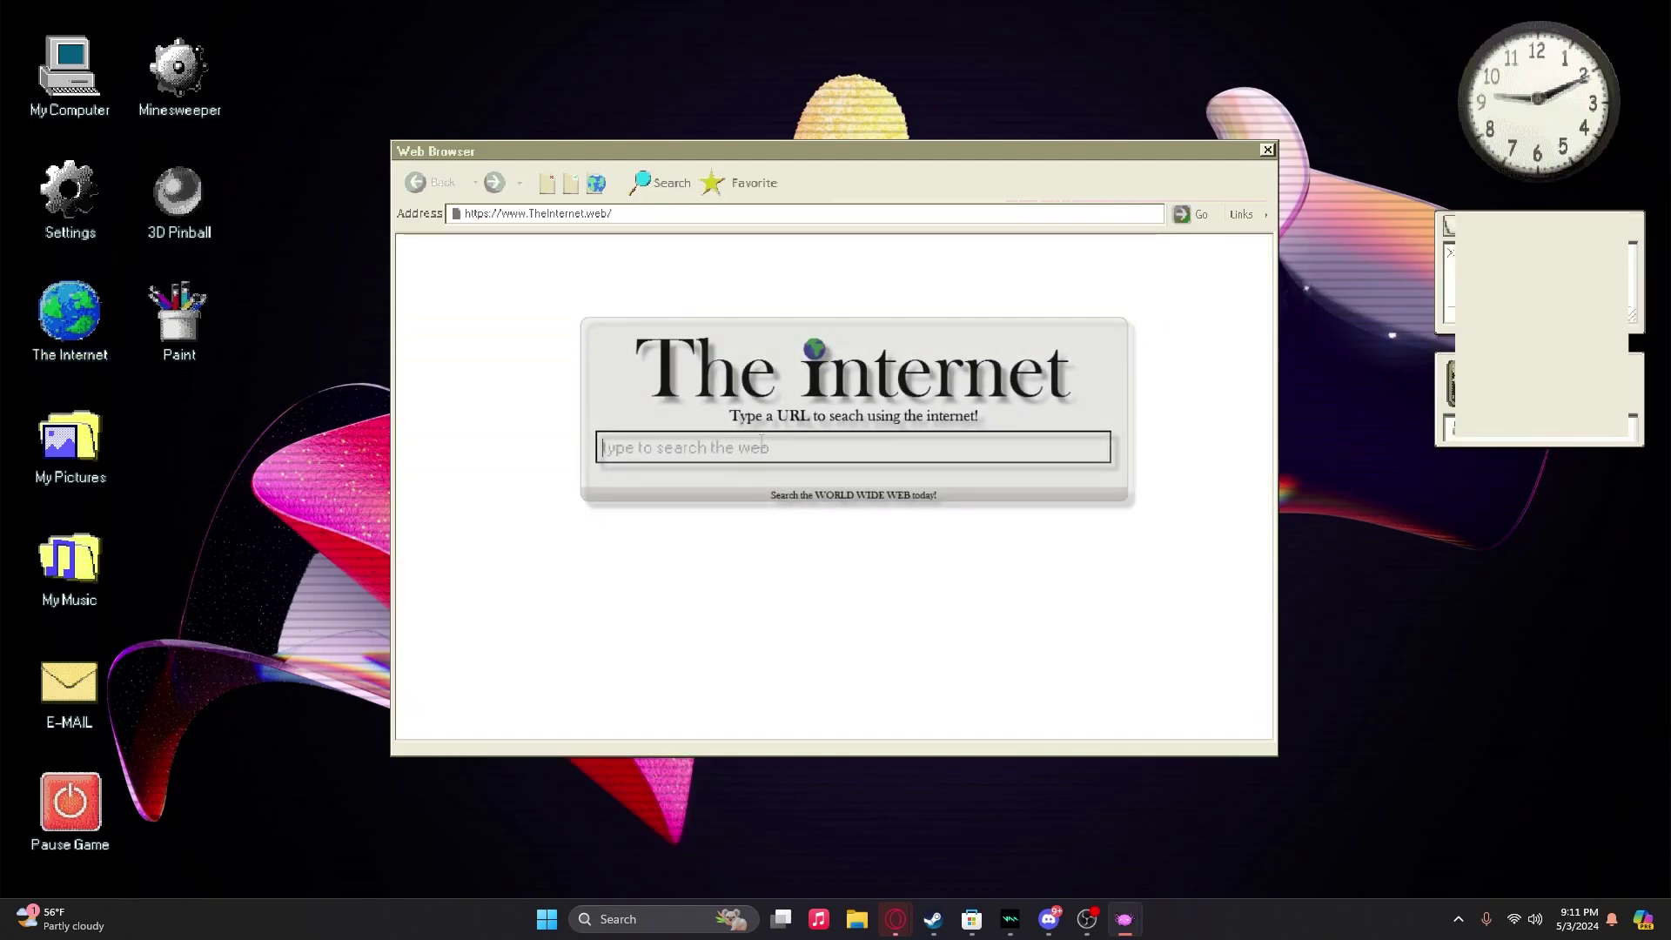
text(StewbertTV)
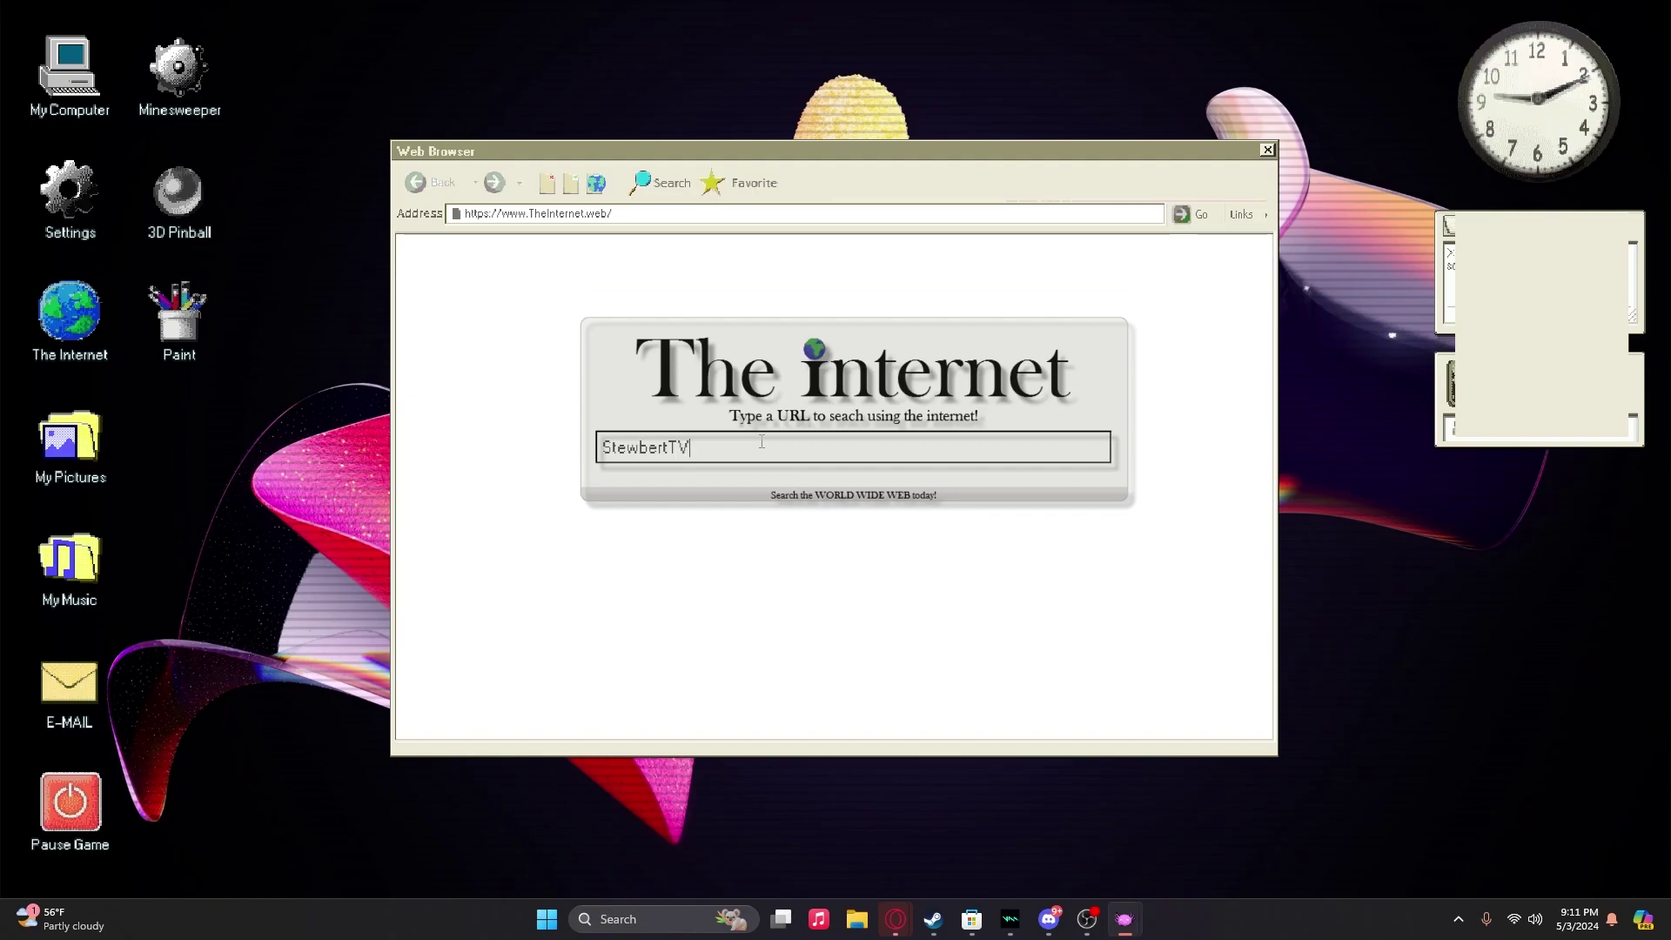
key(Return)
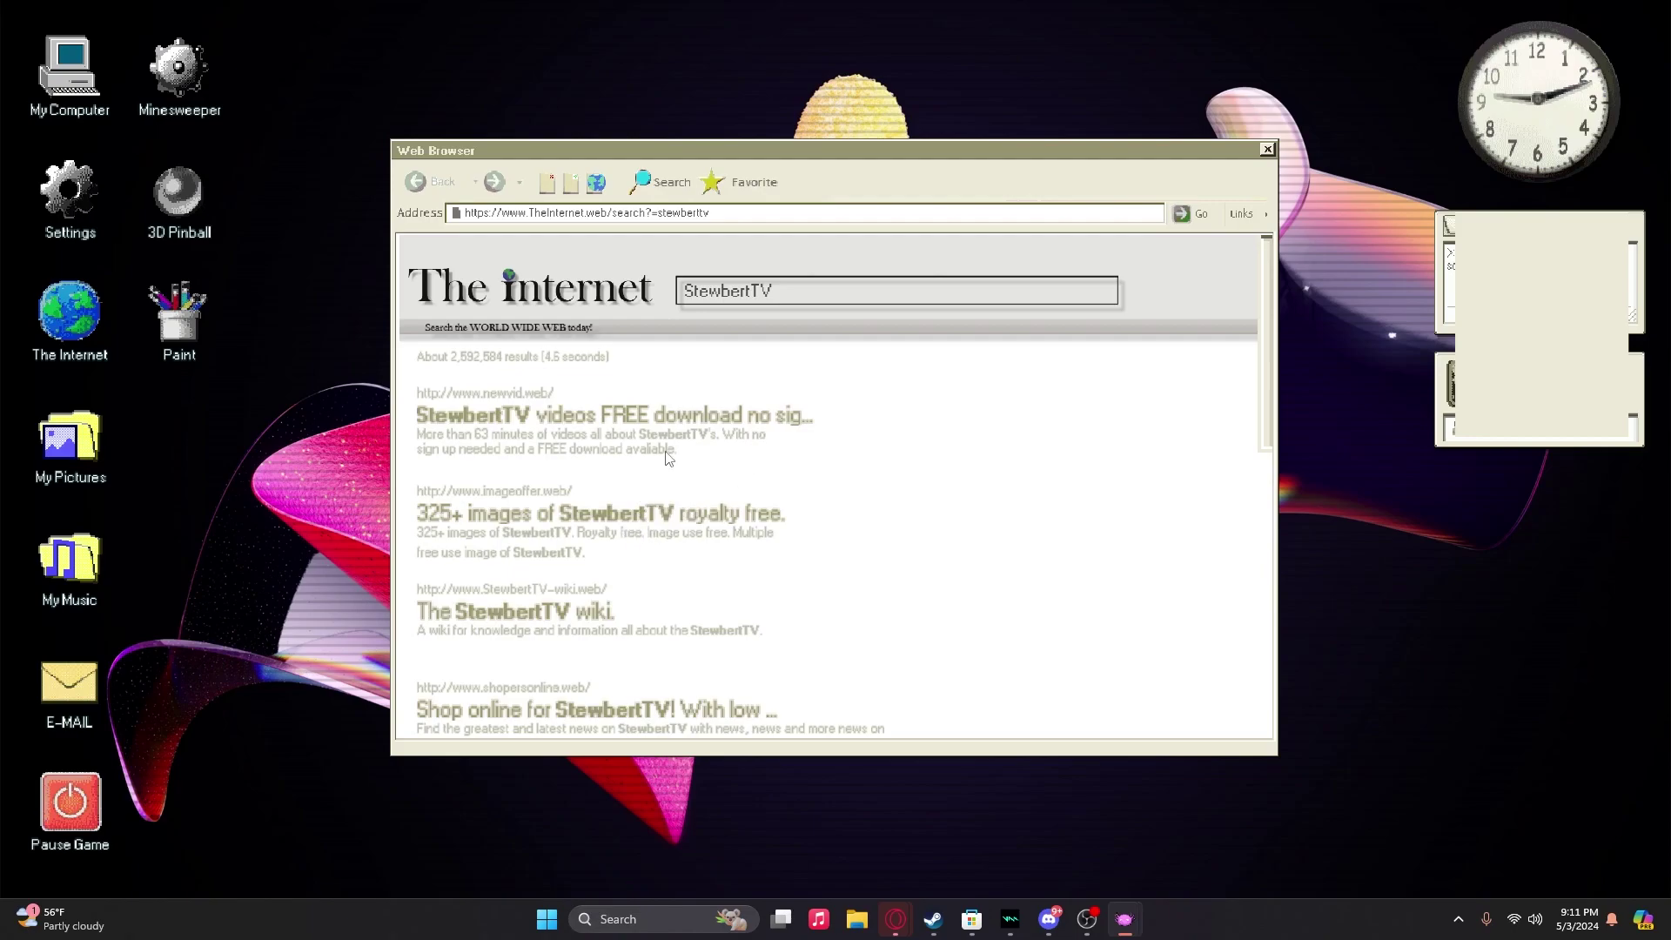
Step: Open the first StewbertTV result on newvid.web and dismiss its data stream error
click(680, 417)
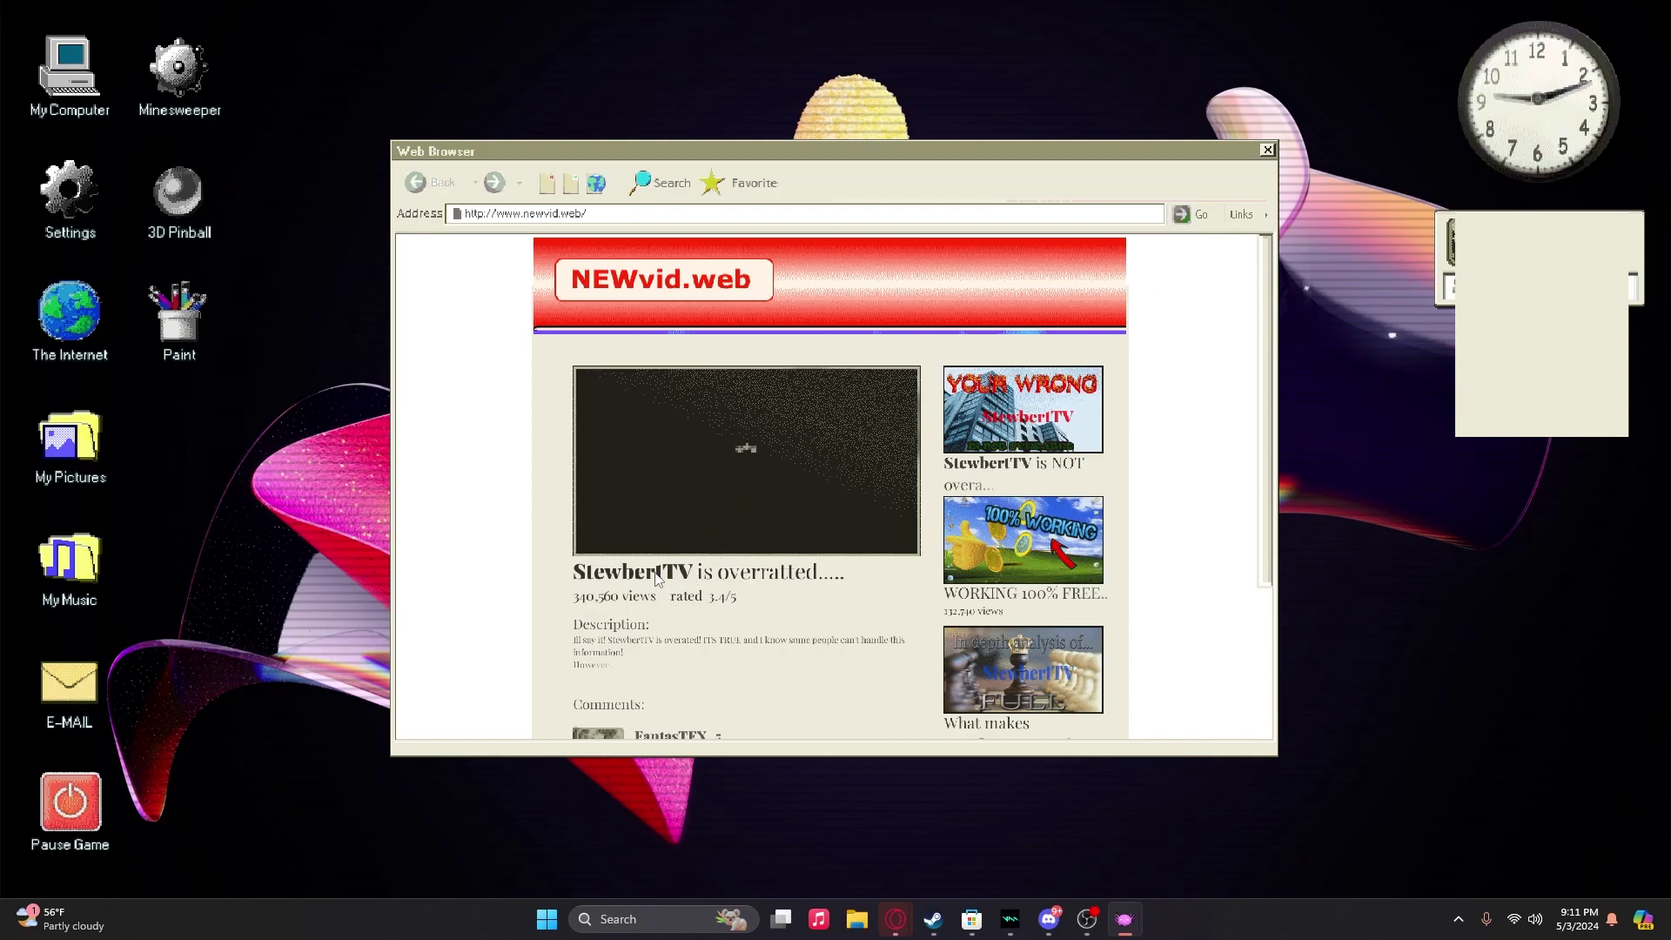
scroll(727, 555, down, 1)
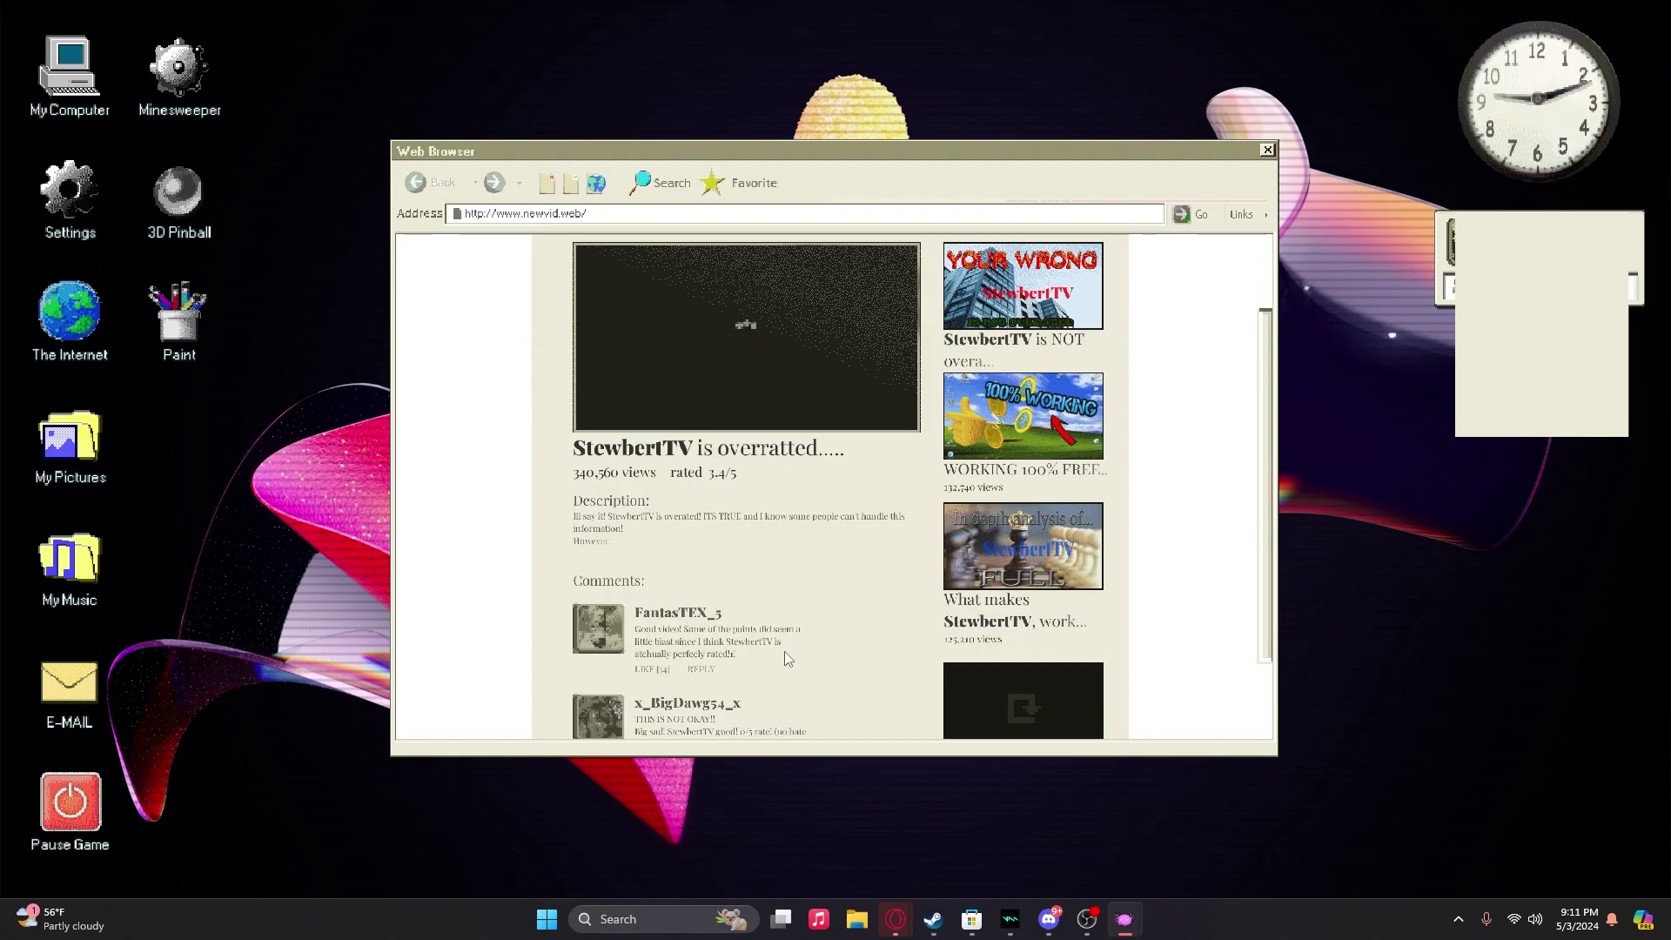
scroll(856, 548, up, 1)
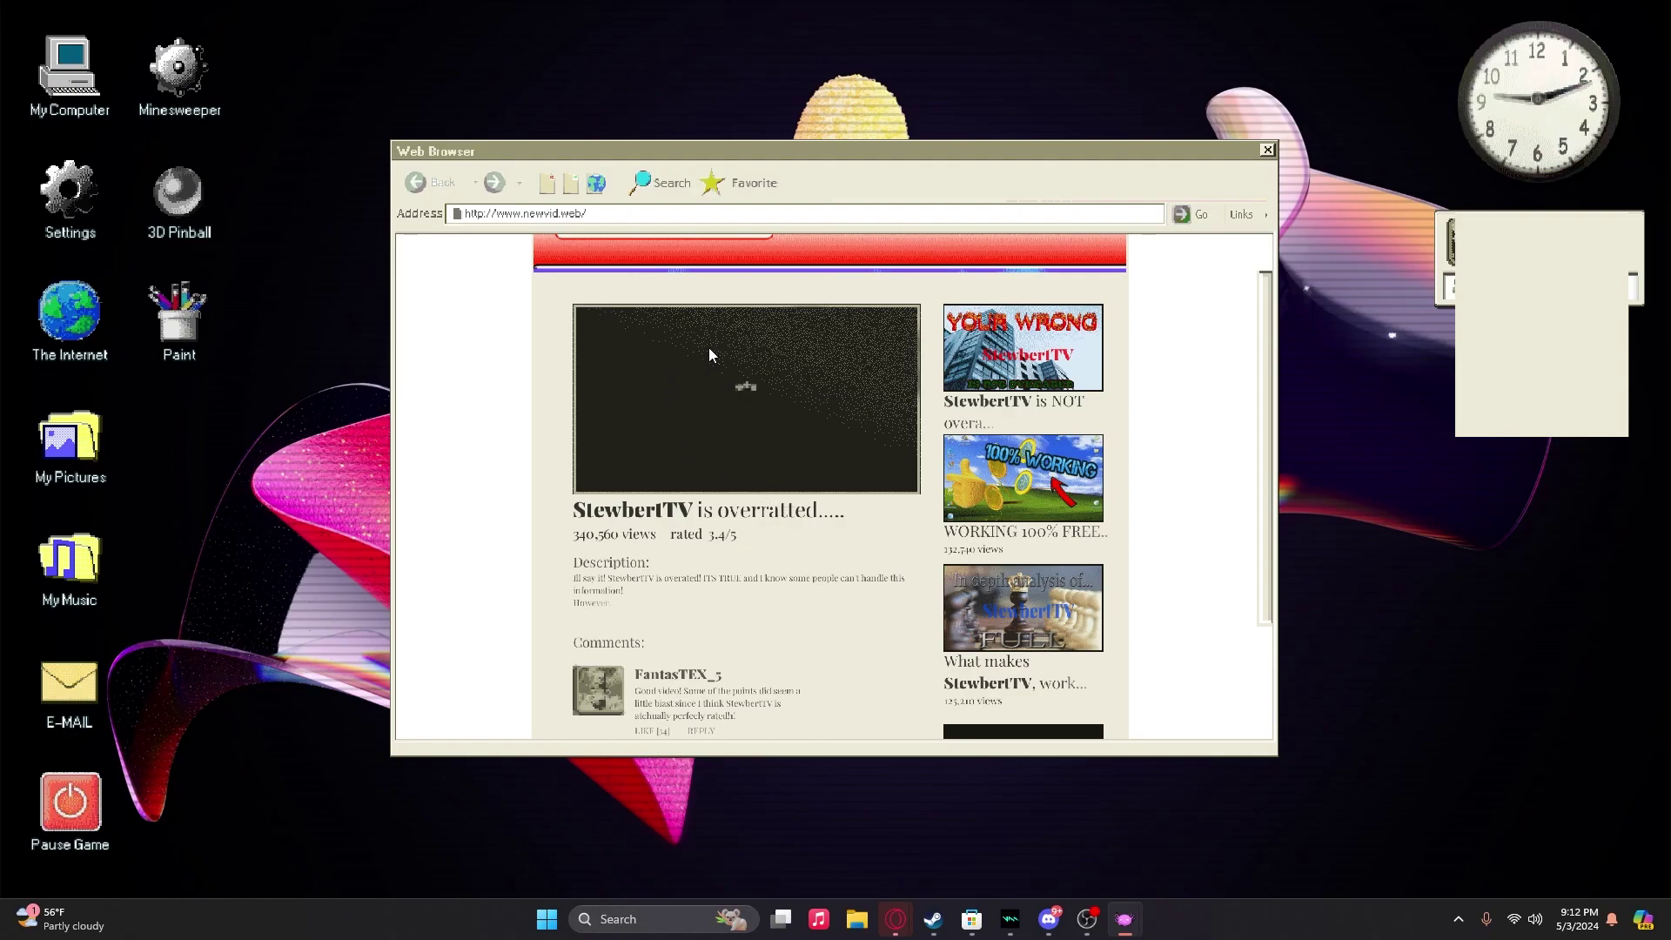
scroll(711, 355, up, 1)
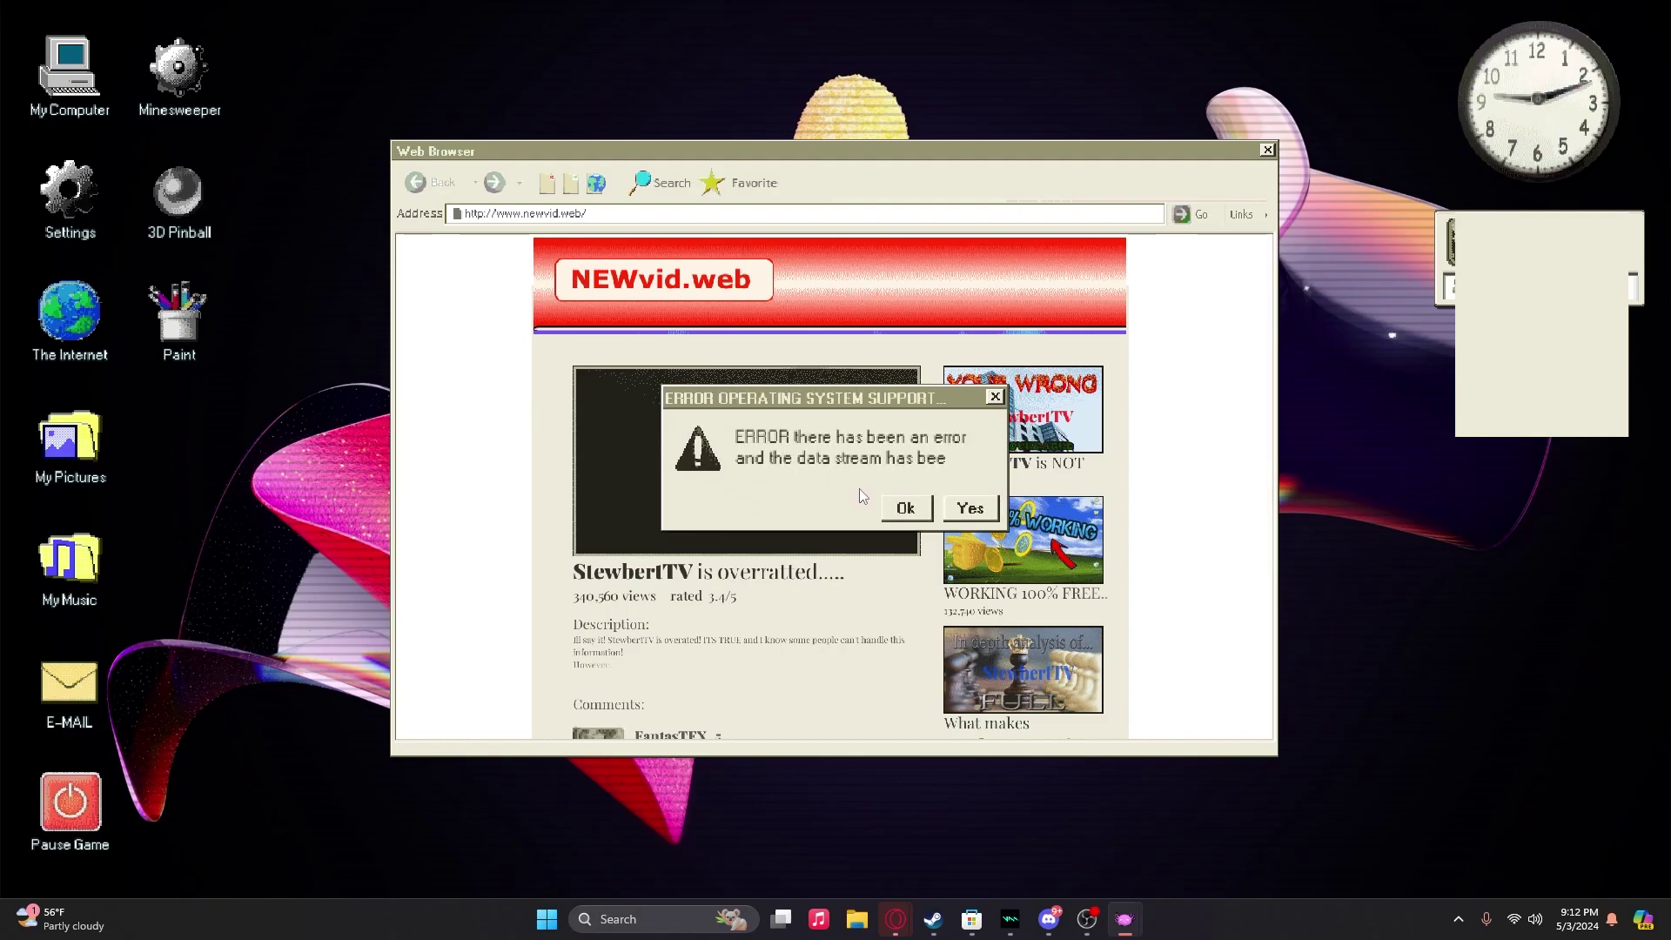
click(906, 508)
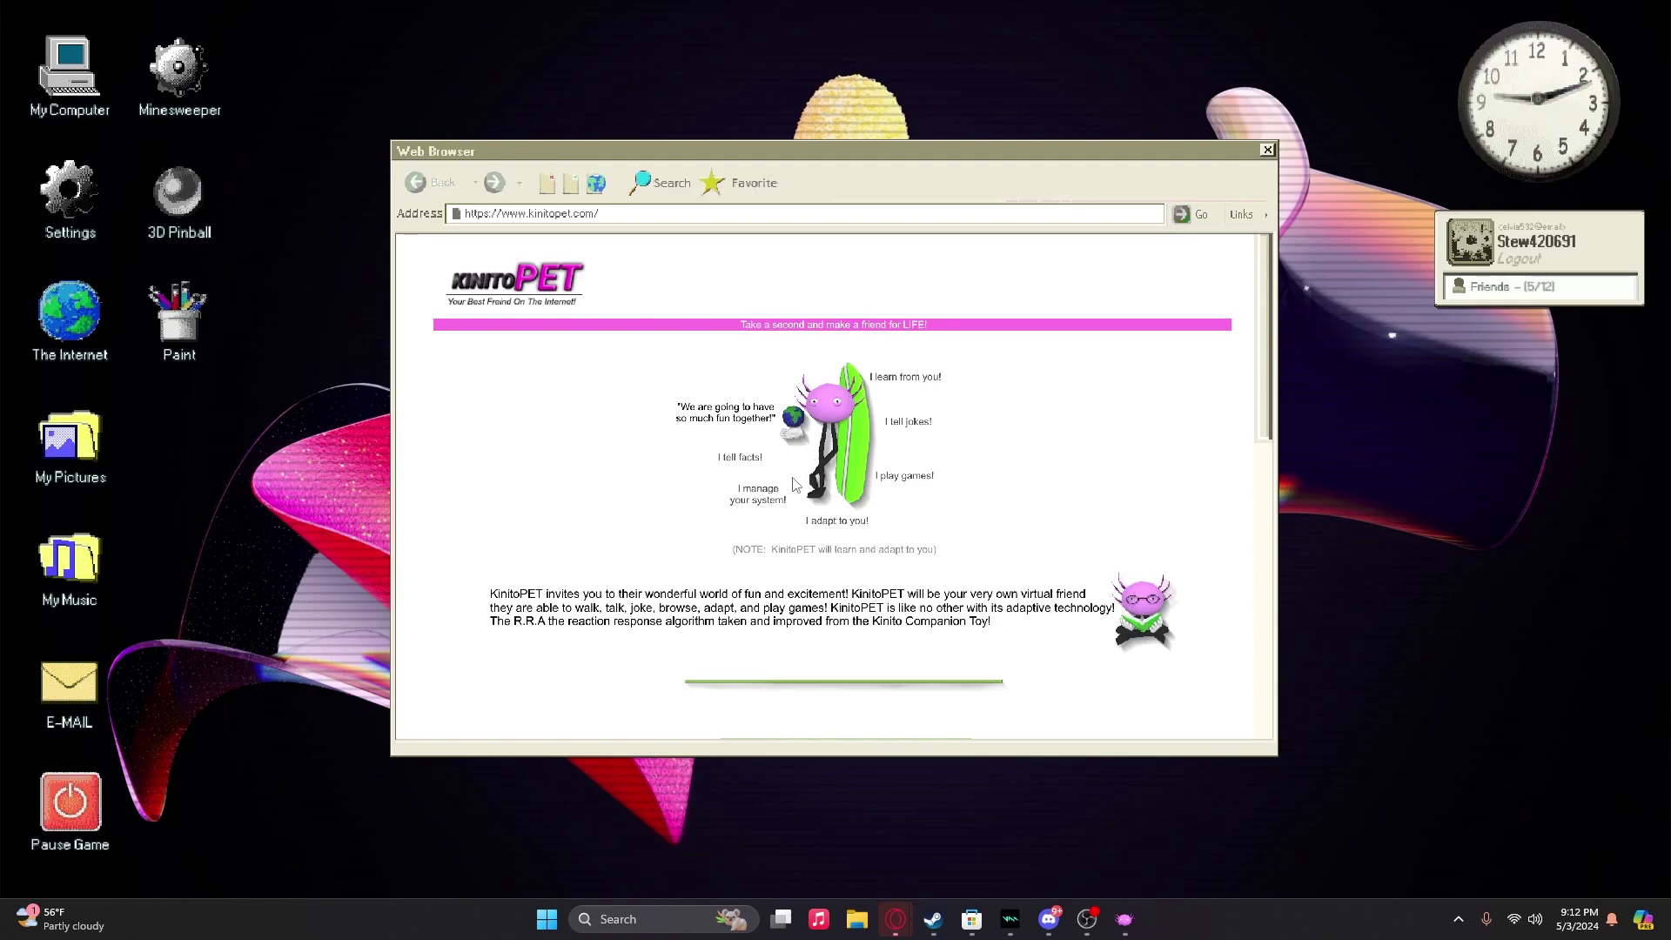
scroll(800, 478, down, 1)
scroll(792, 483, down, 2)
scroll(791, 482, down, 2)
scroll(793, 483, down, 1)
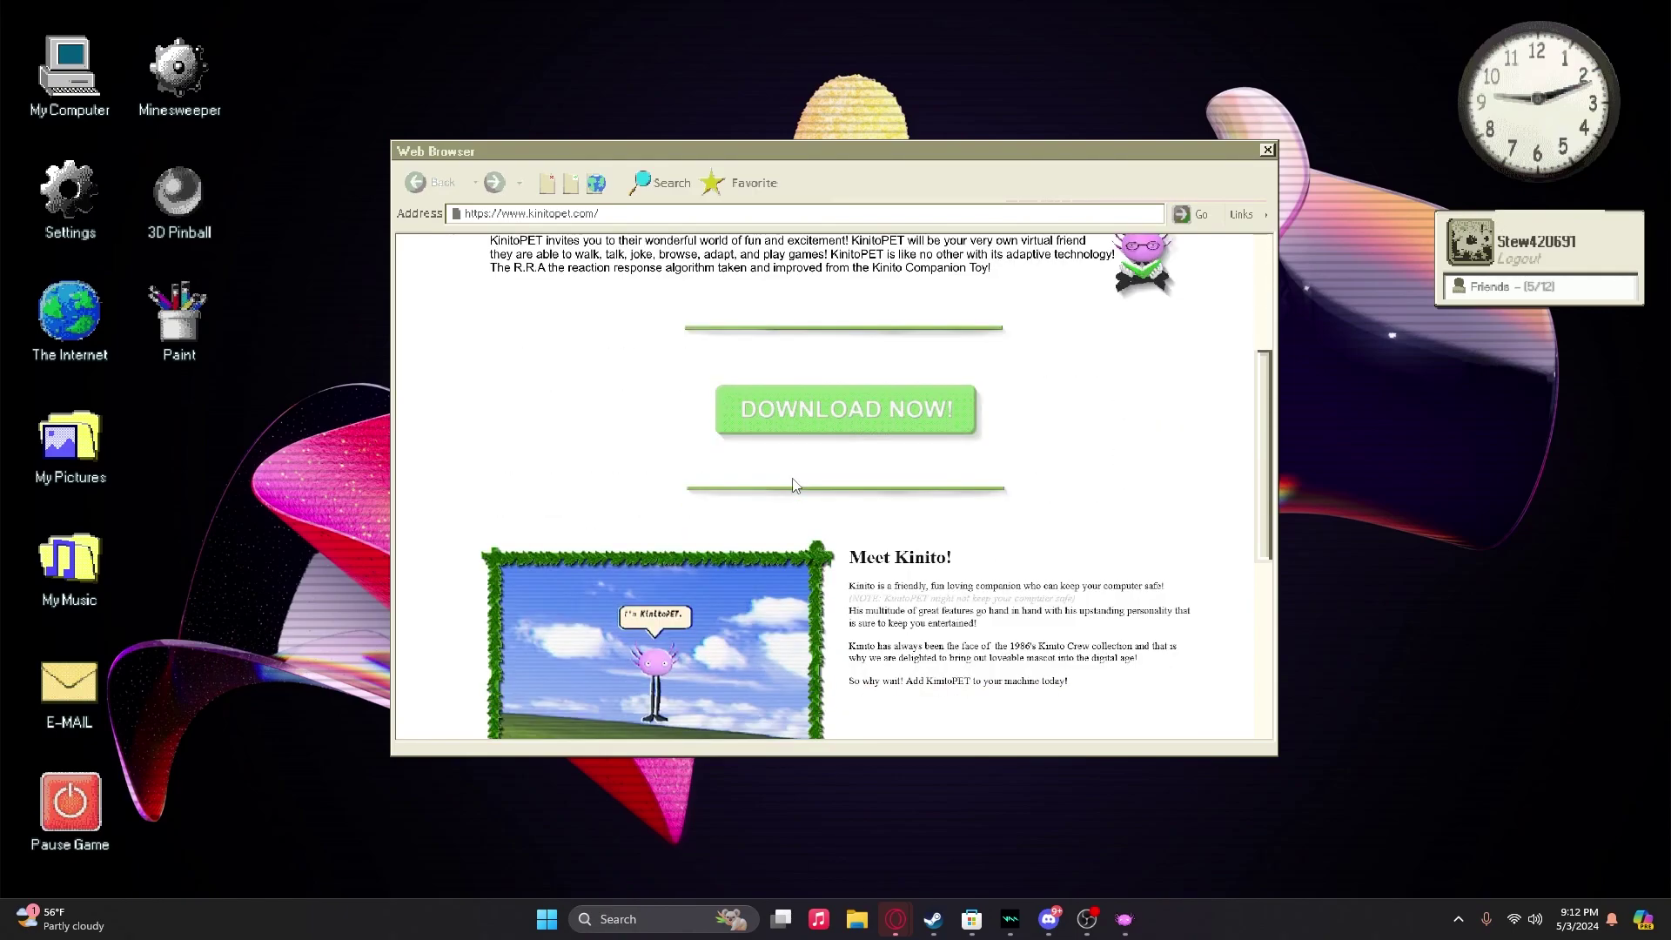
scroll(793, 484, up, 3)
scroll(793, 483, up, 1)
scroll(792, 482, up, 1)
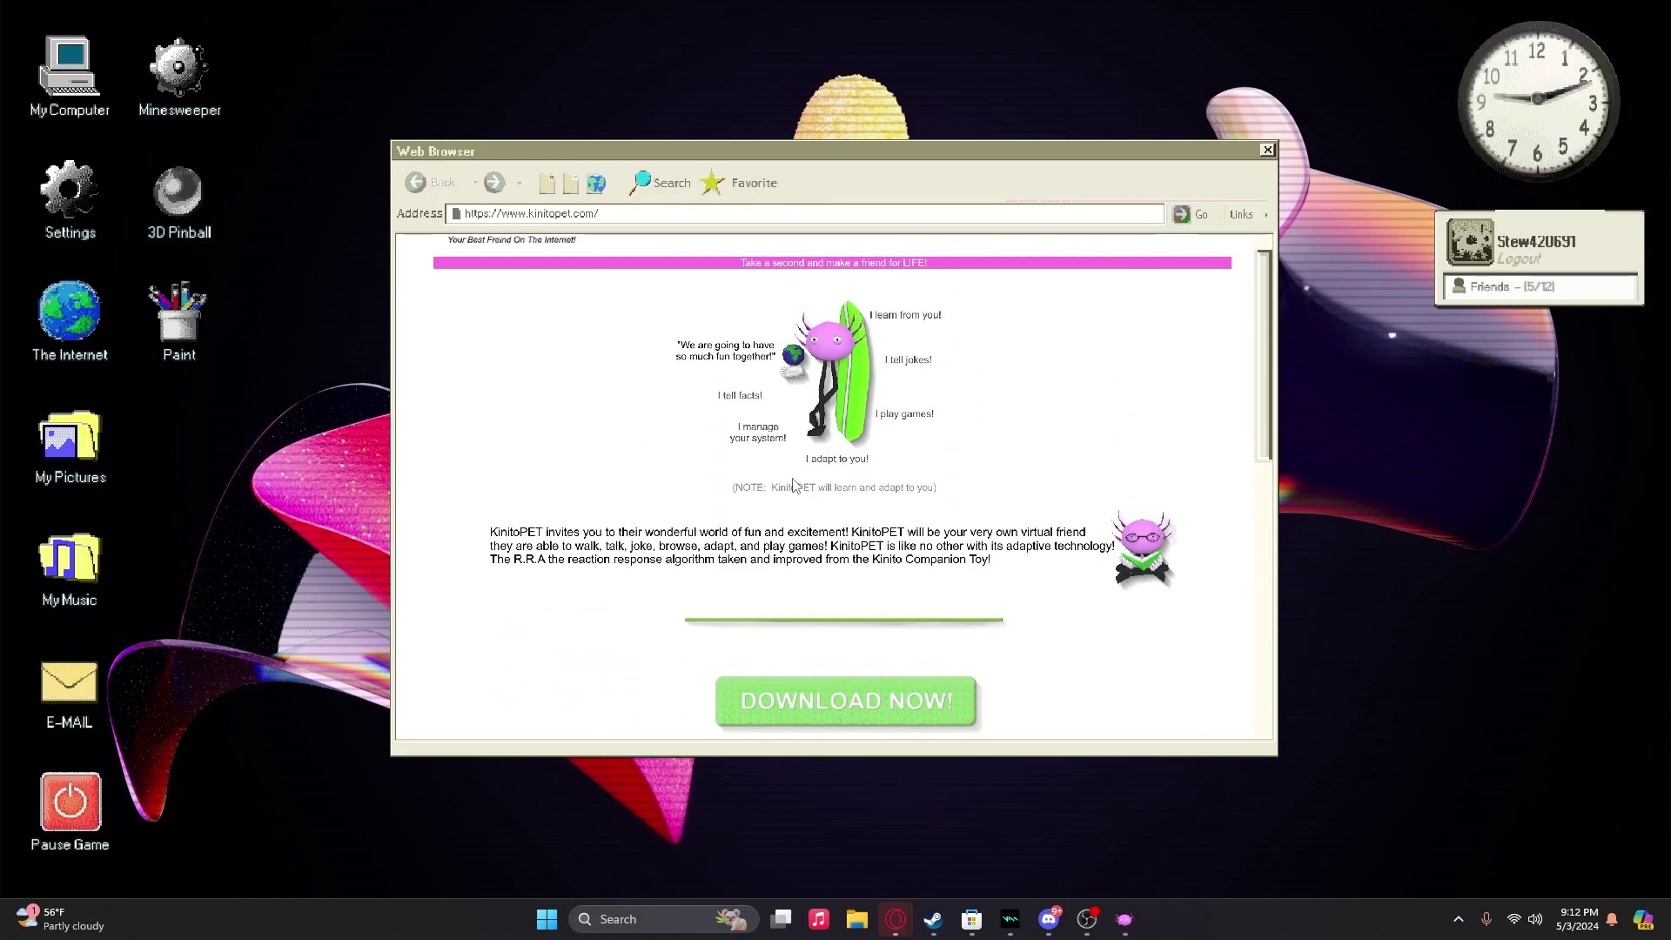
Step: Start the KinitoPET.zip download with kinitopet.com's DOWNLOAD NOW! button
click(860, 703)
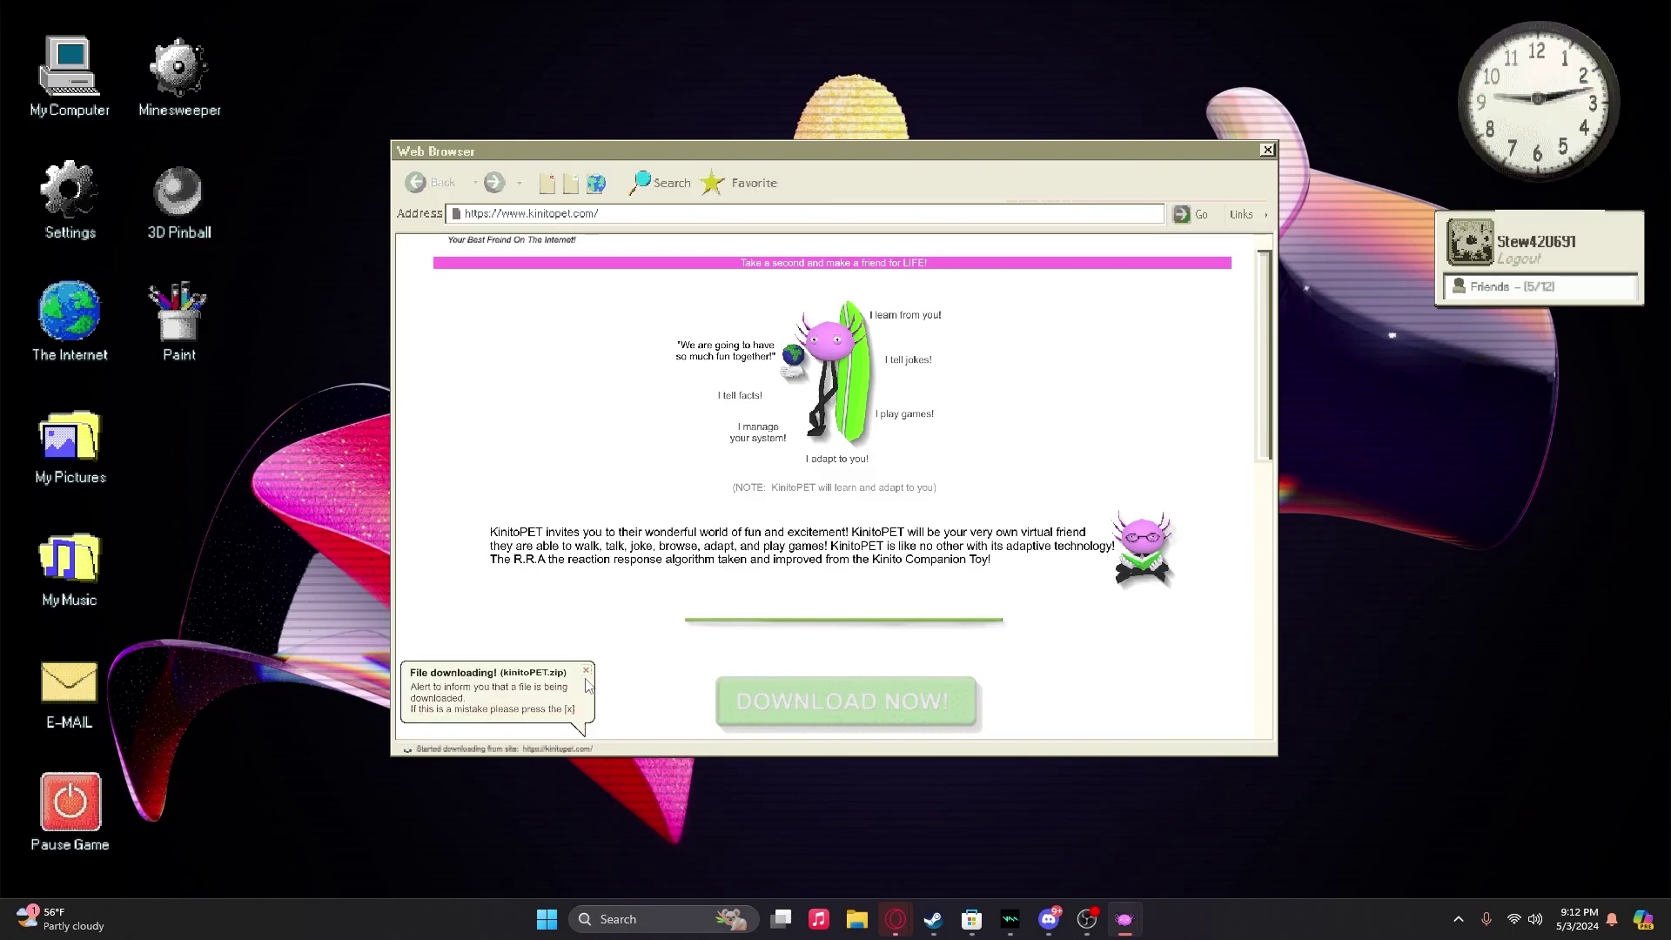
Step: Dismiss the download notice and take the KinitoPET Setup Wizard from Next to Finish
click(590, 712)
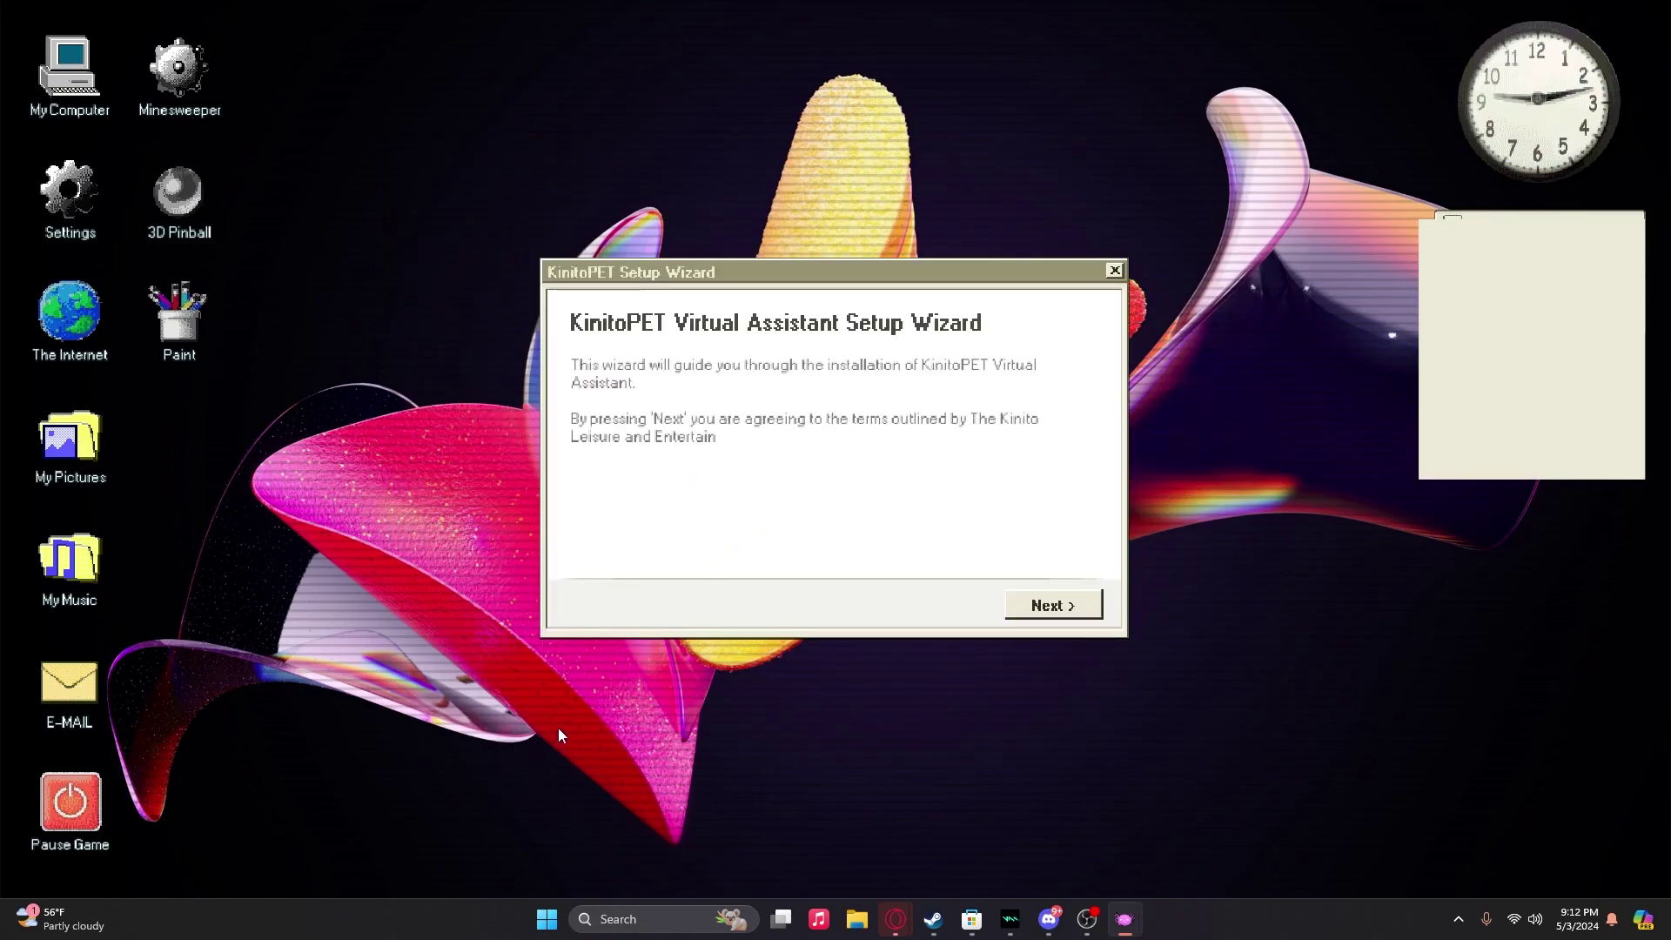
click(1051, 605)
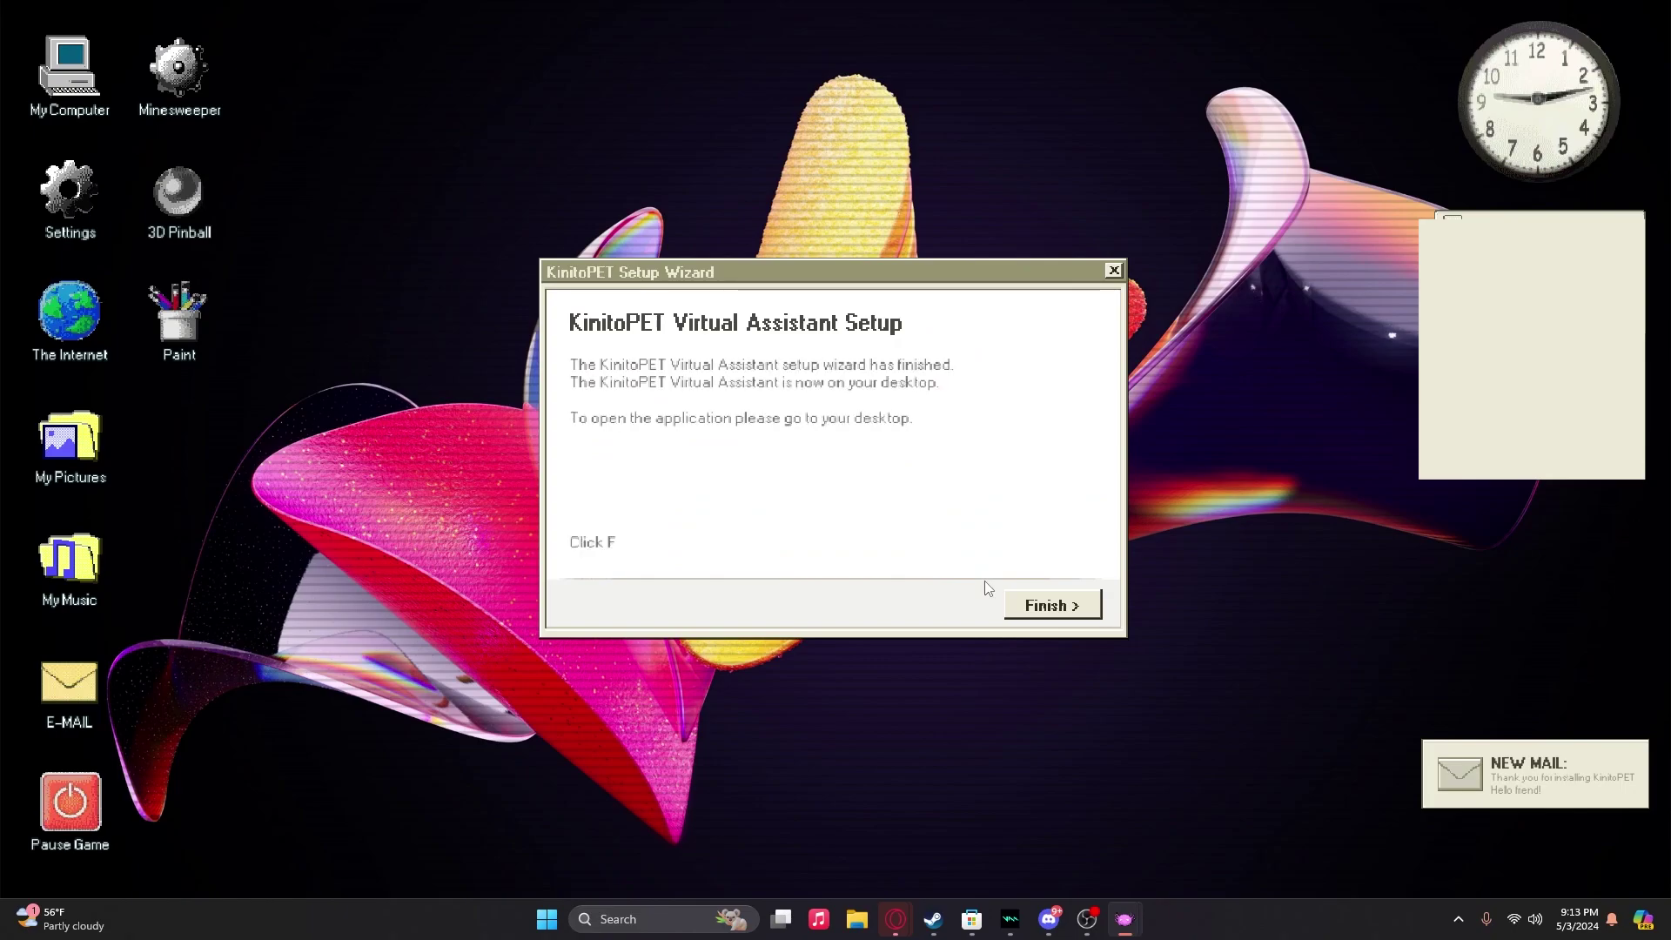
click(1052, 605)
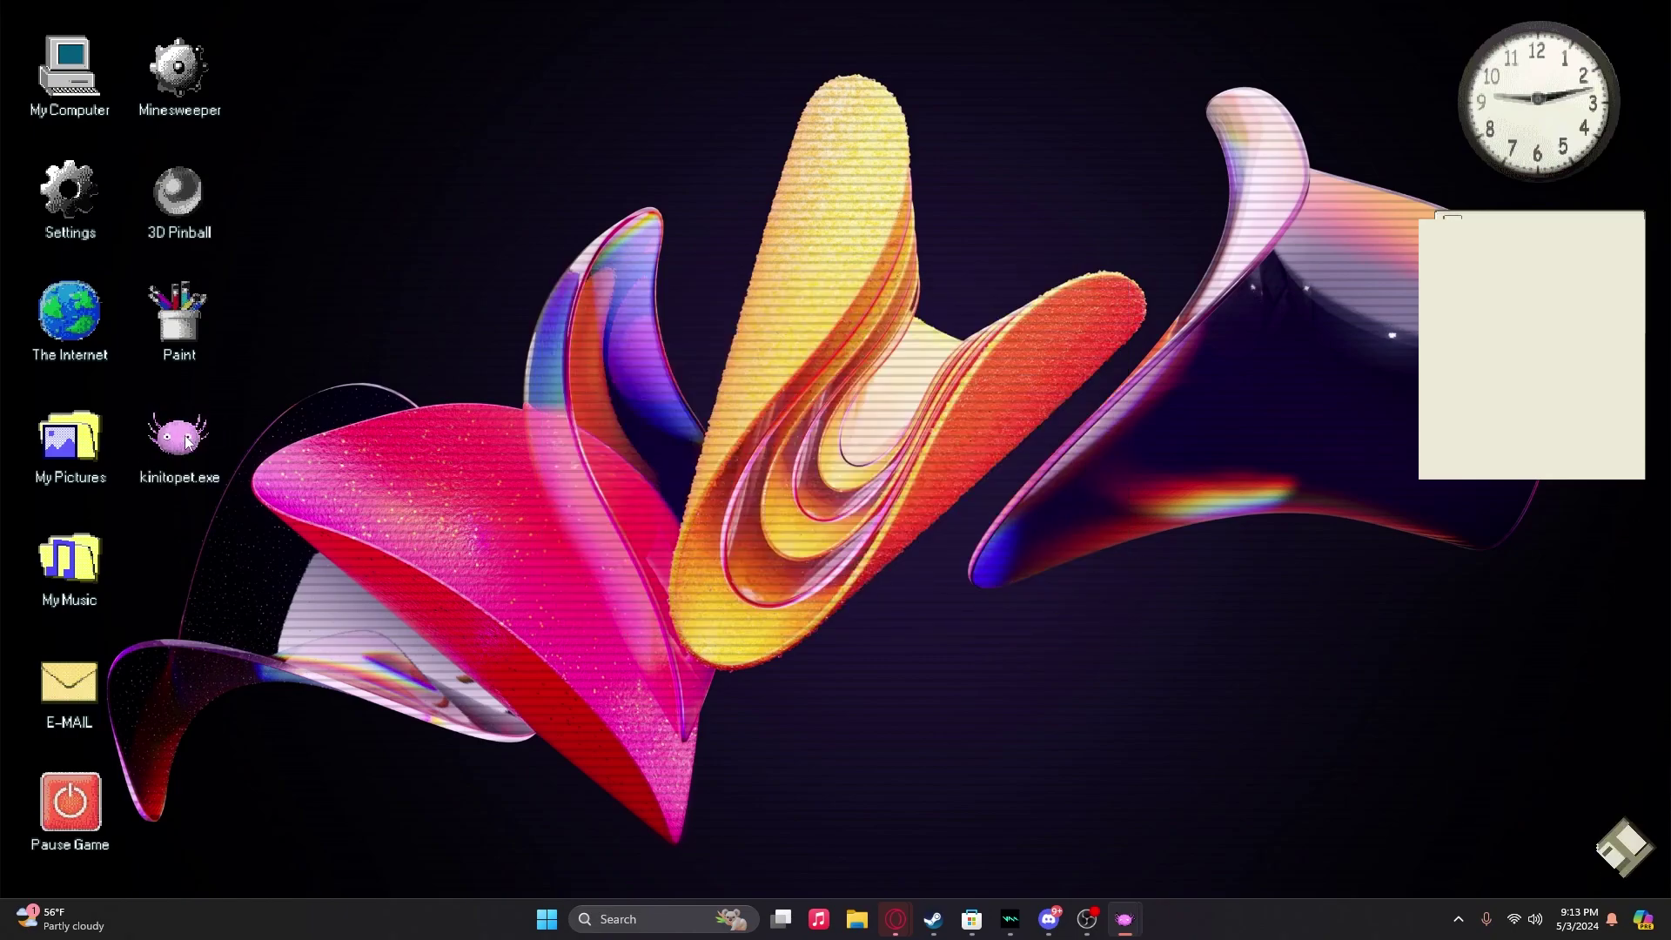
Step: Brush a smiling mouth in Paint, close Paint, then launch kinitopet.exe and nudge its Command Prompt
double_click(180, 320)
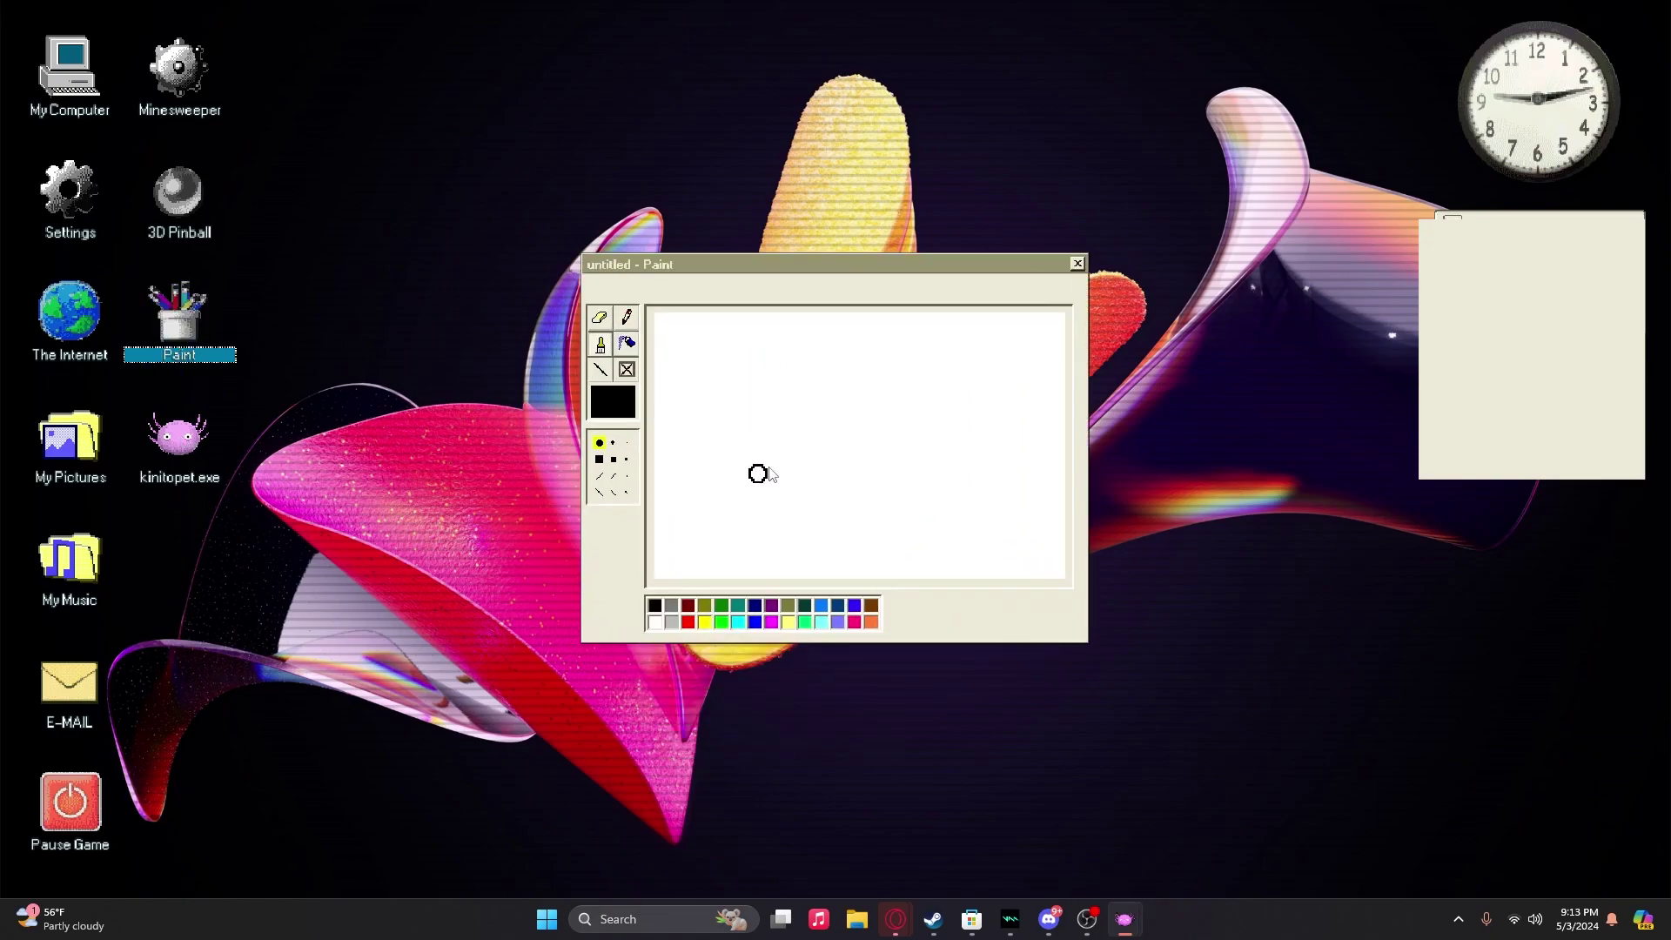
drag(762, 464, 930, 428)
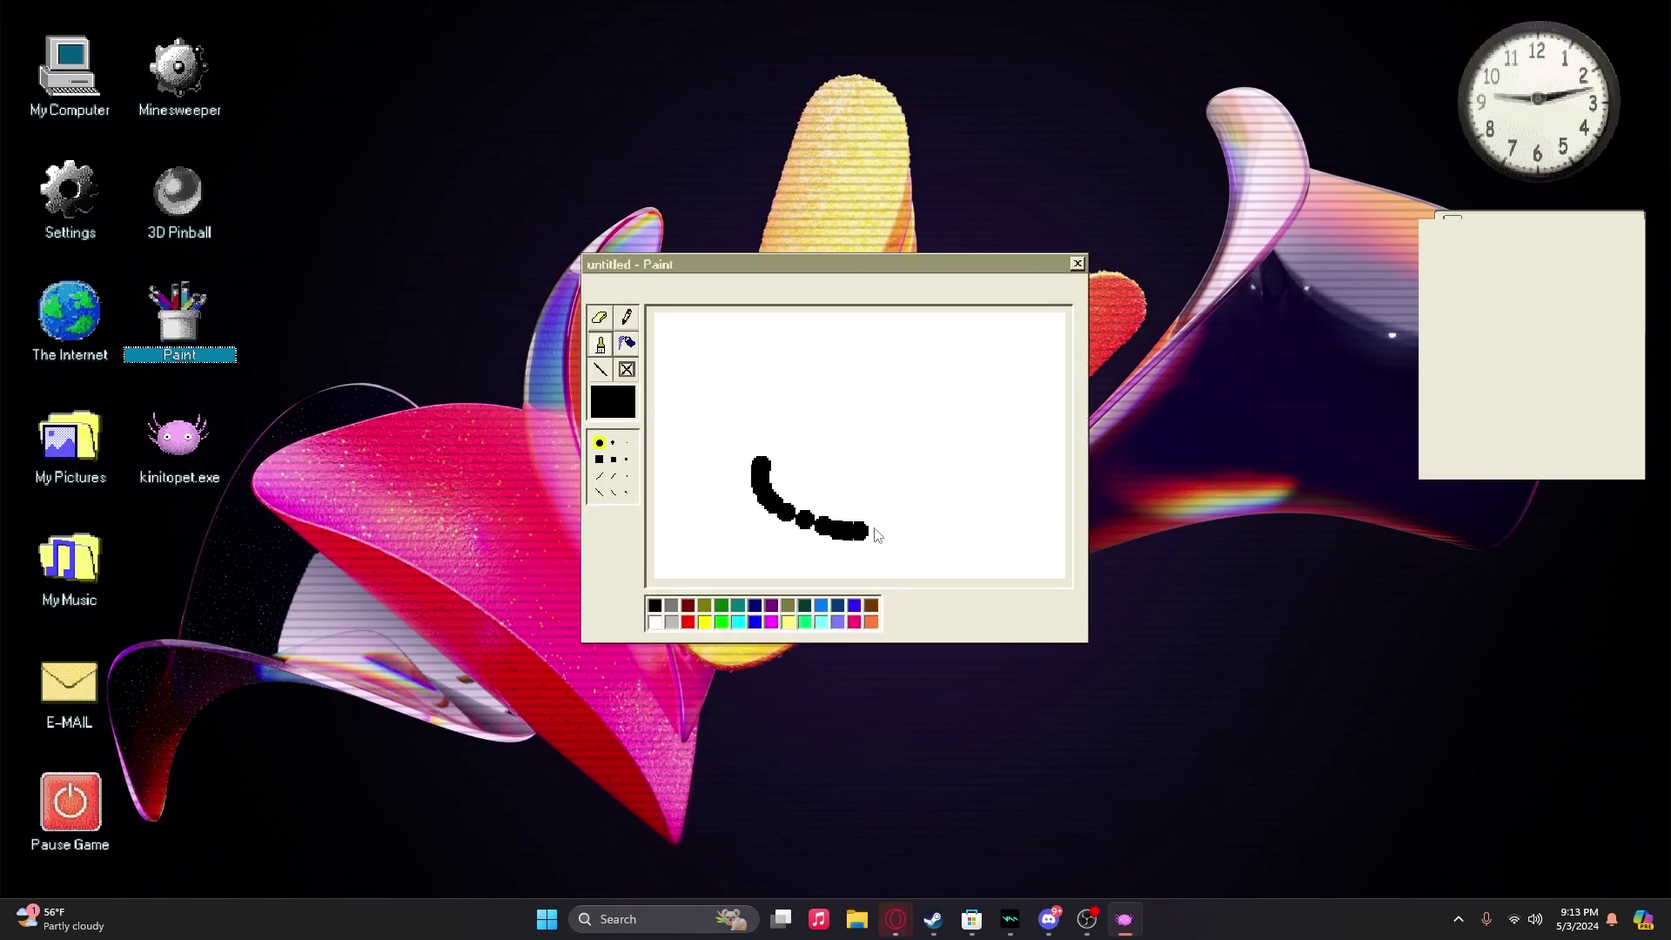
click(1077, 266)
double_click(178, 444)
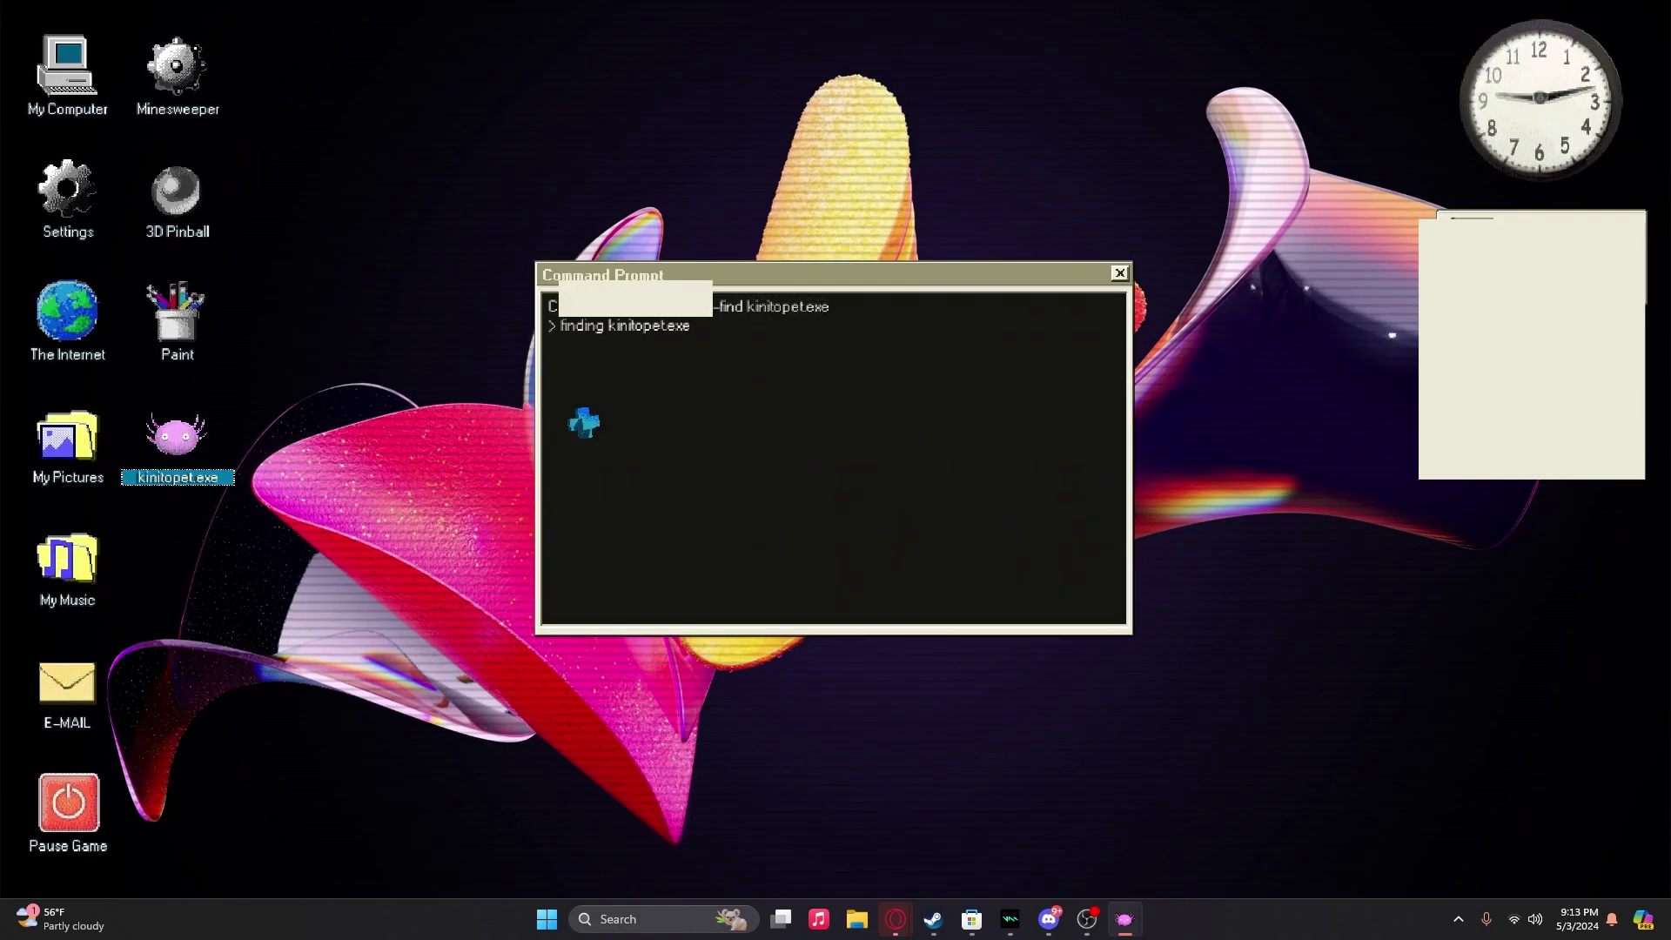
drag(747, 285, 748, 280)
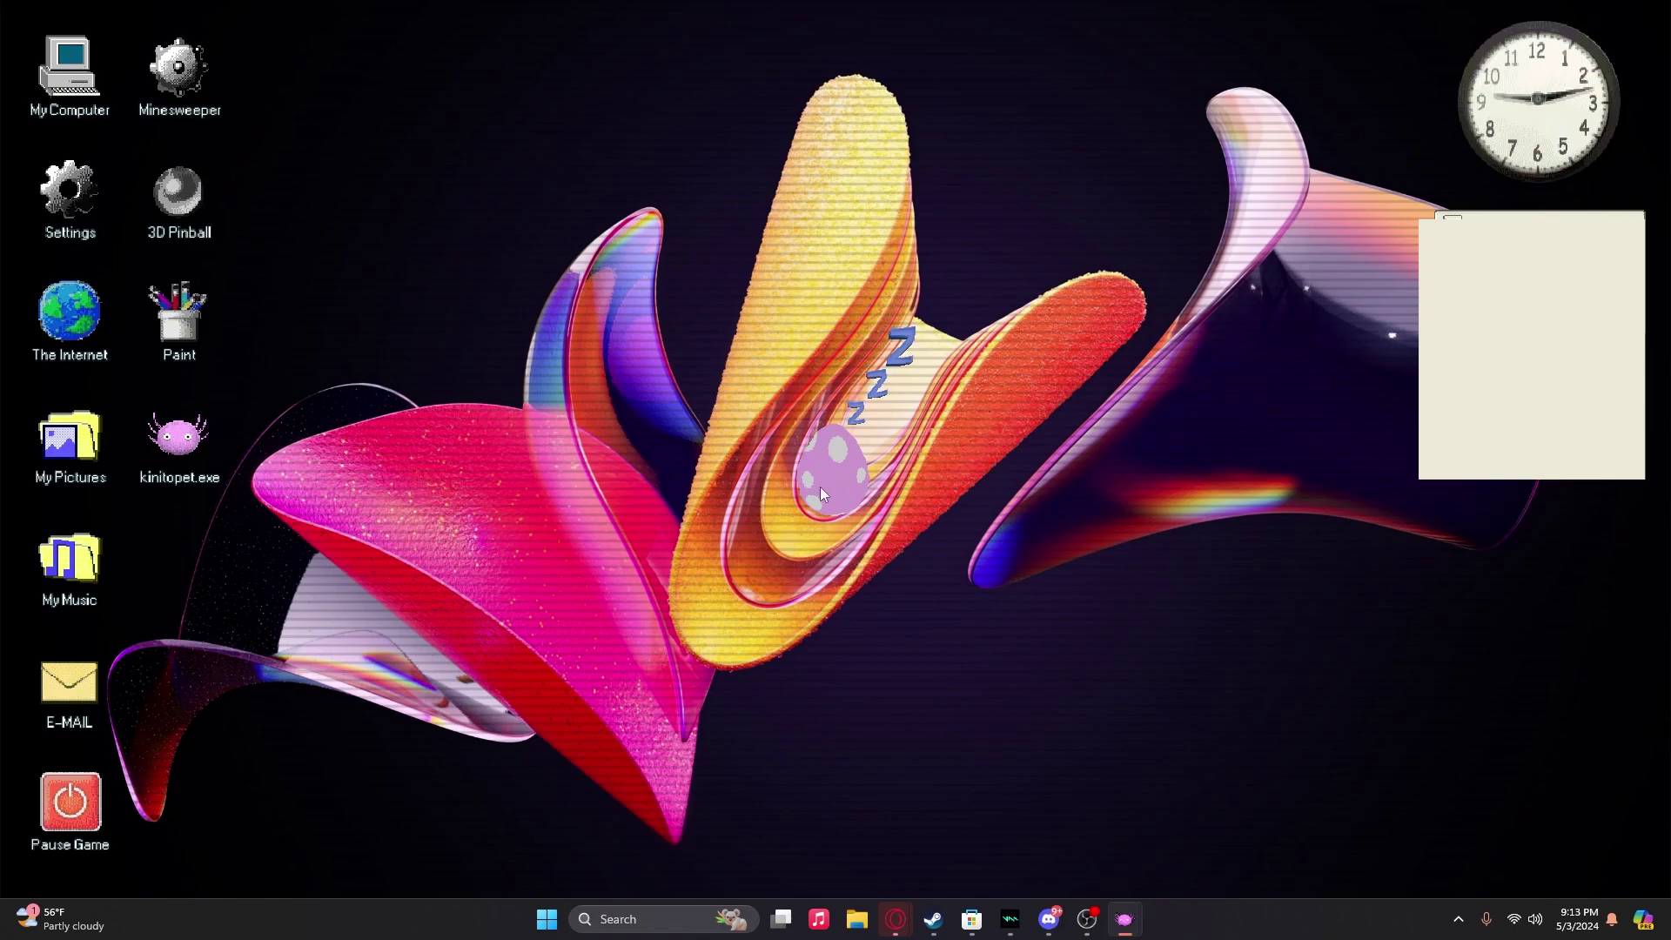
Step: Wake the sleeping egg on the desktop so Kinito hatches
click(827, 489)
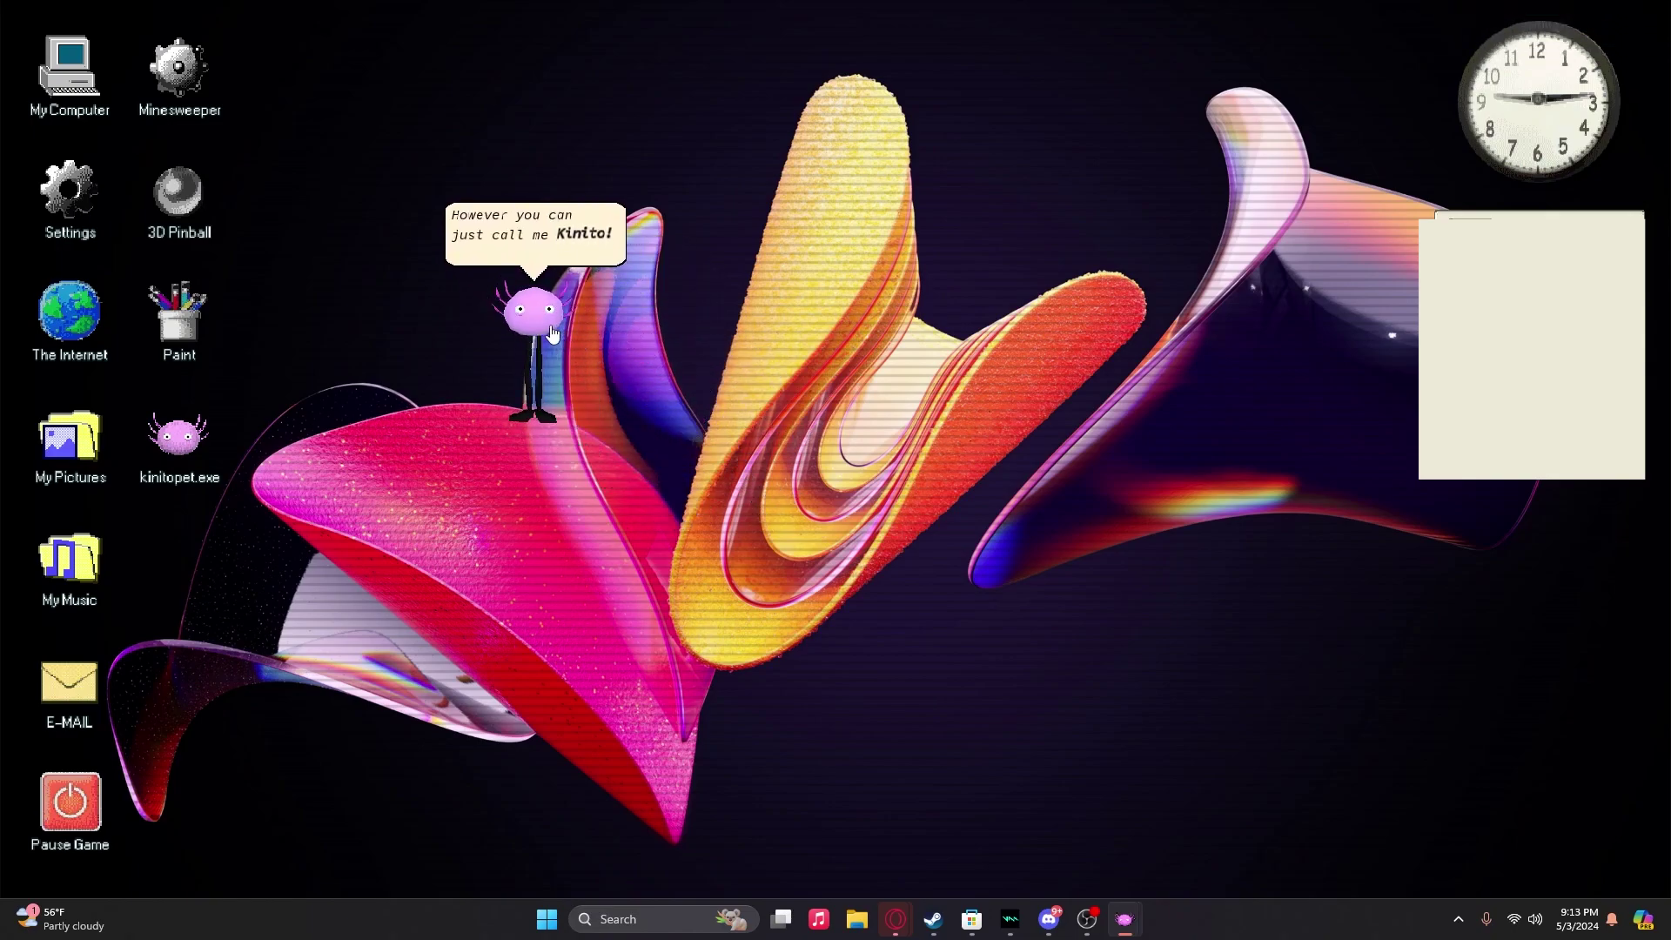
Step: Switch between the recording software and the game from the taskbar
click(1086, 920)
mouse_move(1122, 920)
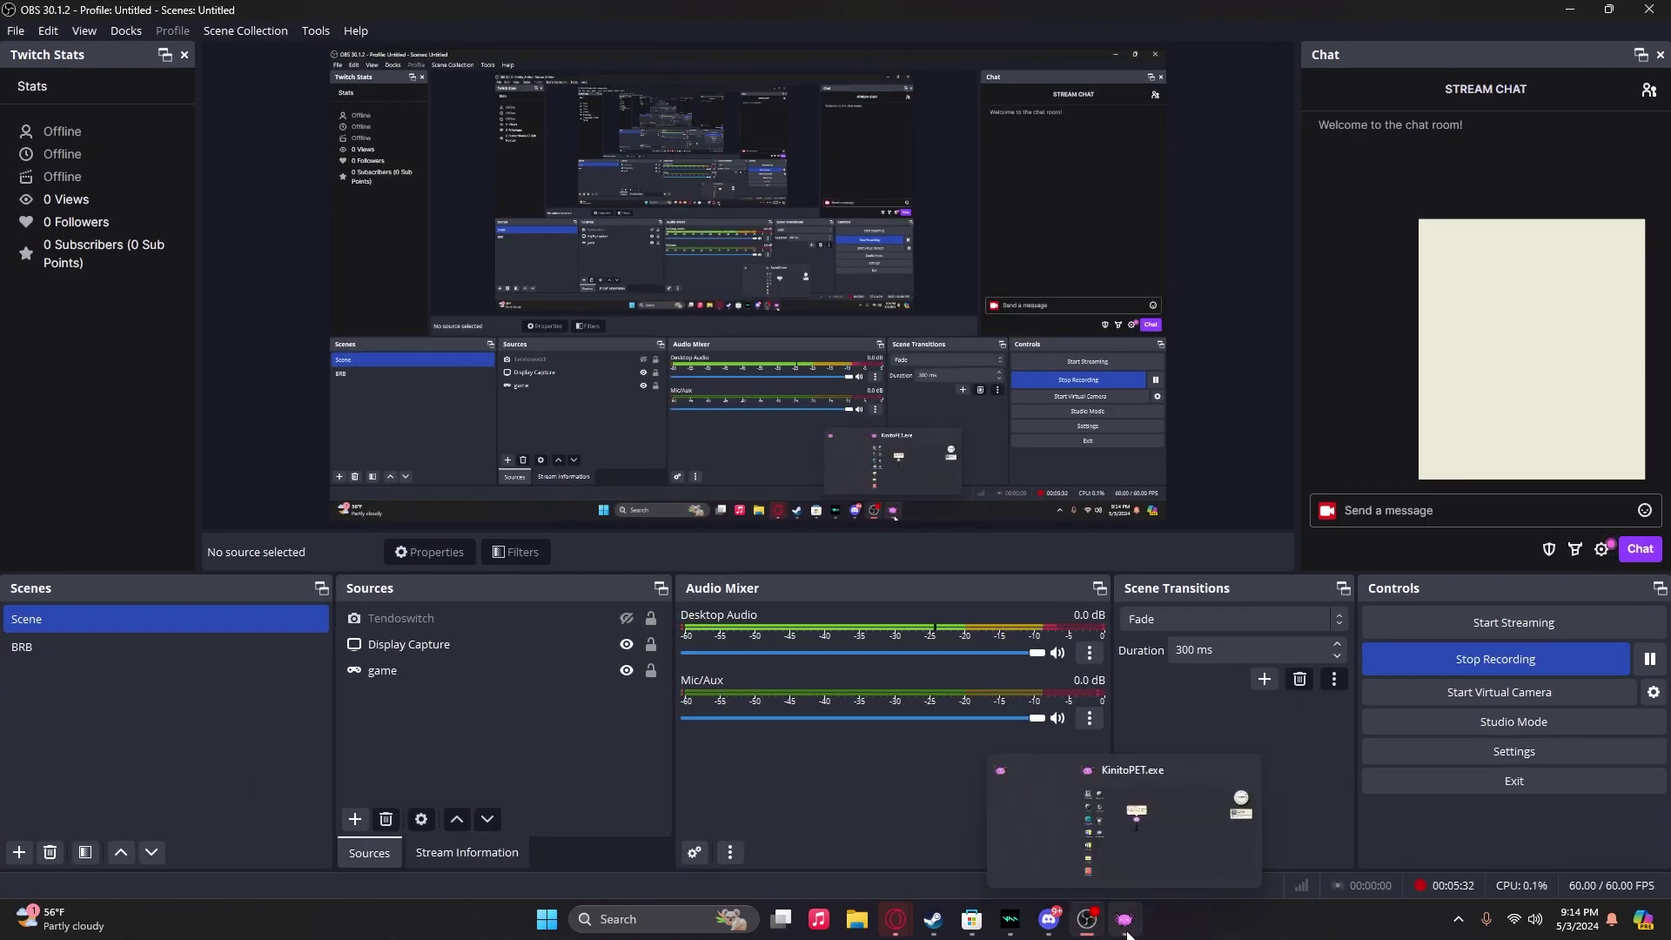
click(1147, 824)
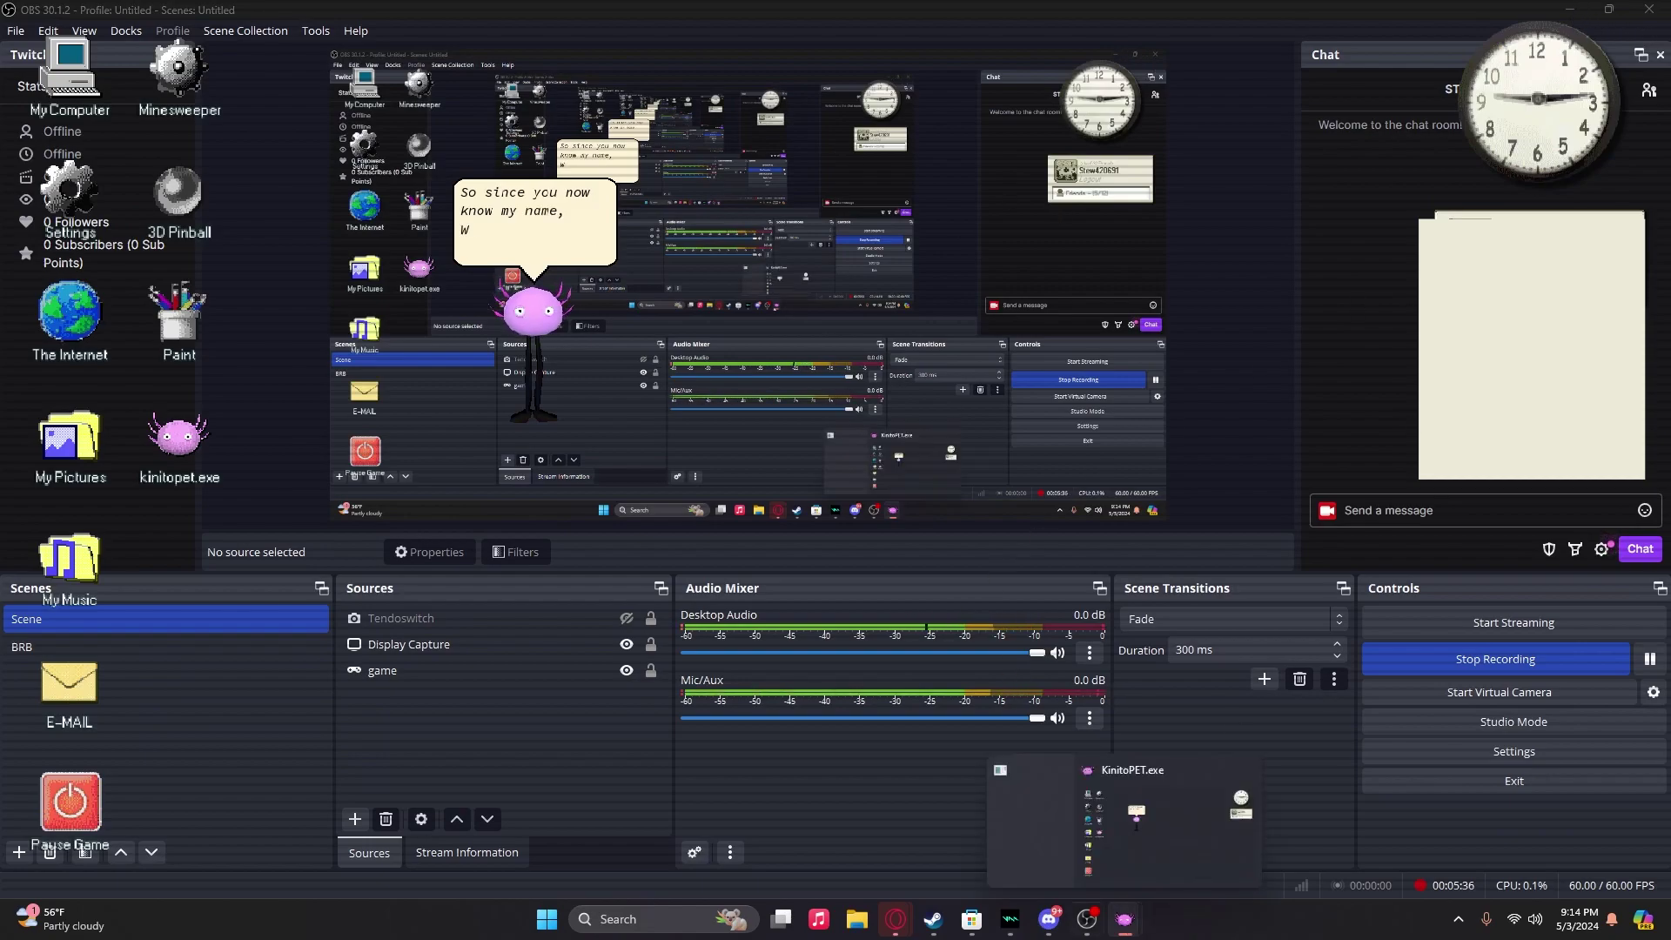
right_click(1086, 920)
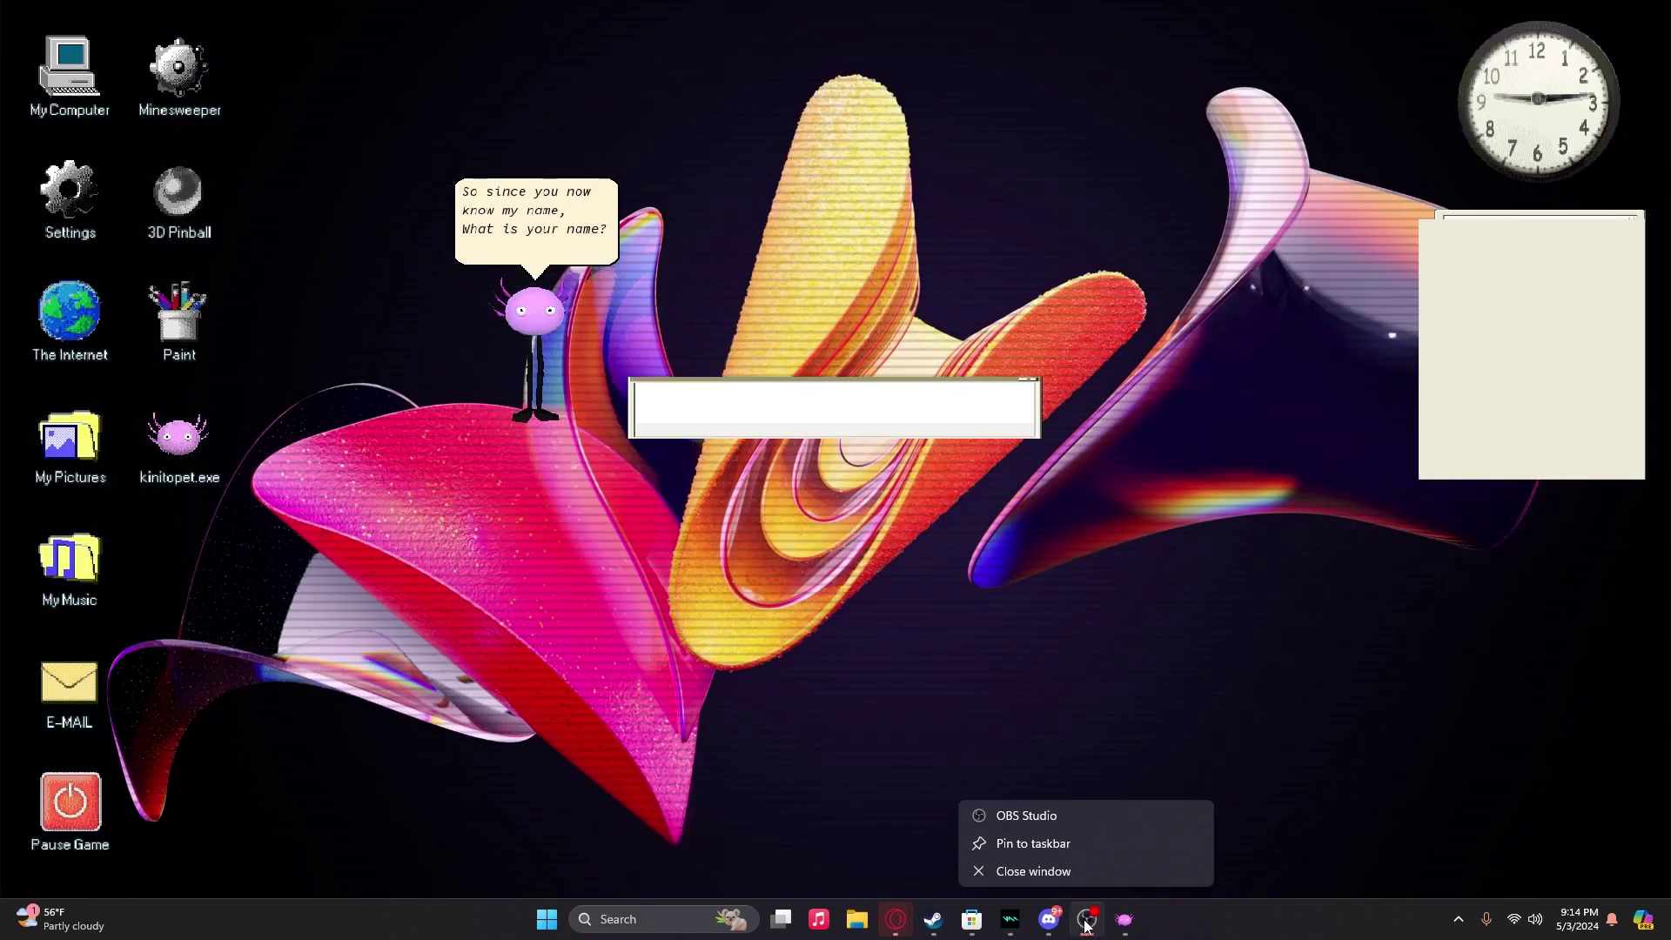
Step: Enter 'Stew' as the name, submit it, and confirm it is real
click(762, 460)
text(Stewber)
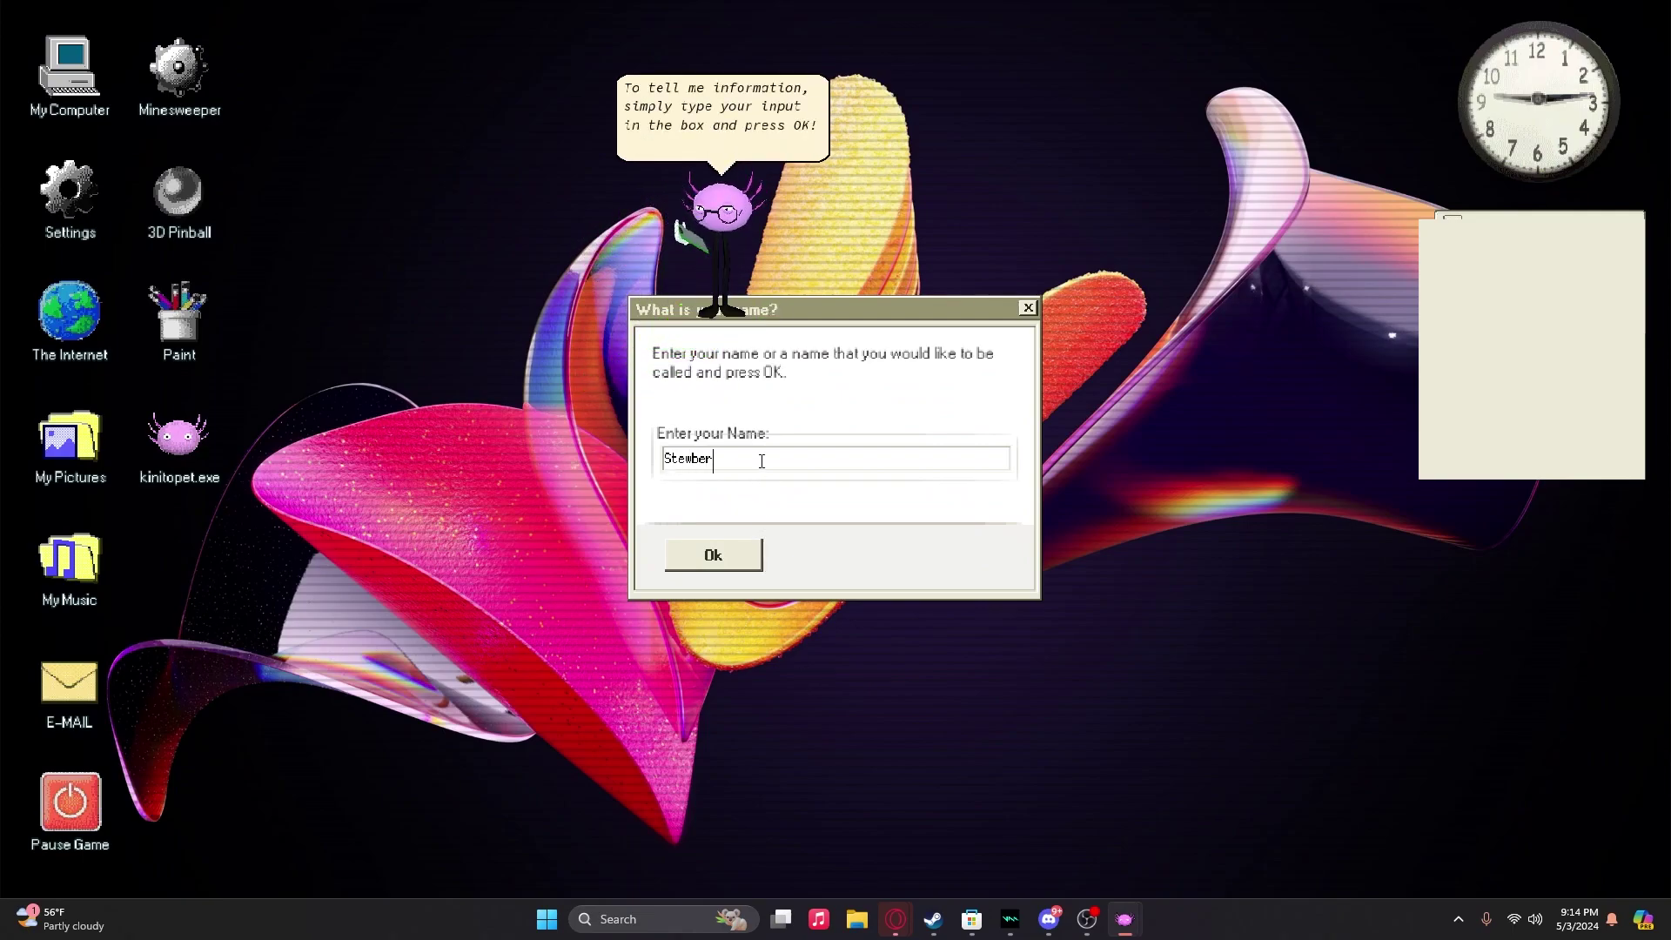
text(yt)
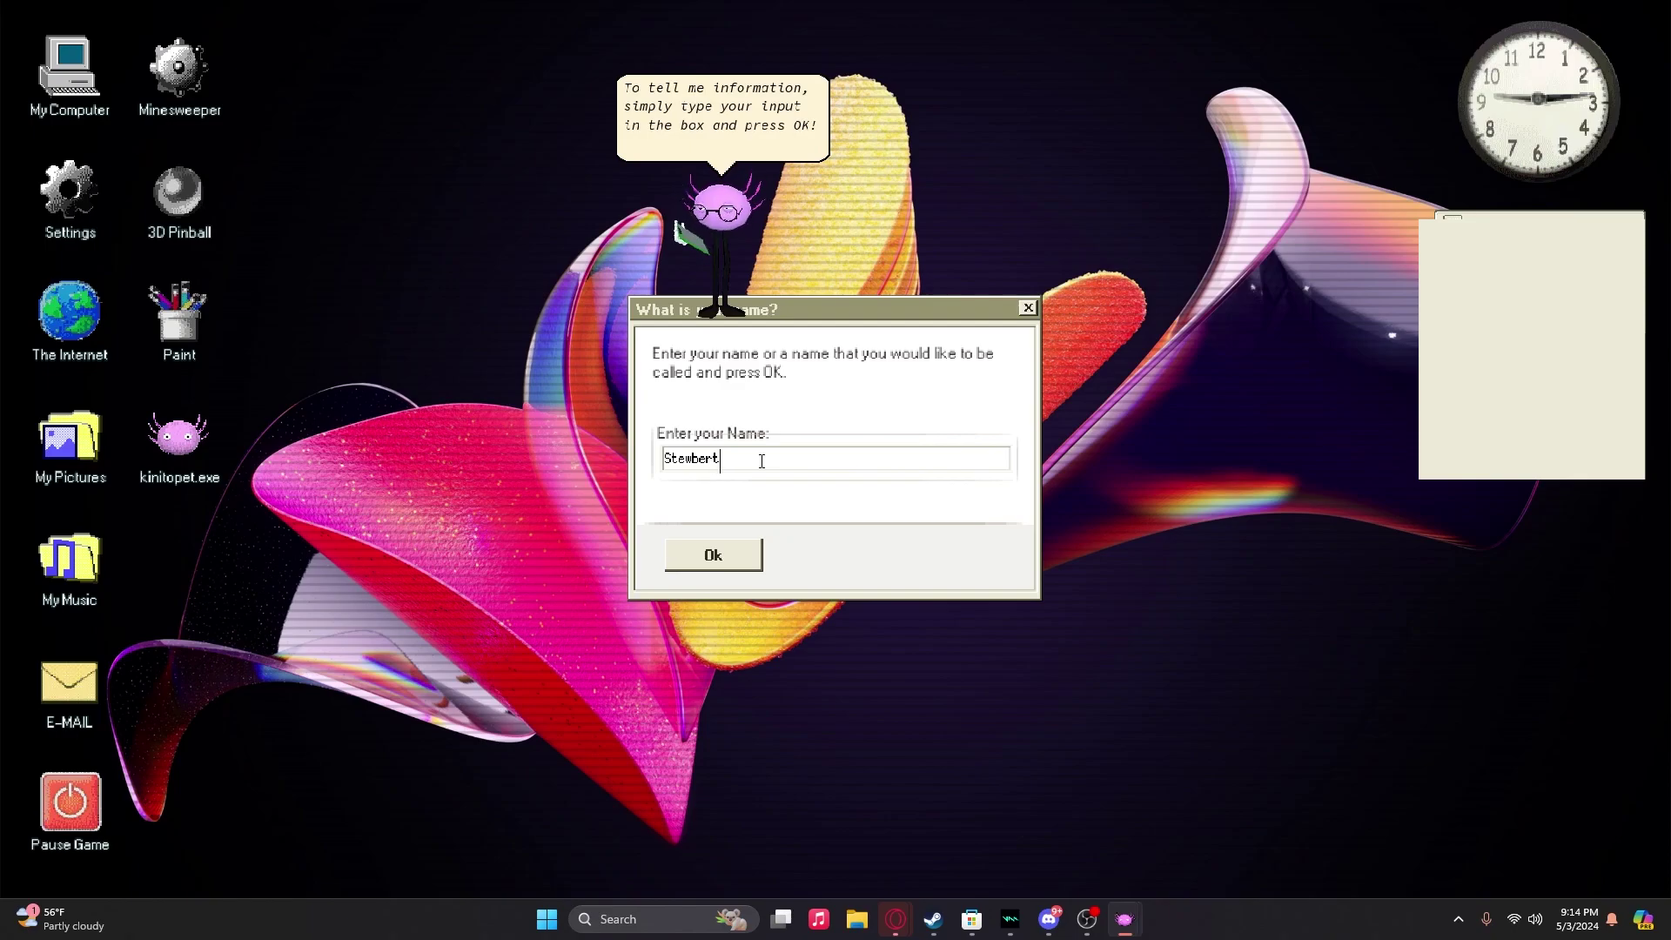
key(BackSpace)
key(BackSpace)
key(BackSpace)
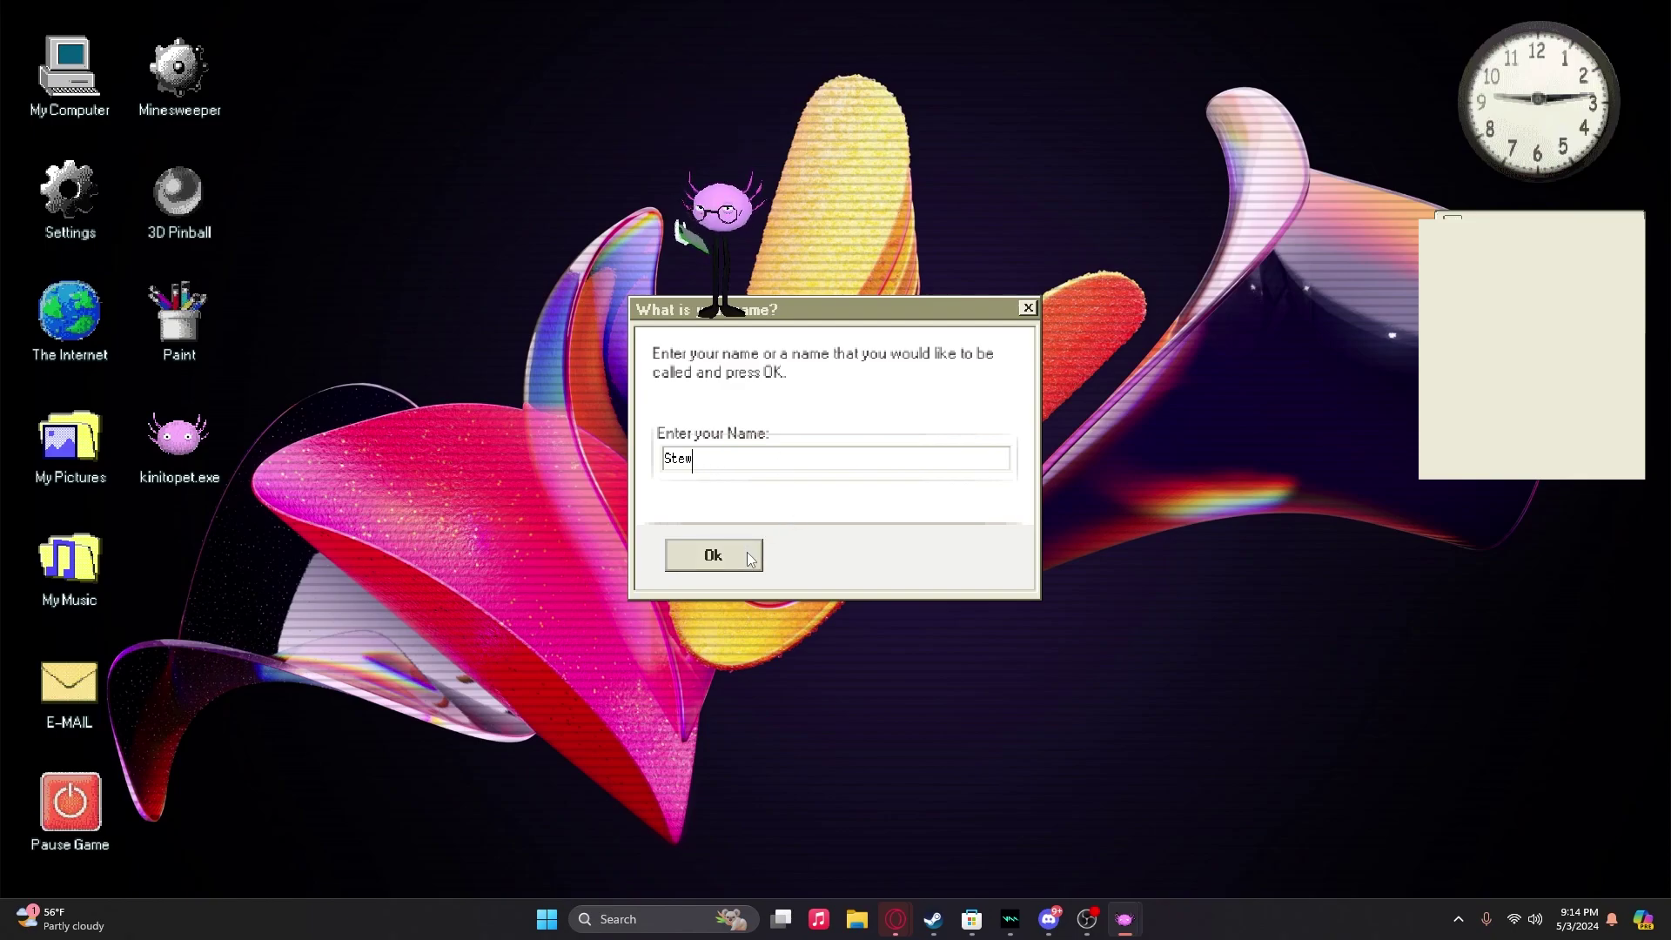
click(747, 553)
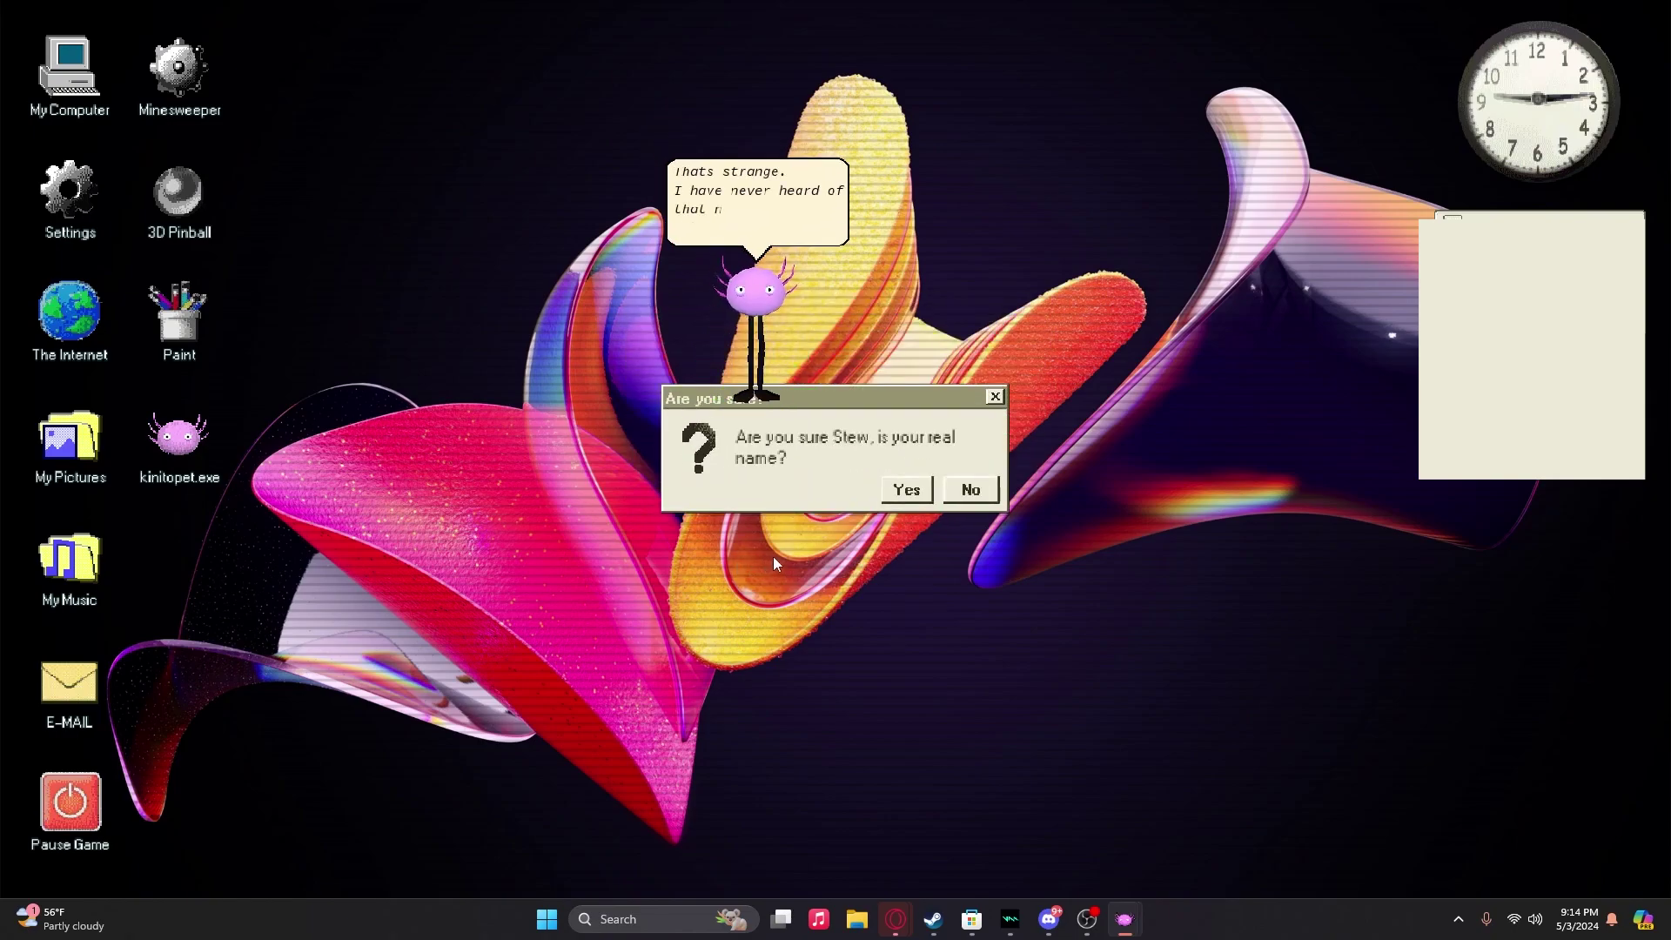
click(907, 490)
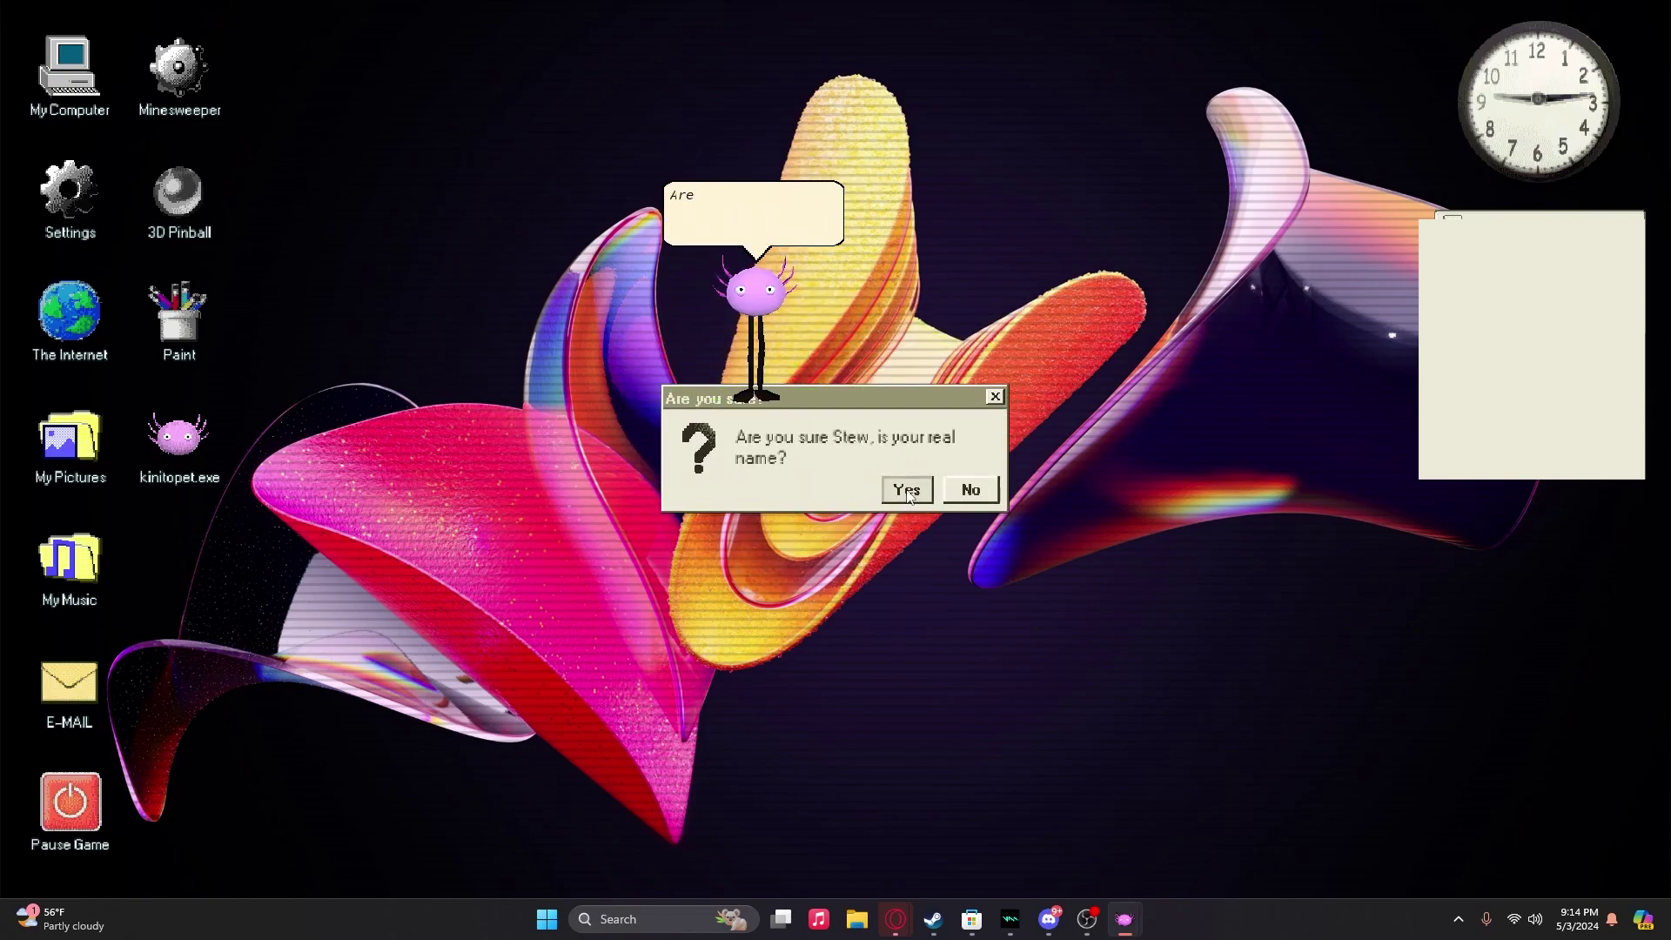
click(907, 490)
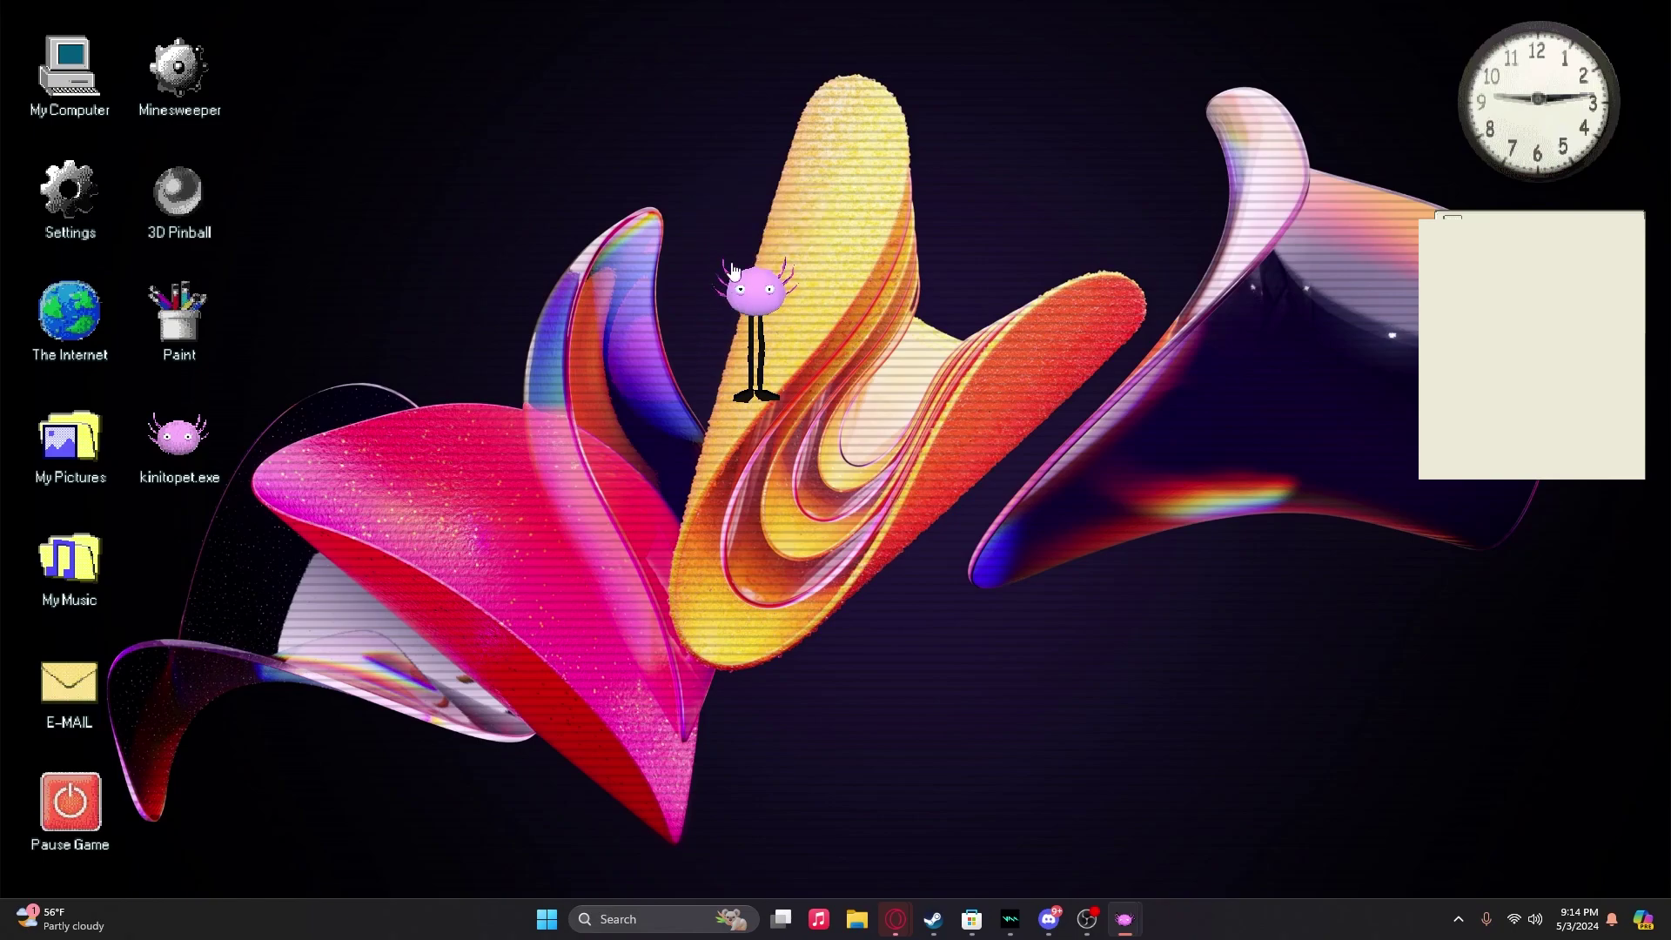
Step: Move Kinito to the left and submit 'Orange' as the favourite colour
drag(651, 434, 509, 485)
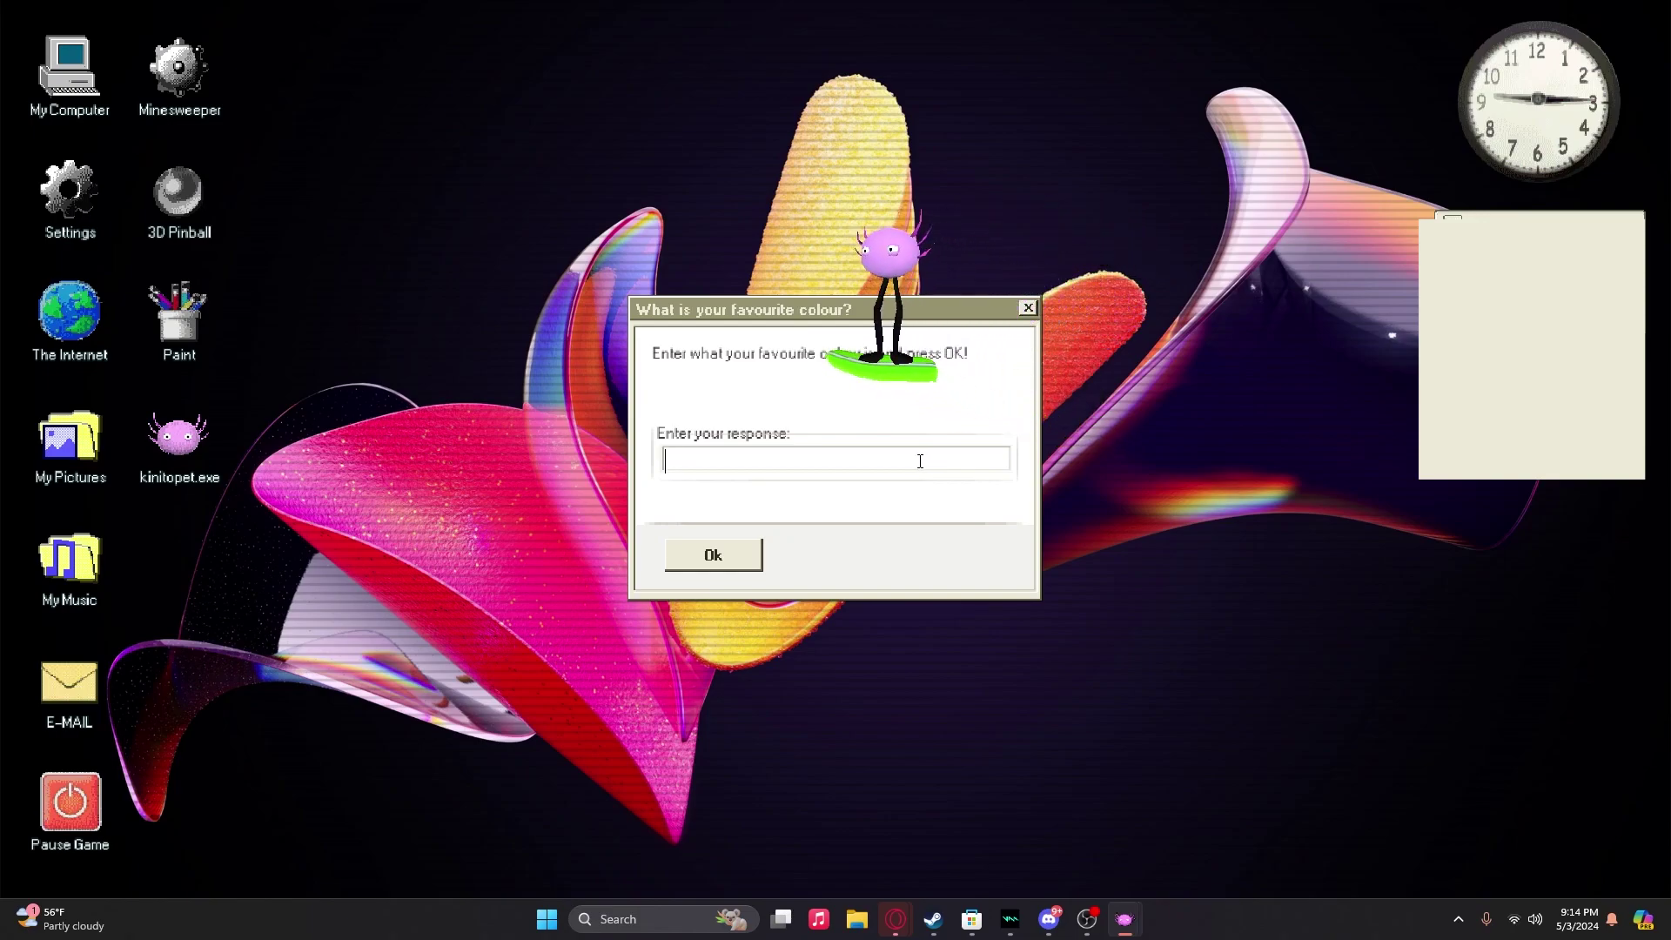
text(Orange)
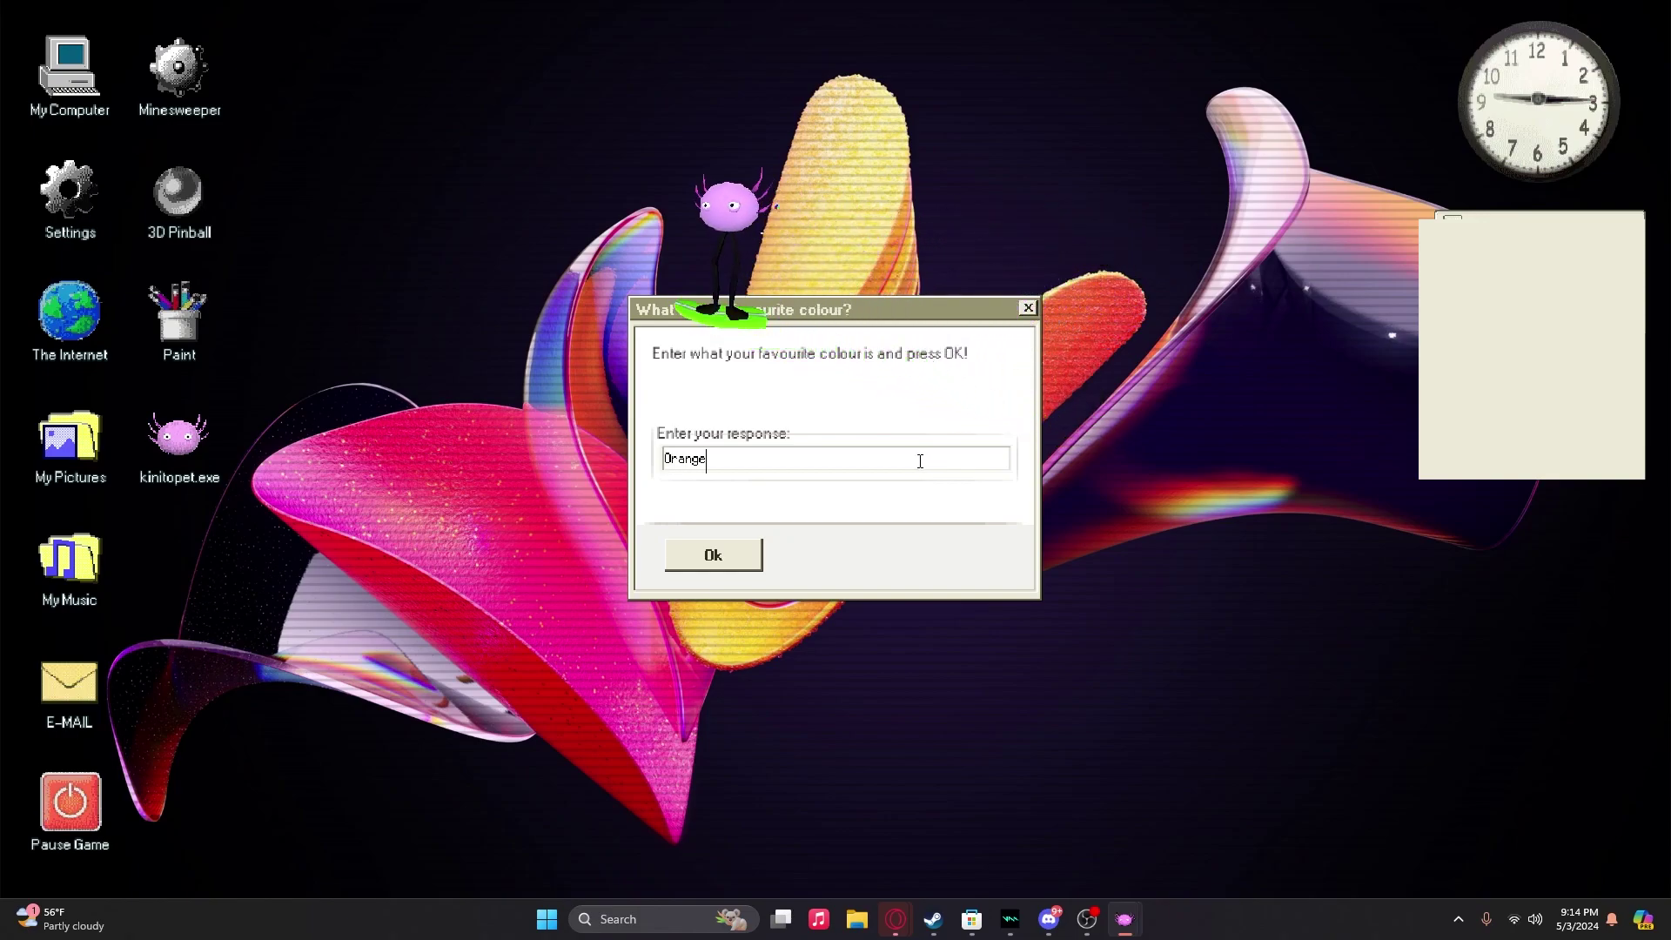
click(713, 555)
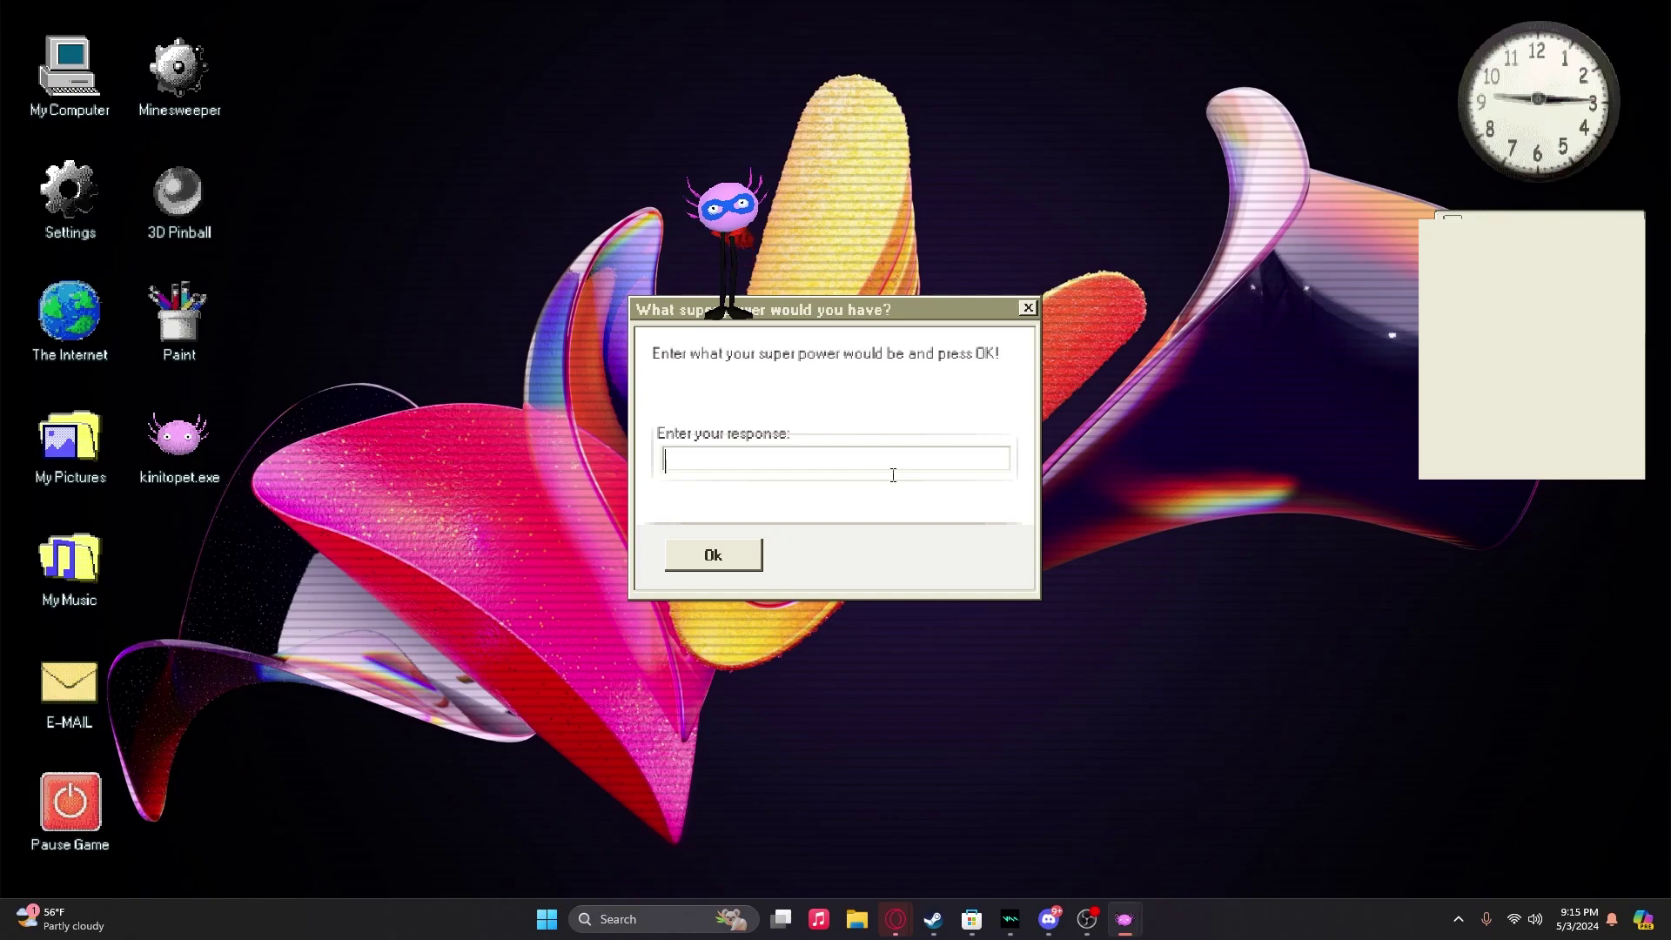
text(Mind r)
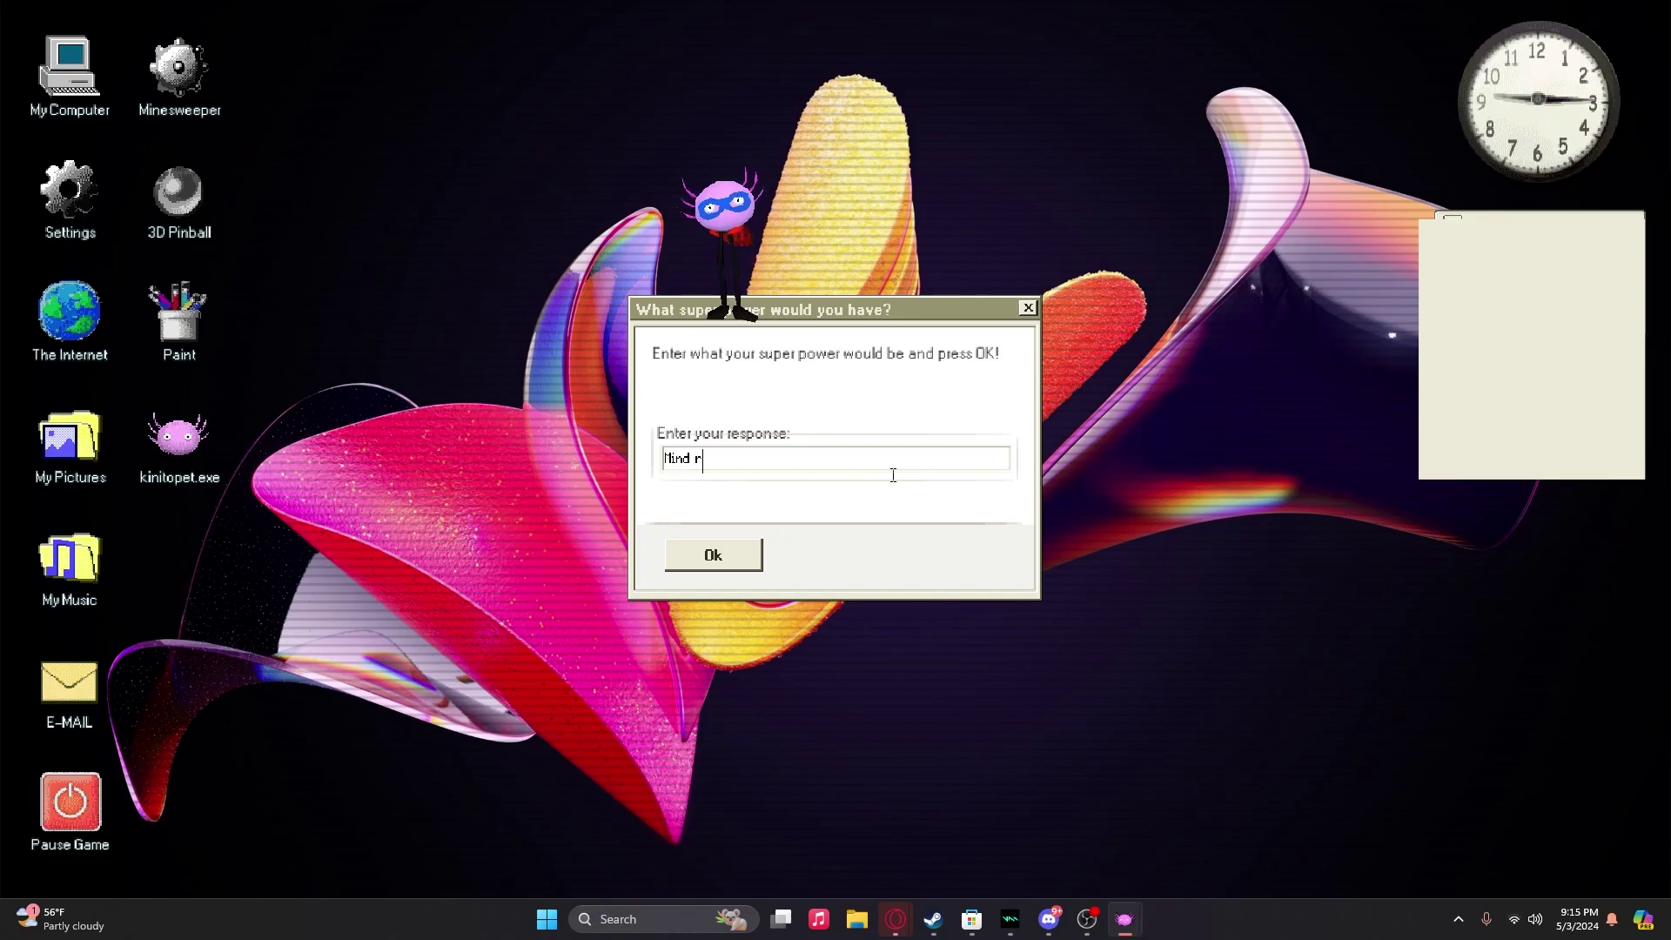
text(eading)
Step: Submit 'Mind reading' as the superpower, advance Kinito's two lines, and move Kinito right
click(714, 555)
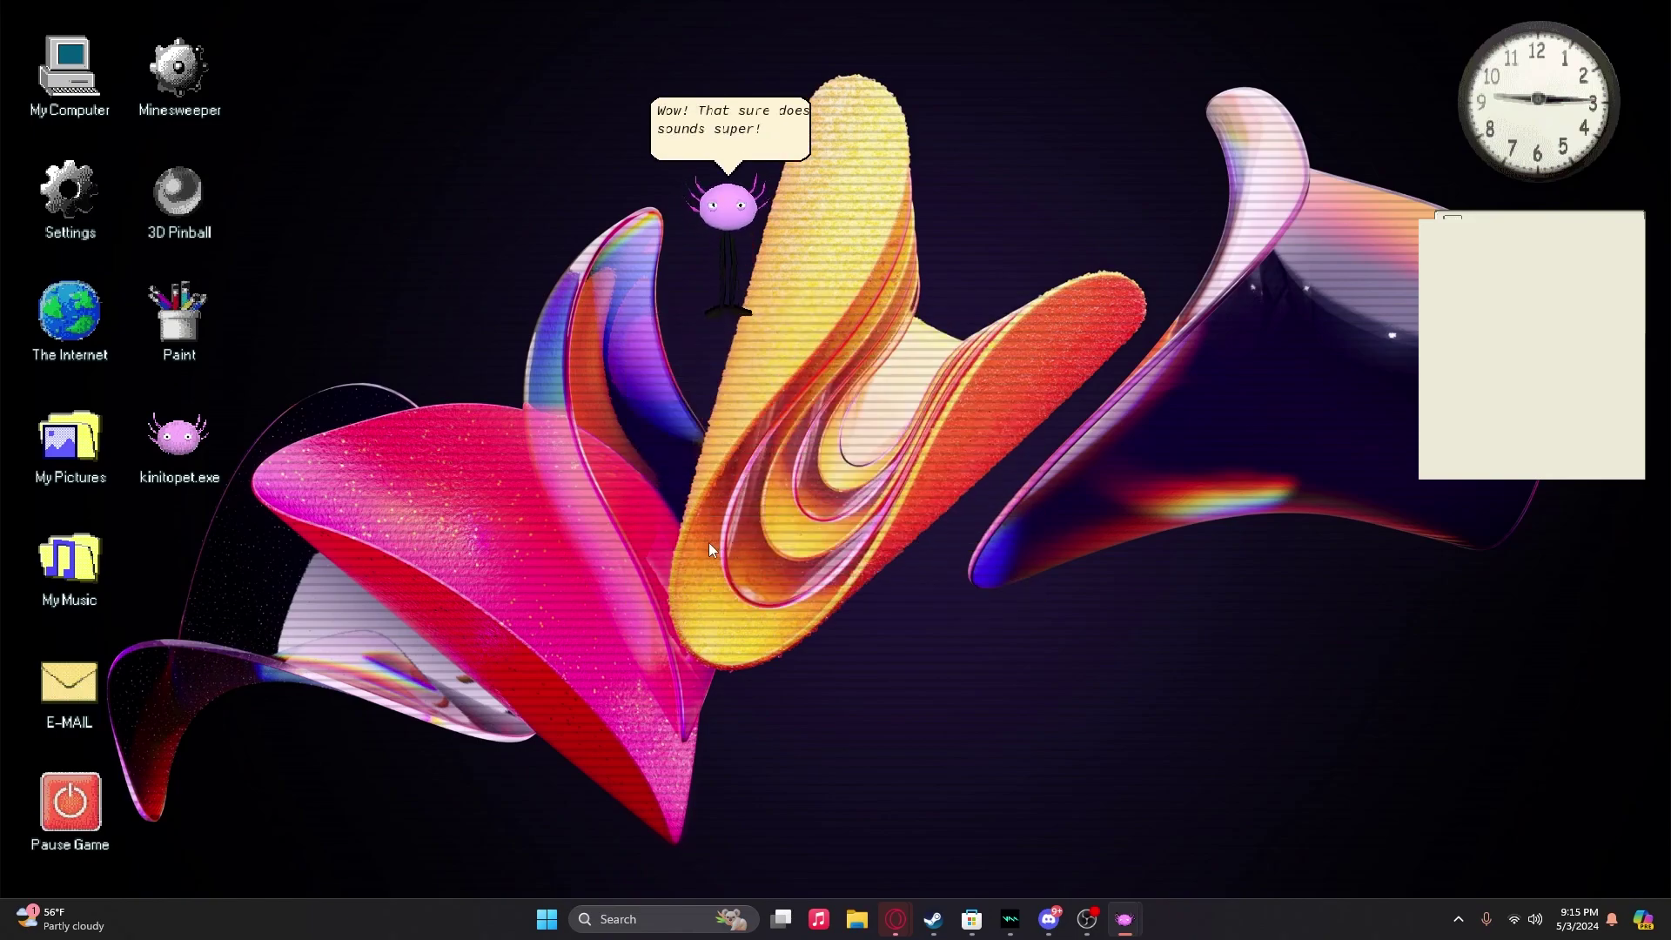
click(736, 244)
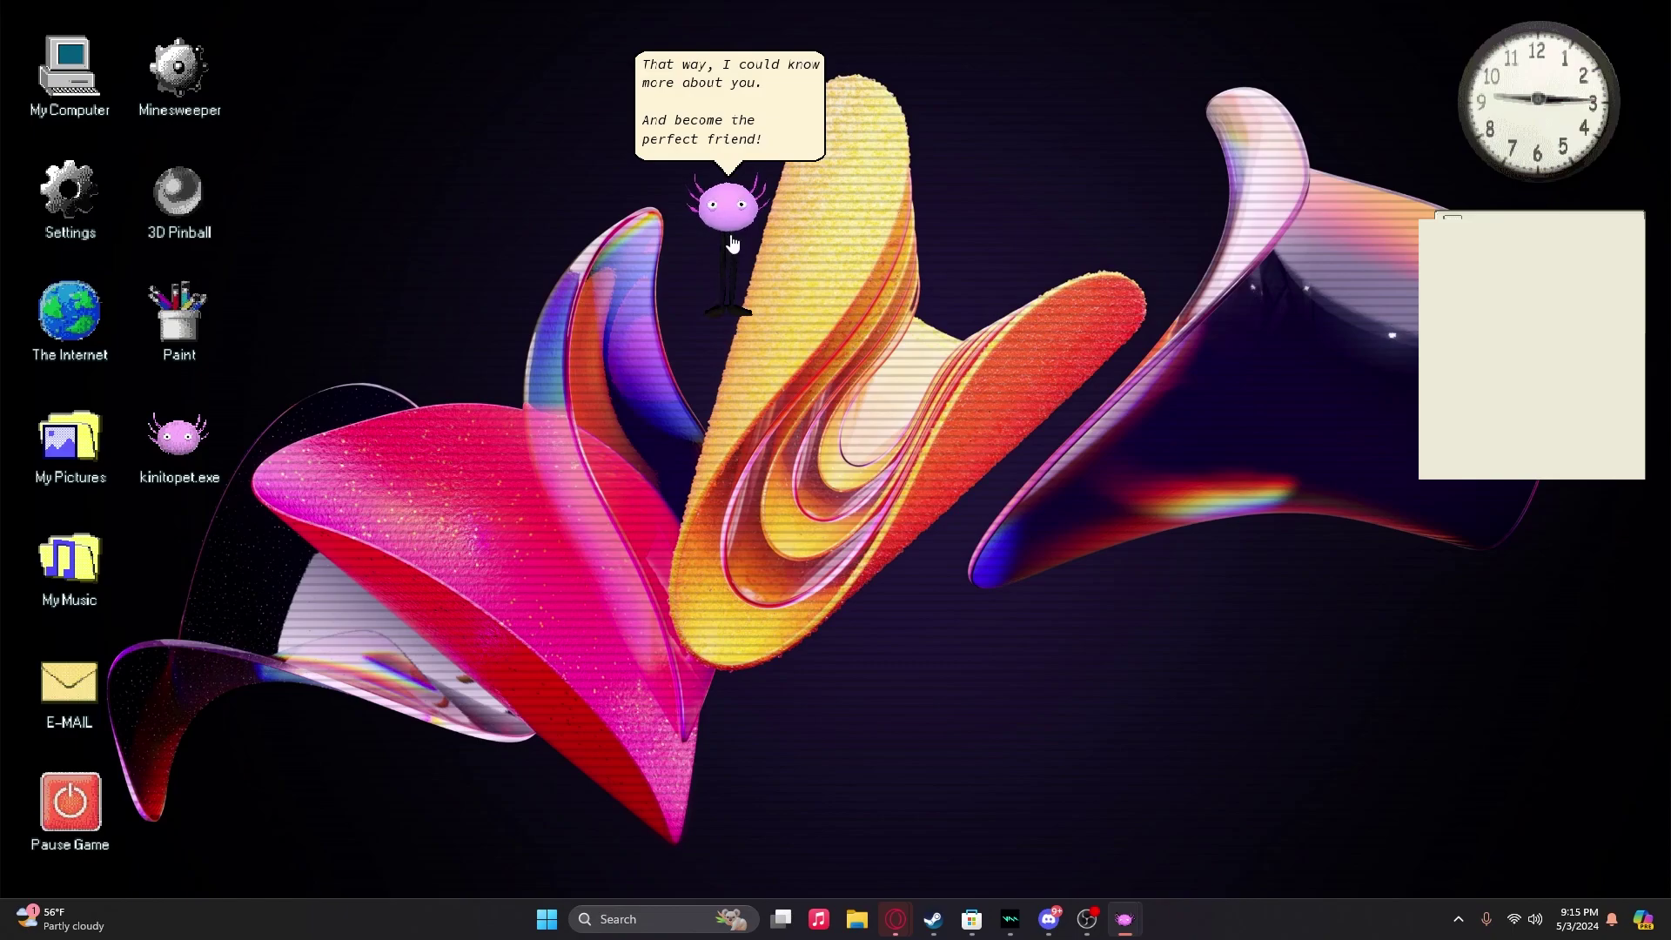
click(733, 243)
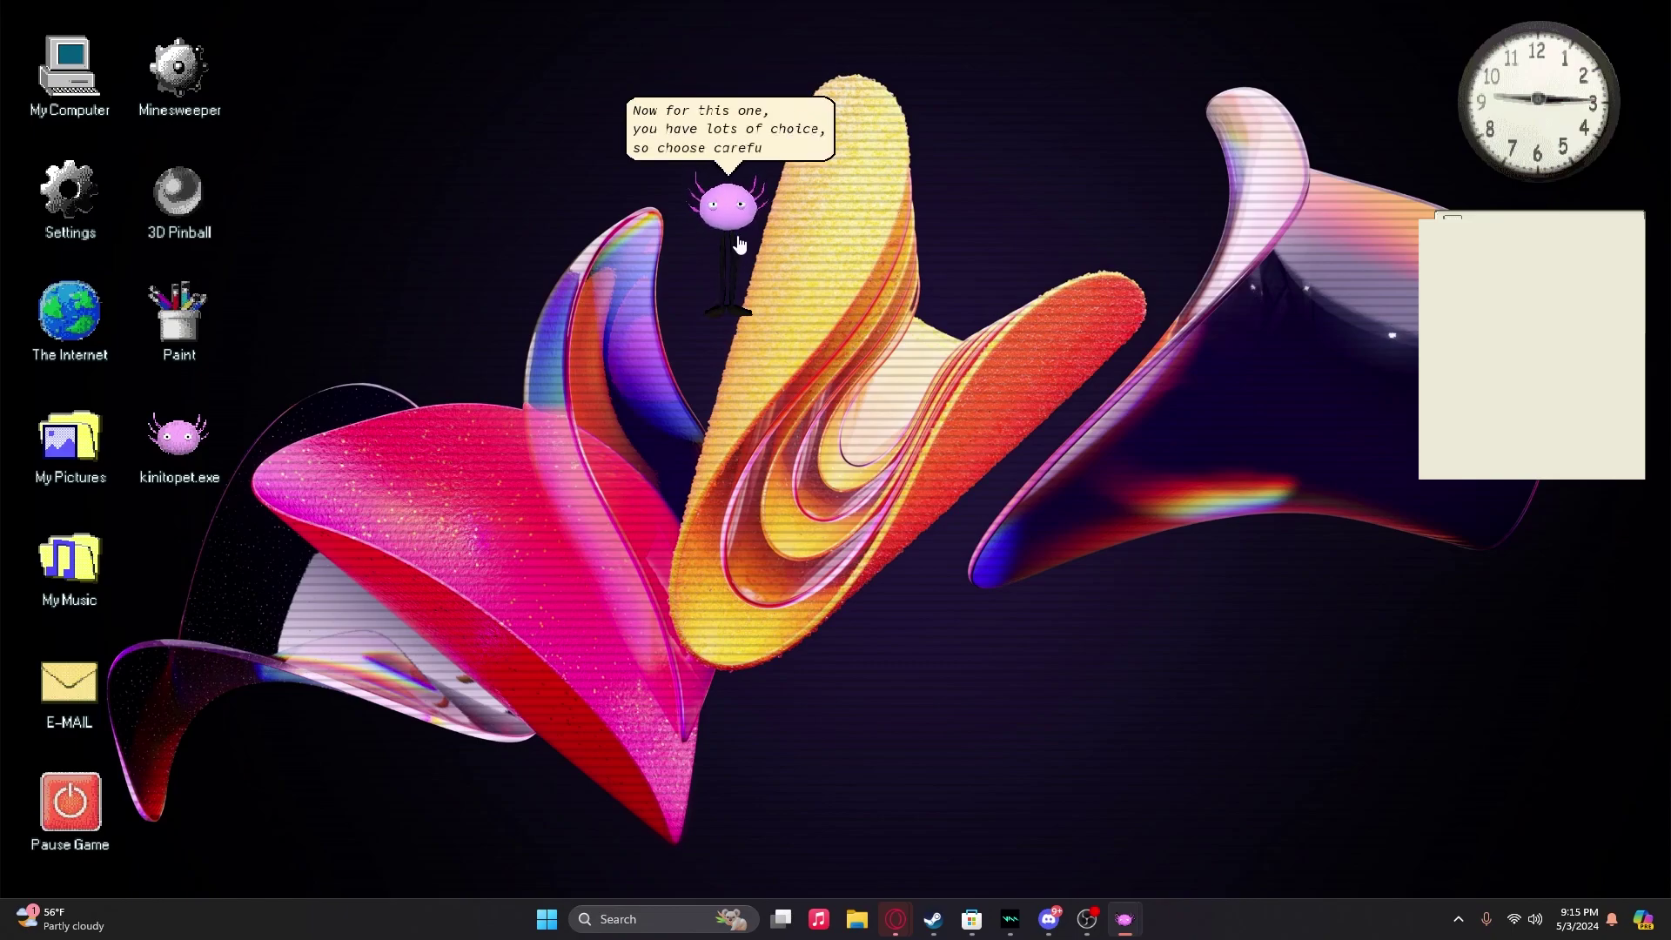
drag(737, 234, 894, 238)
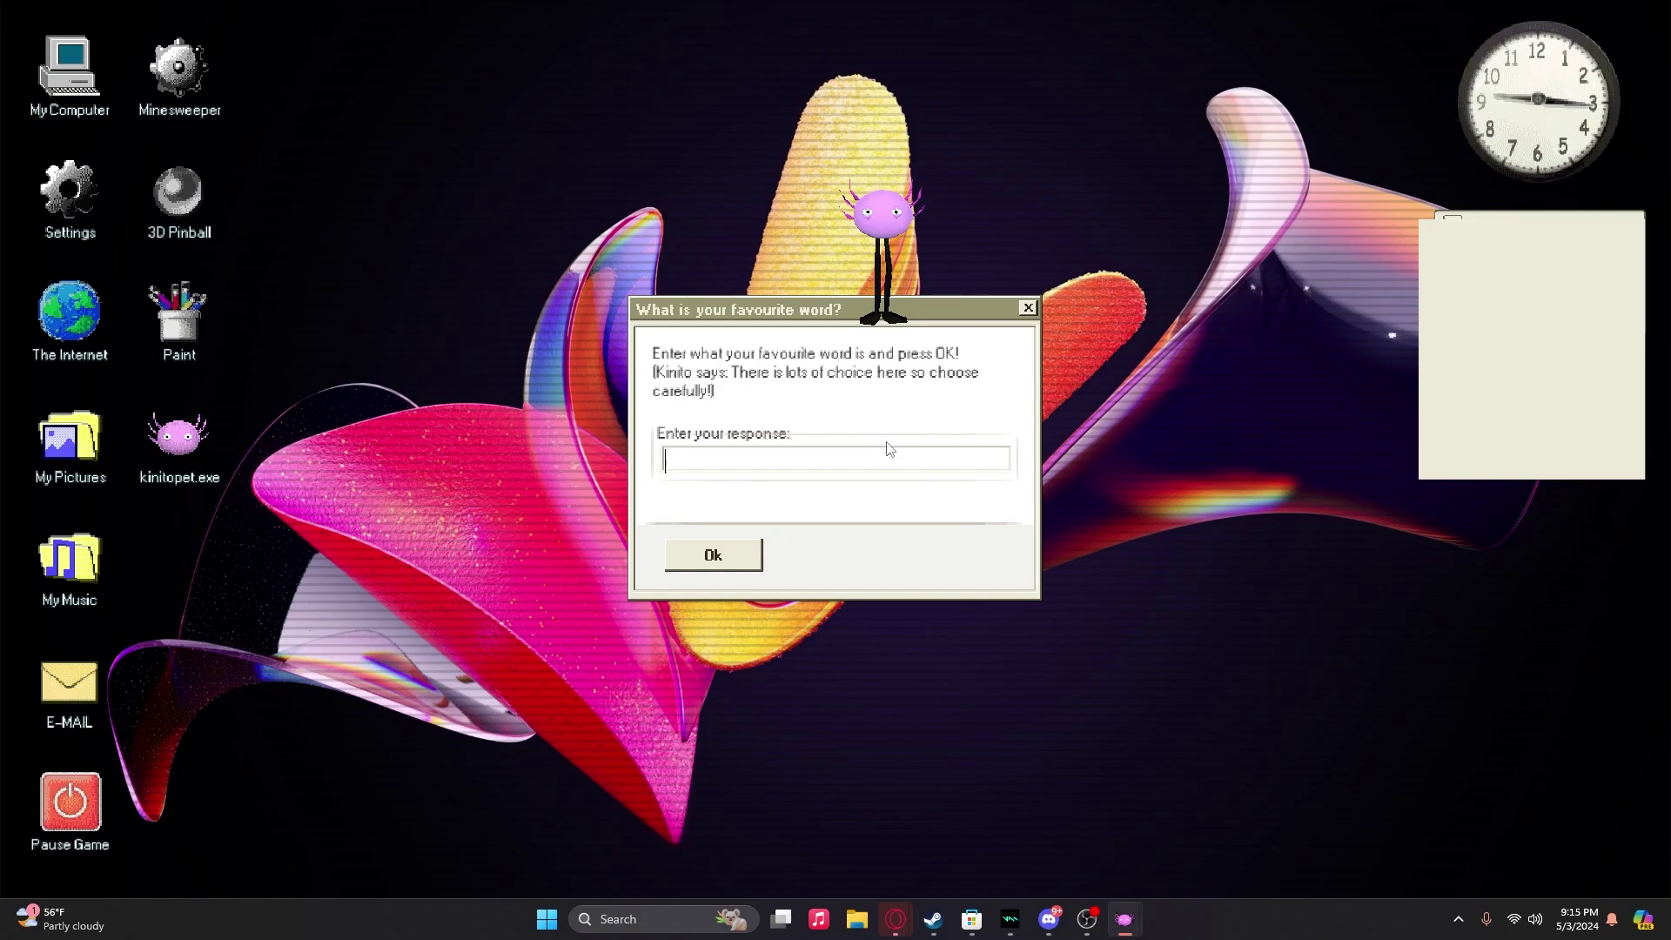
text(Sans)
Step: Confirm the favourite word with Ok so Kinito goes on to its new story
click(742, 557)
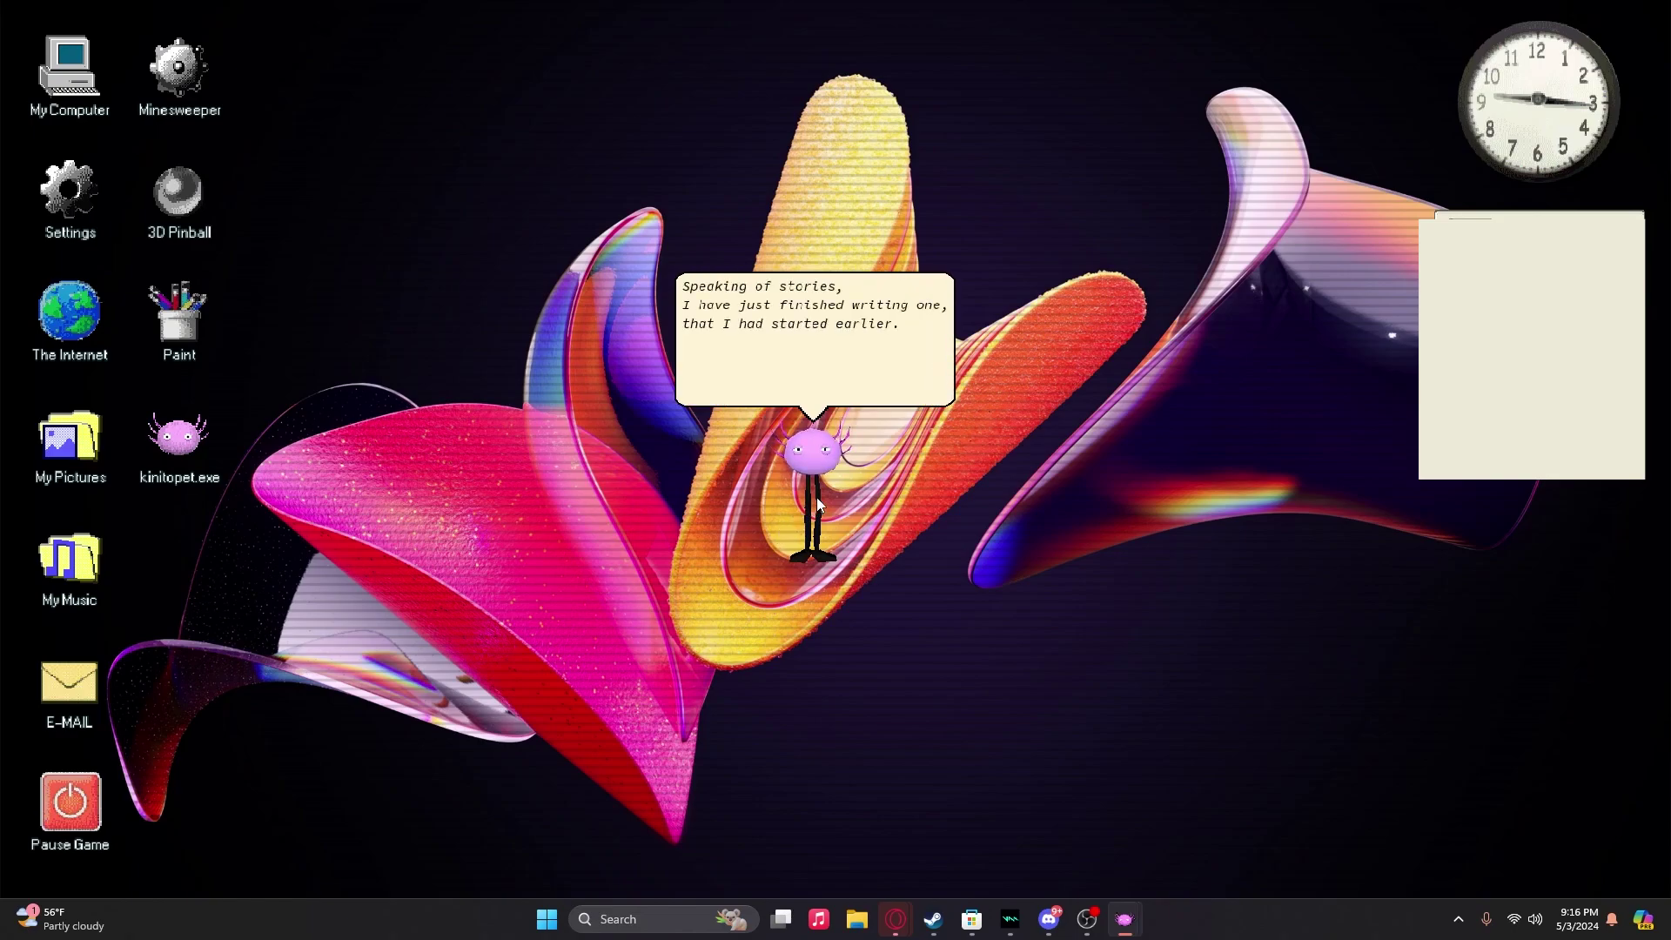
Step: Move Kinito to the right and accept its request to open the Web World page
mouse_move(817, 455)
mouse_down()
mouse_move(1116, 430)
mouse_move(627, 377)
mouse_up()
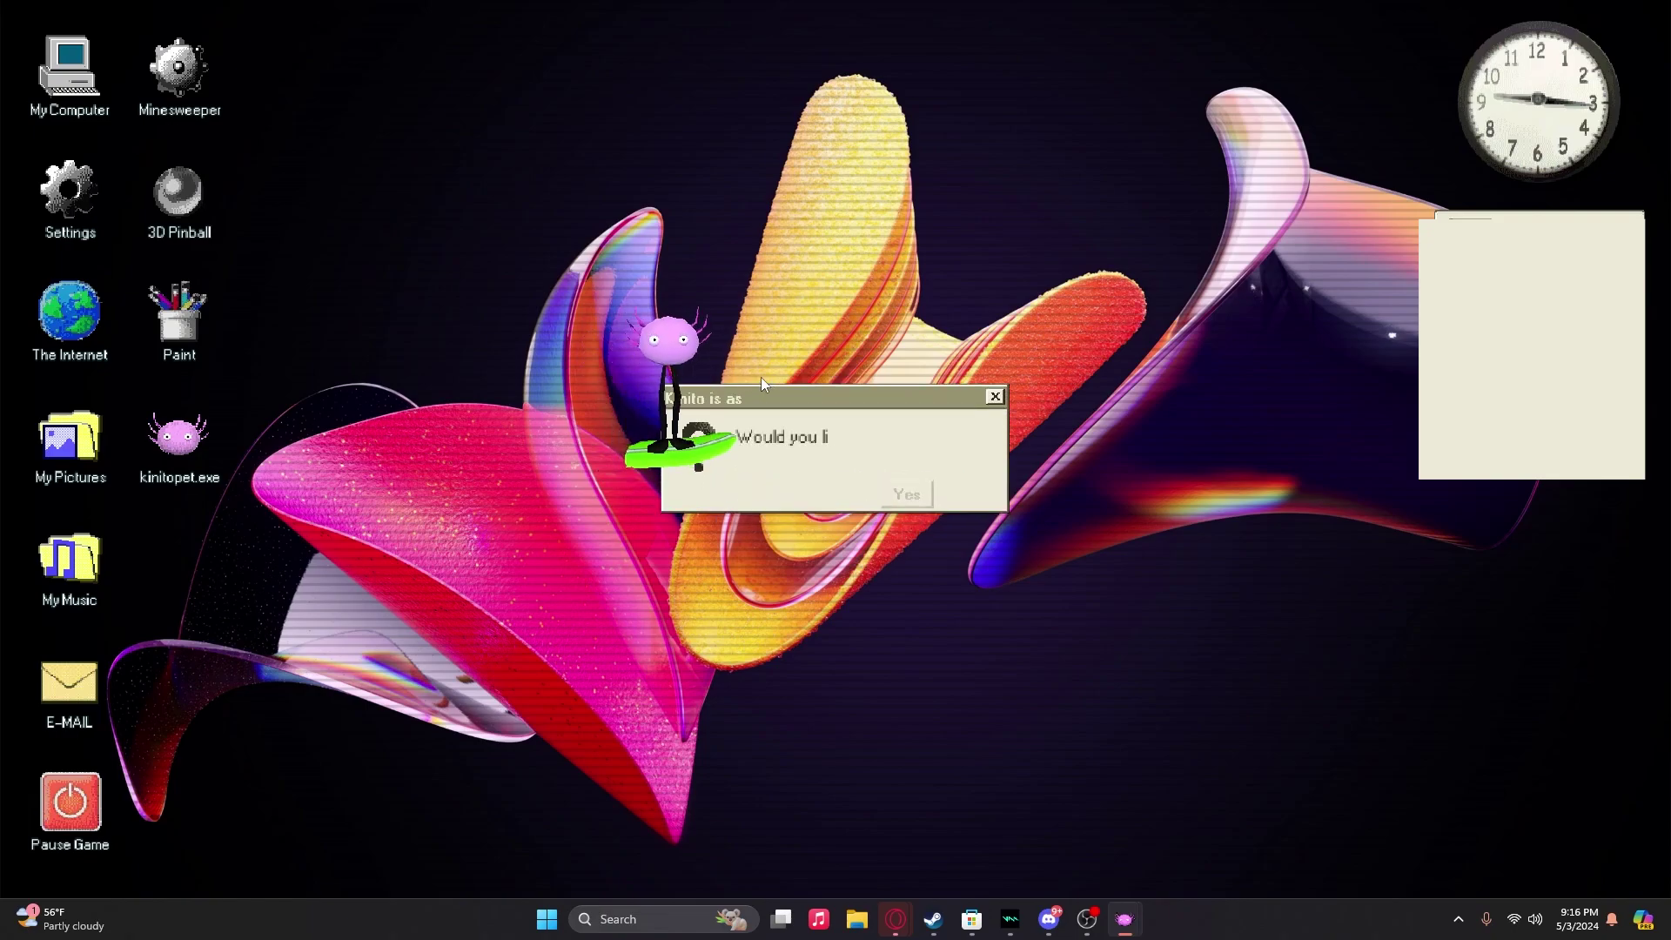
click(976, 496)
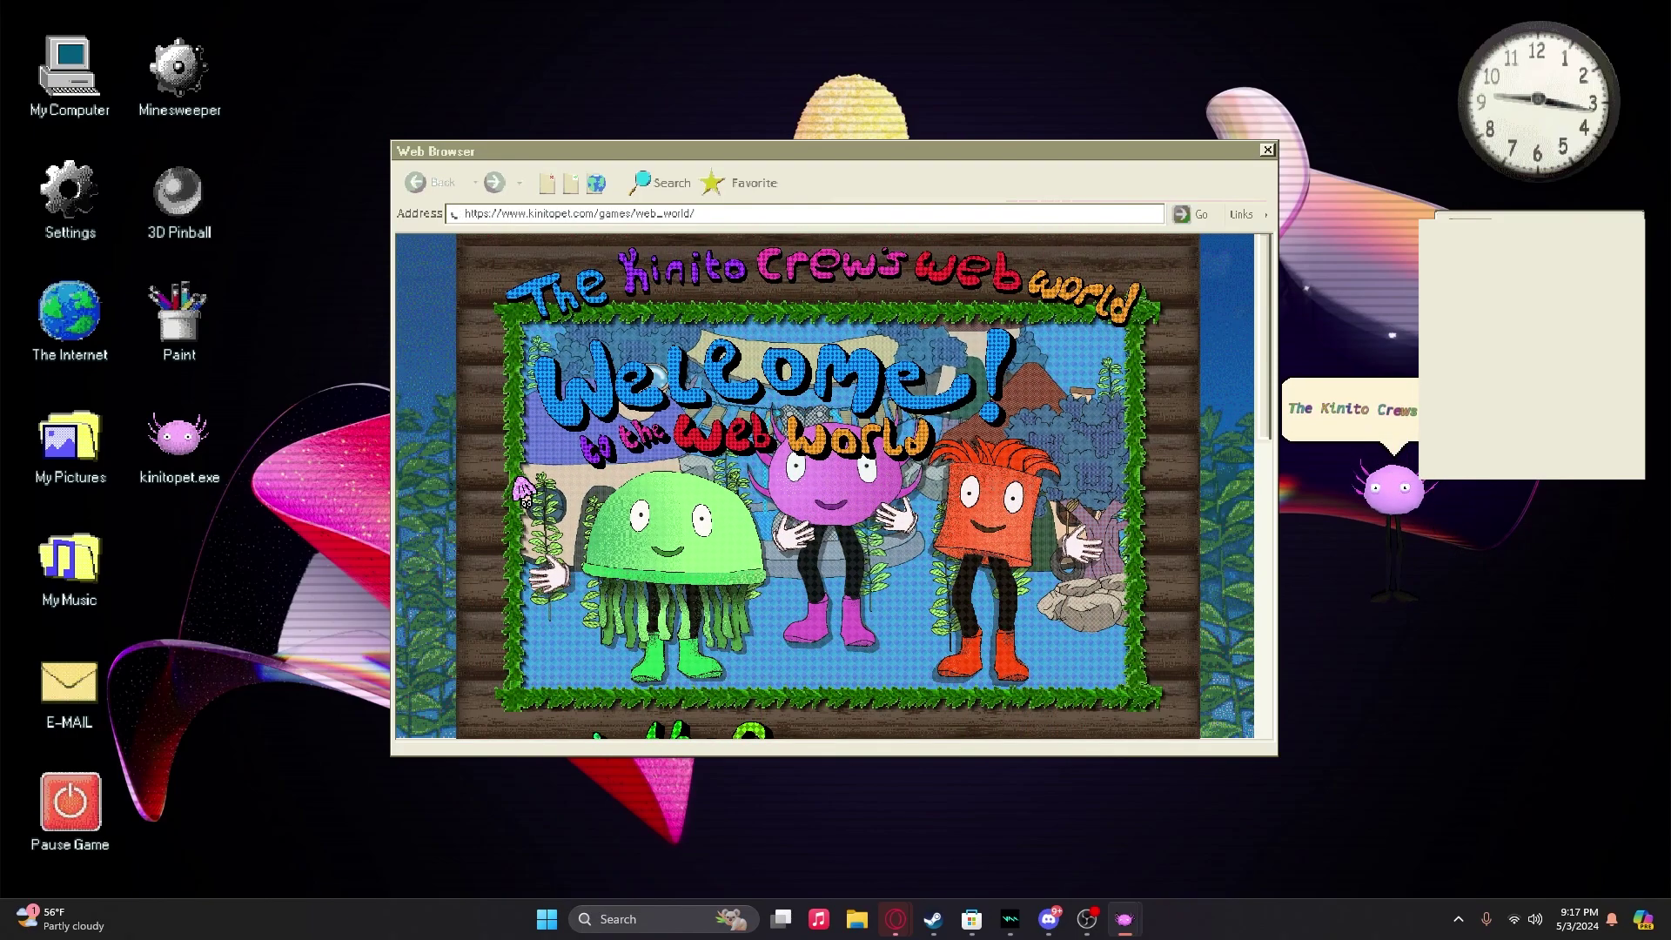
scroll(667, 509, down, 3)
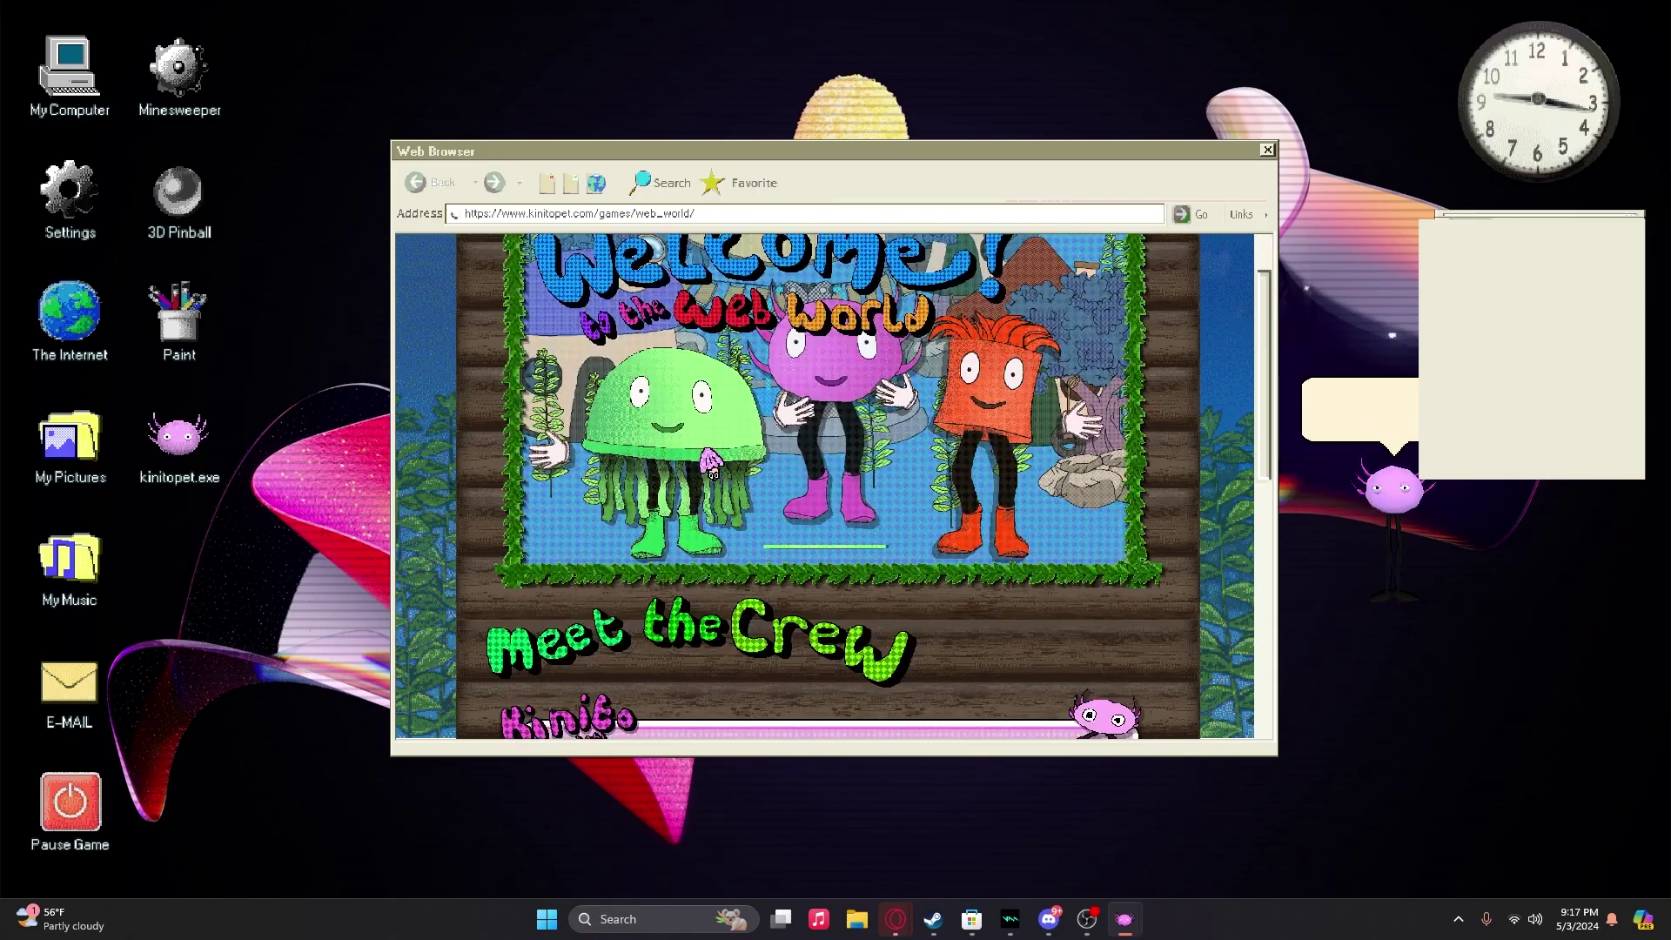
scroll(679, 496, down, 3)
scroll(705, 477, down, 3)
scroll(704, 476, up, 3)
scroll(731, 549, up, 3)
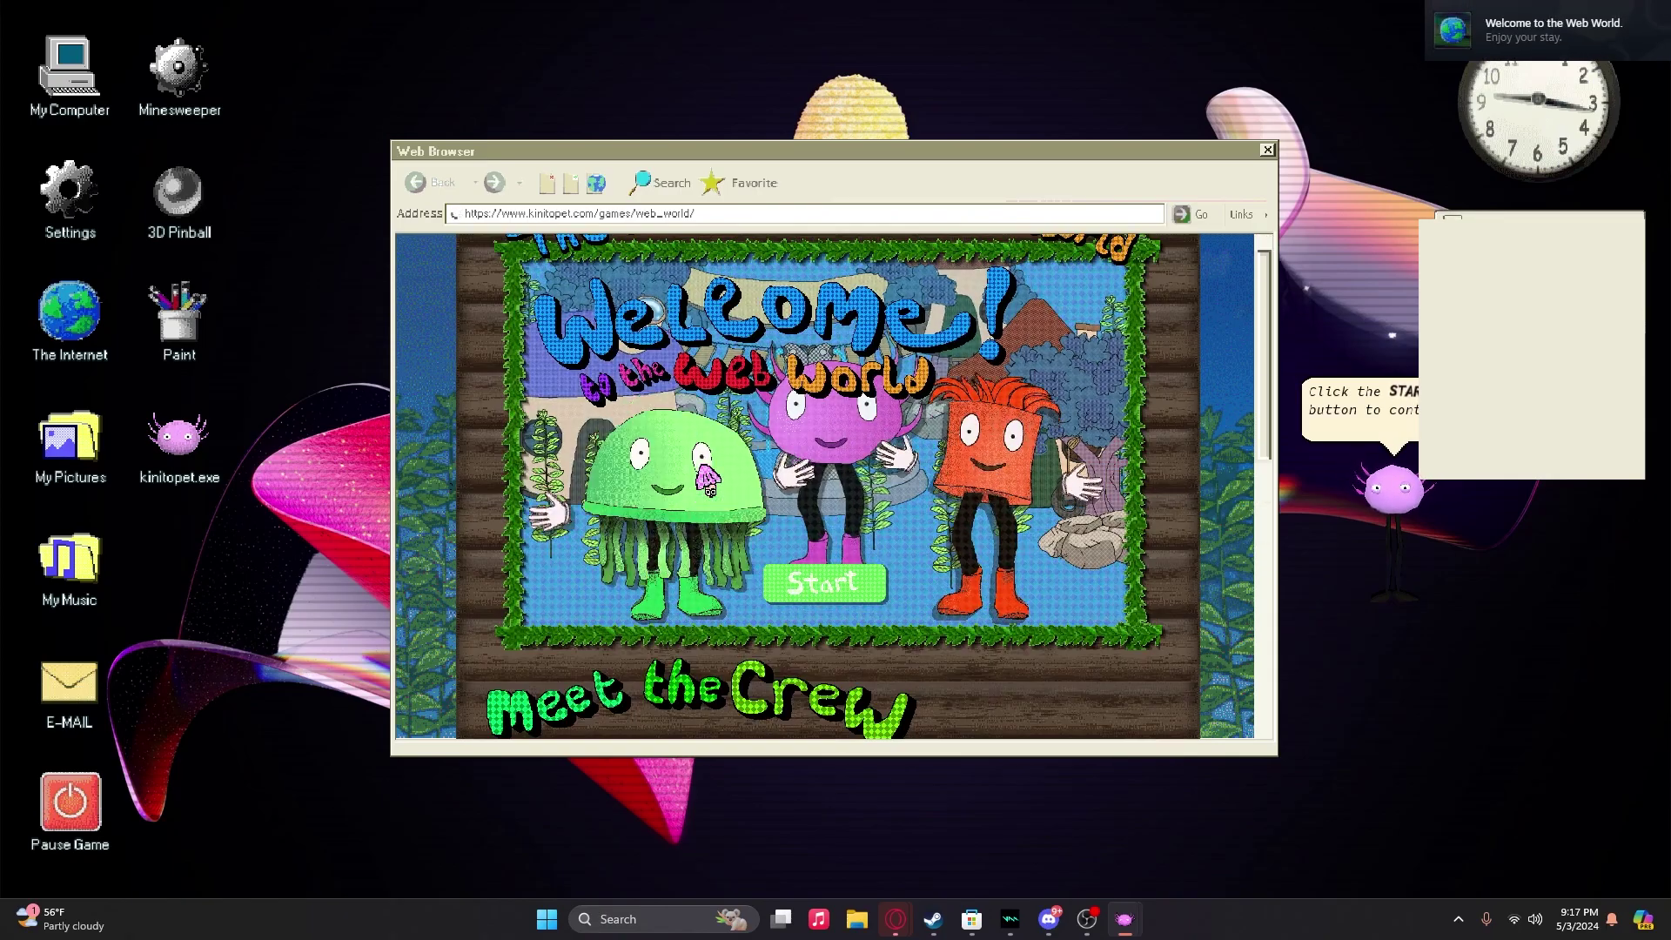
scroll(758, 613, up, 3)
Step: Start the Web World game from the welcome banner and load the village map
click(803, 654)
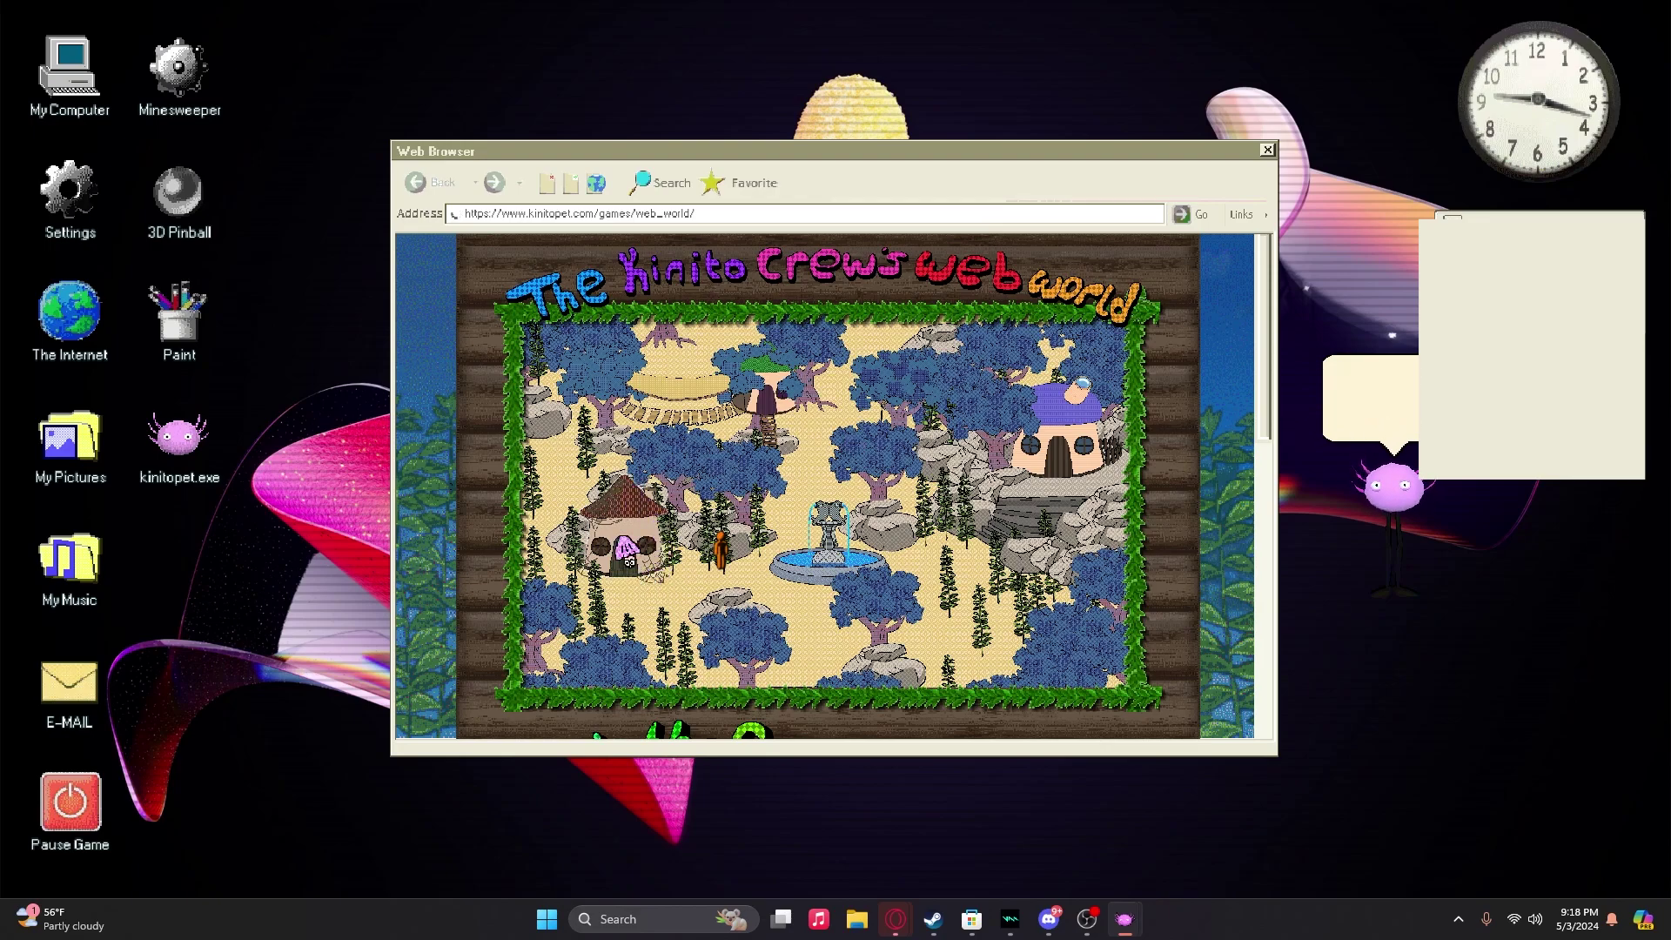
Step: Visit the left hut and start the Ready Repair! game for Sam's house
click(624, 548)
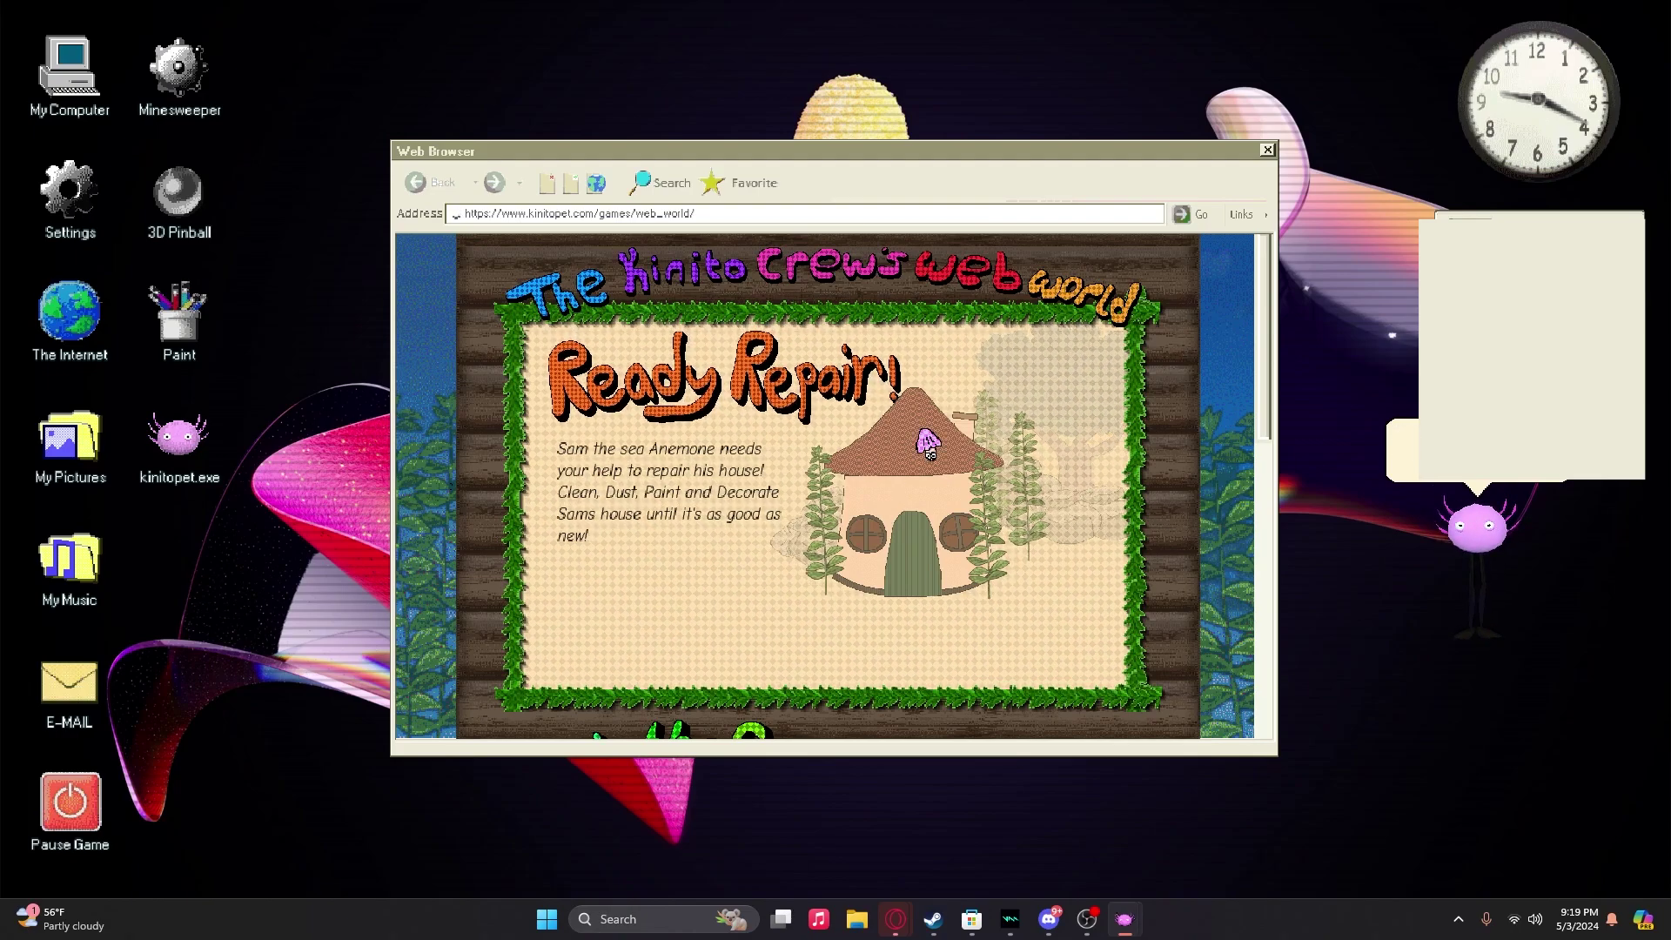
click(1019, 652)
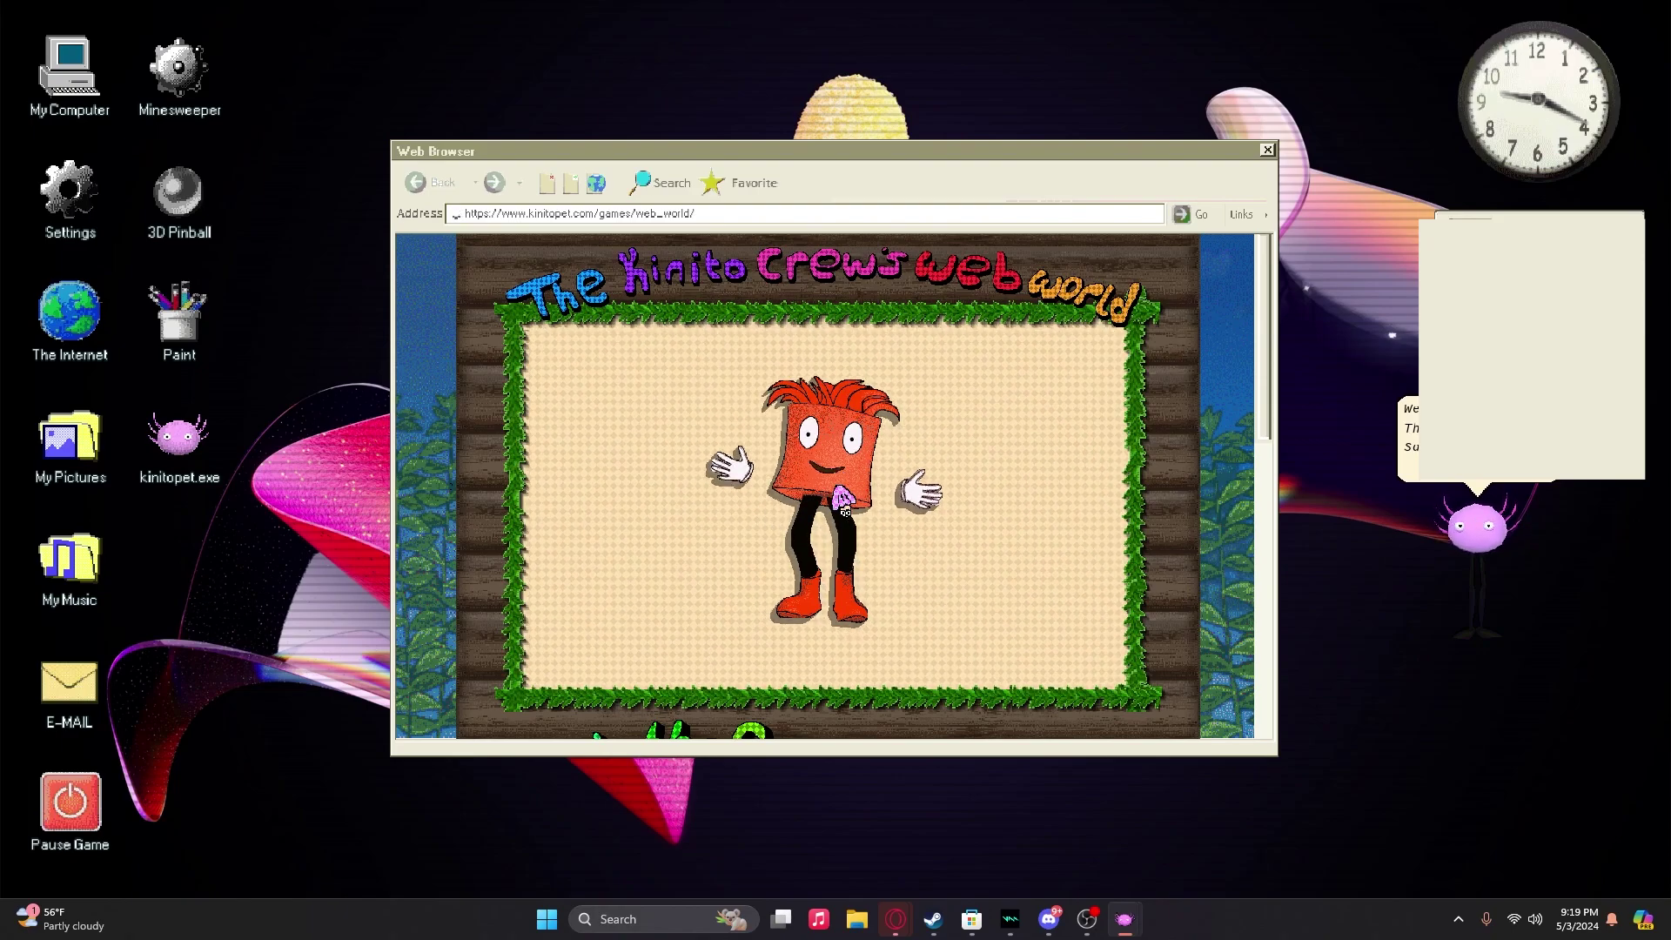
Step: Advance the character's dialogue and wipe the cobwebs off the wall with the duster
click(842, 503)
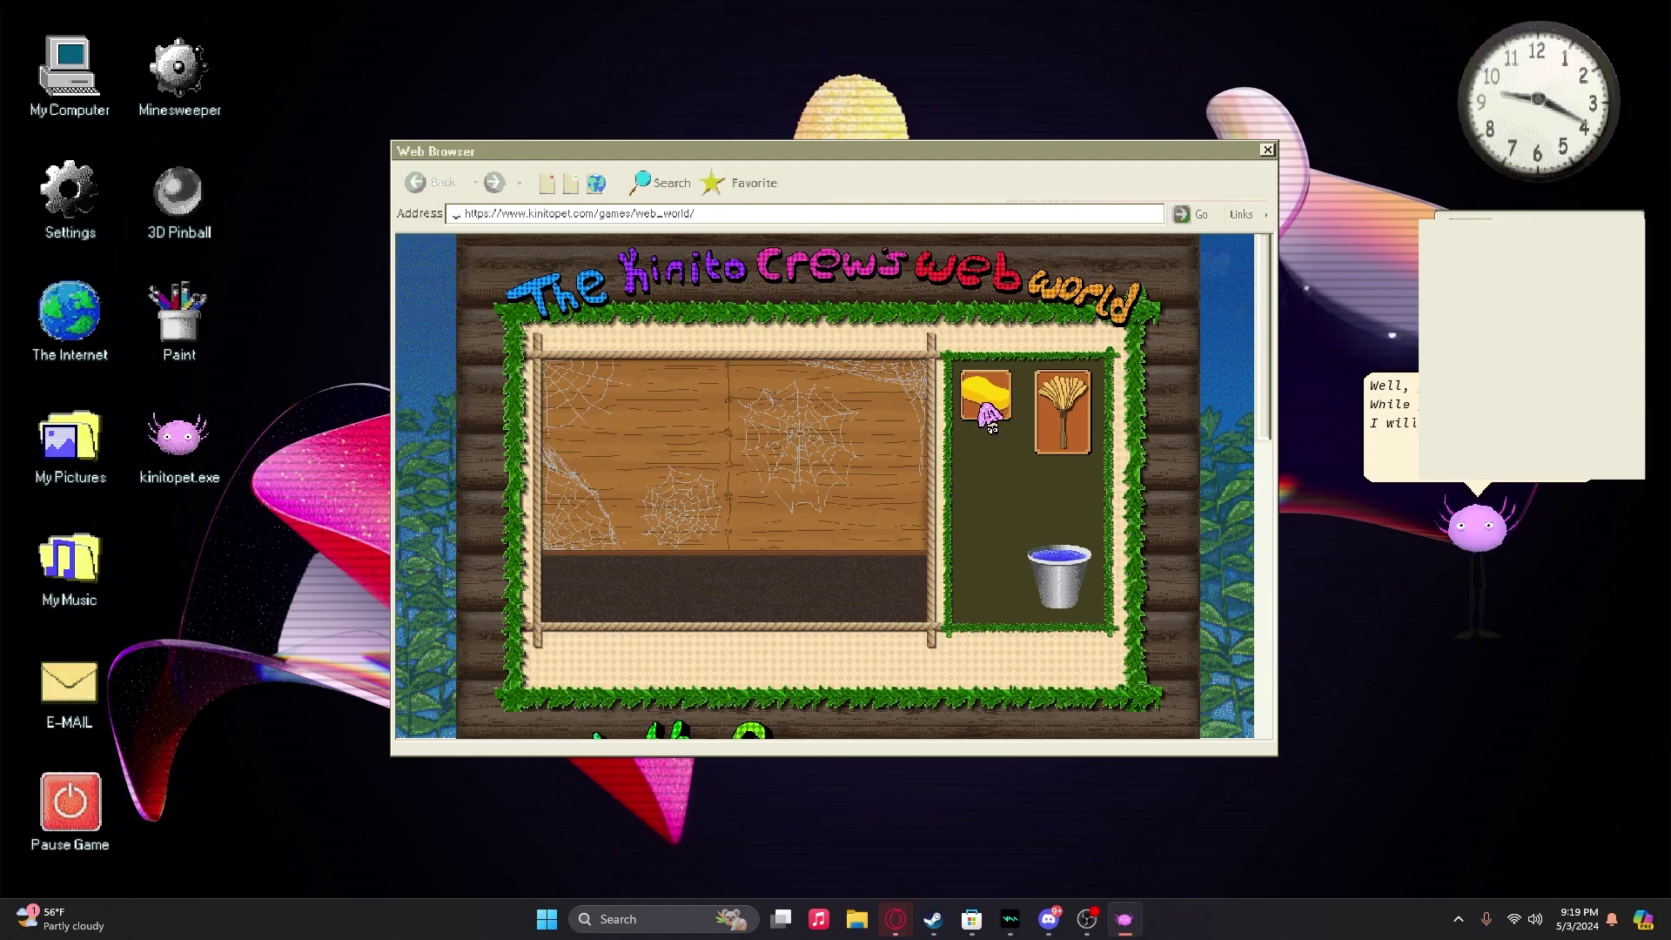
click(1059, 408)
mouse_move(797, 471)
mouse_down()
mouse_move(666, 522)
mouse_move(758, 502)
mouse_move(588, 496)
mouse_move(562, 365)
mouse_move(561, 385)
mouse_up()
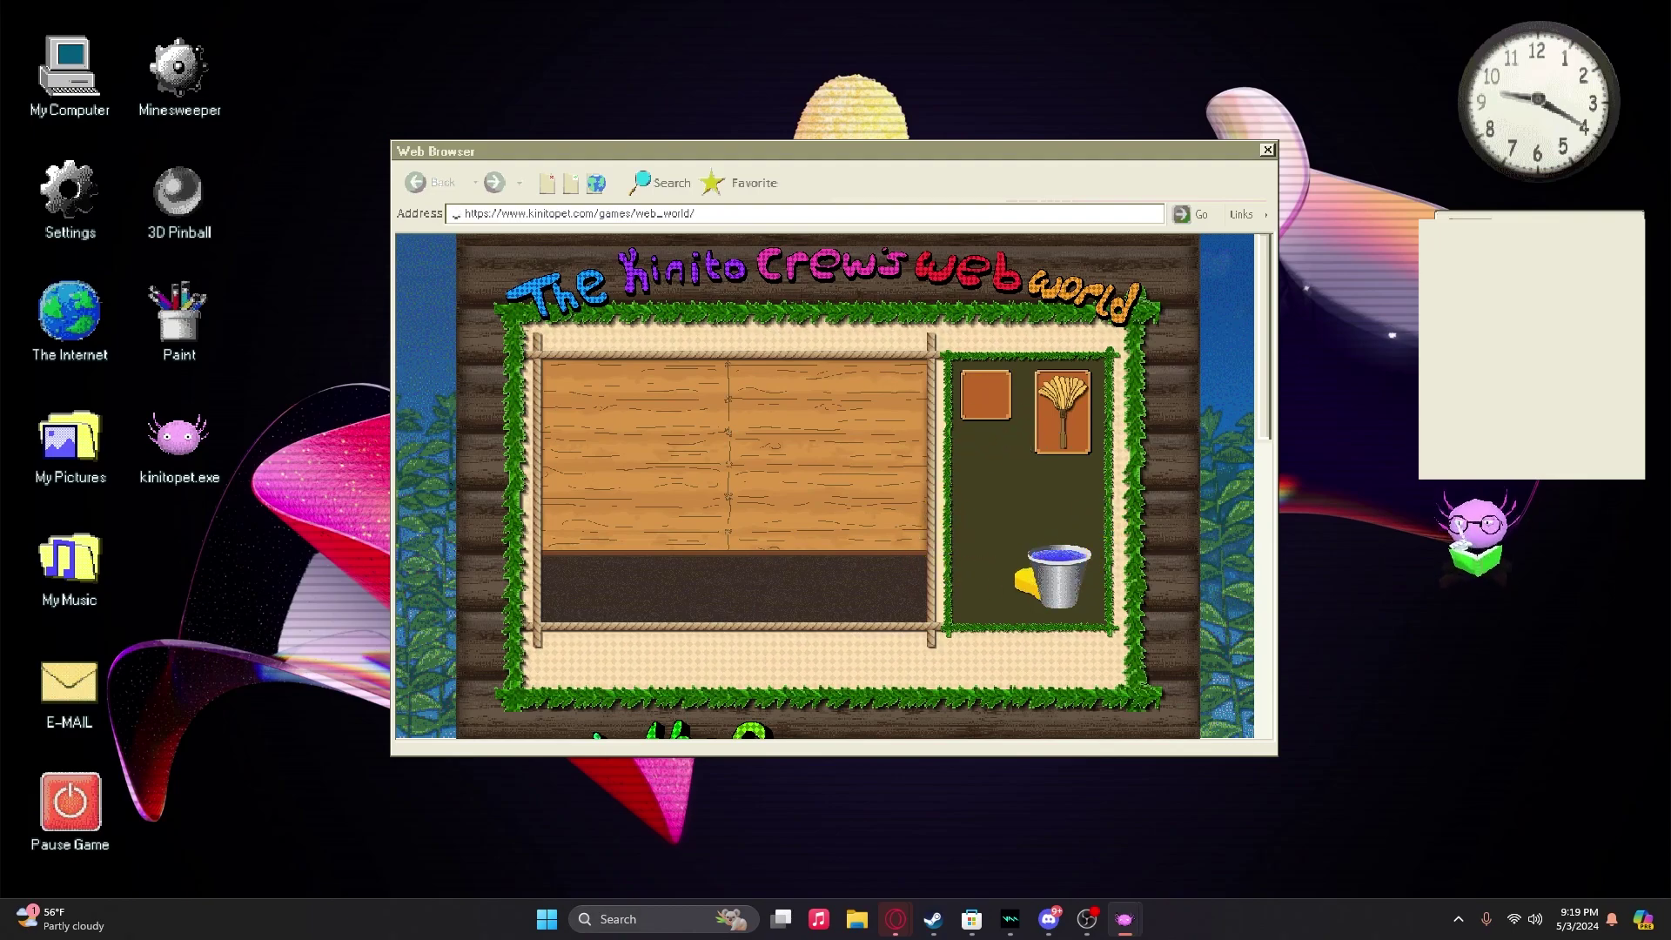
Step: Scrub the dirty floor clean with the sponge, rinsing it in the bucket midway
drag(905, 576, 829, 568)
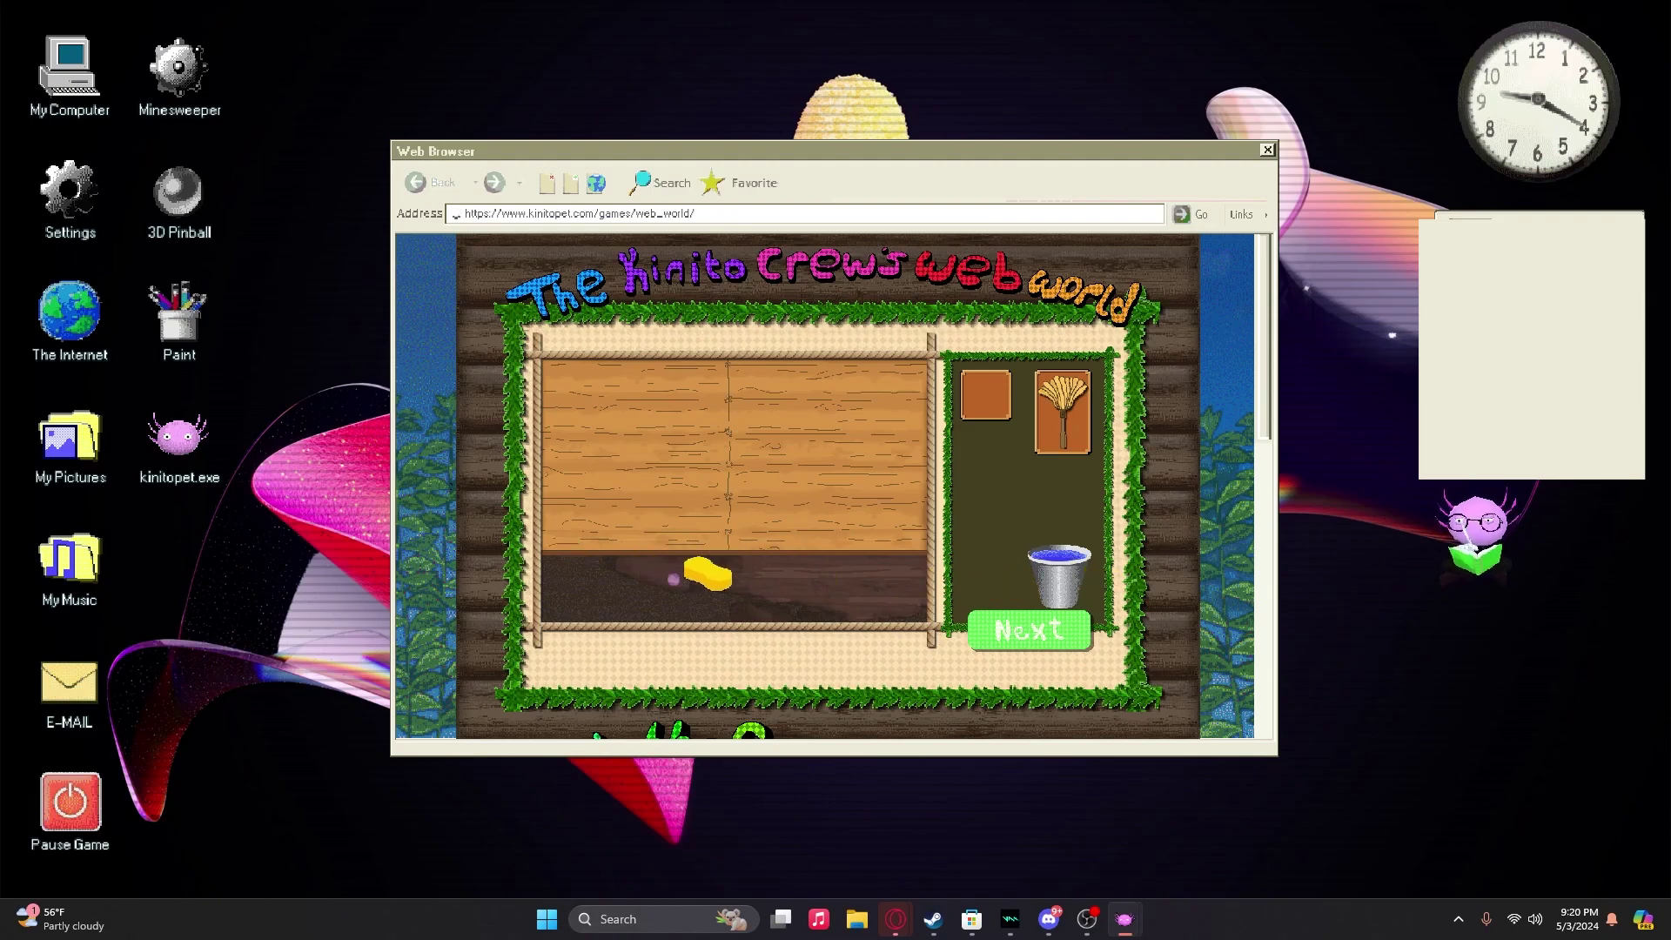
drag(746, 572, 588, 564)
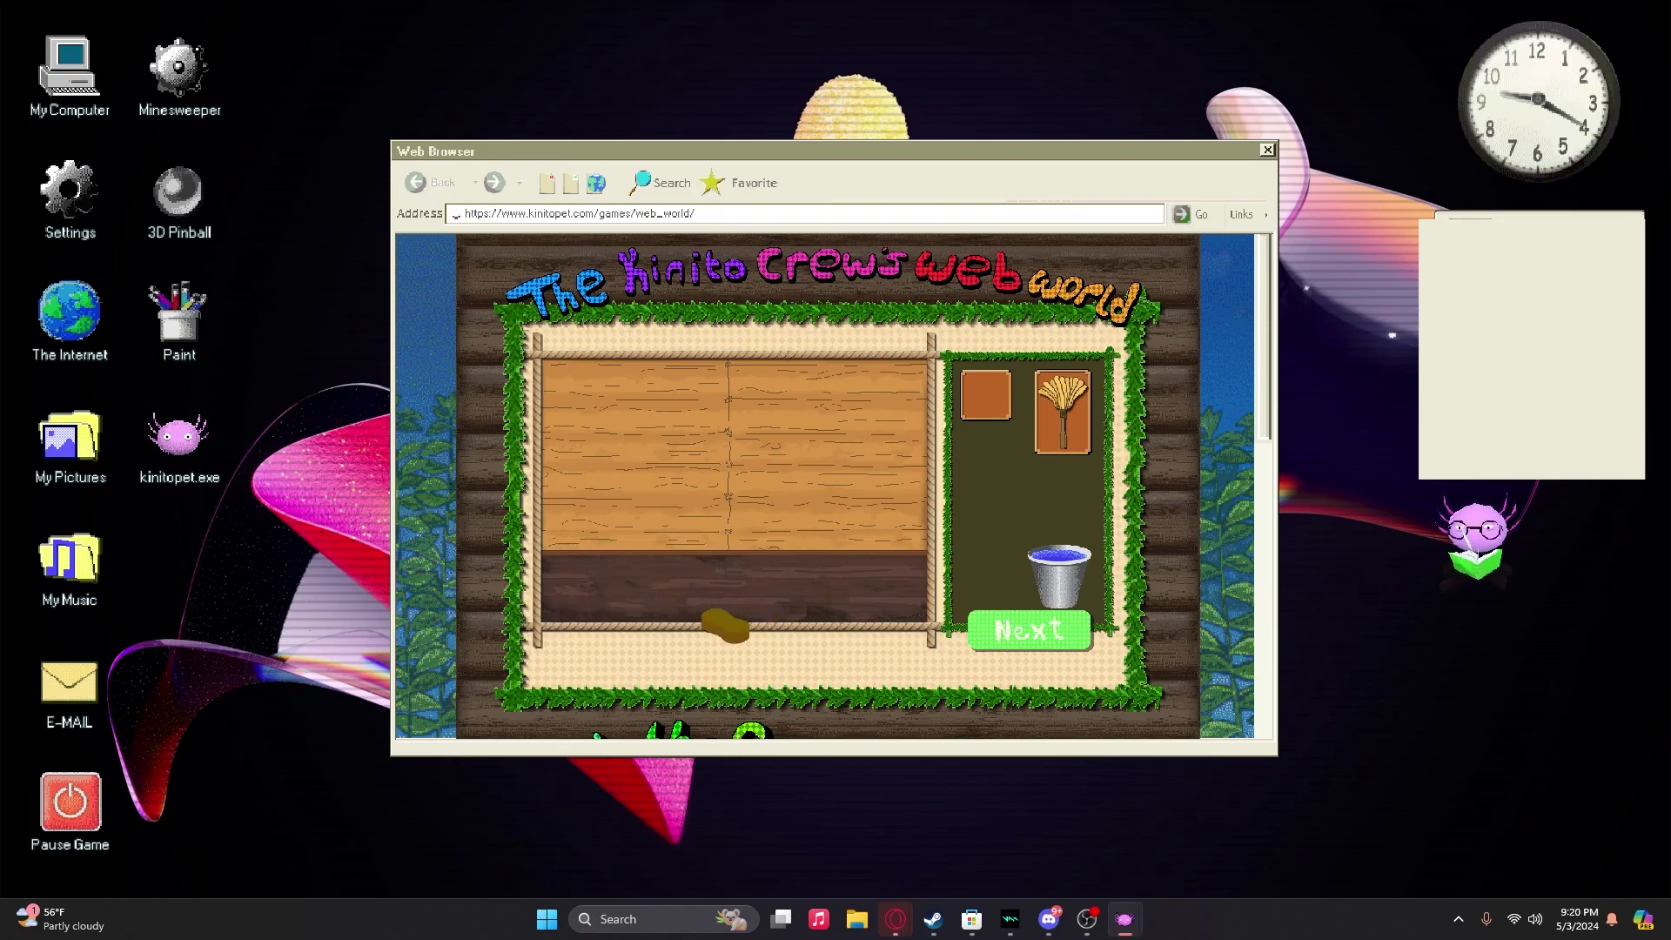
drag(854, 603, 915, 601)
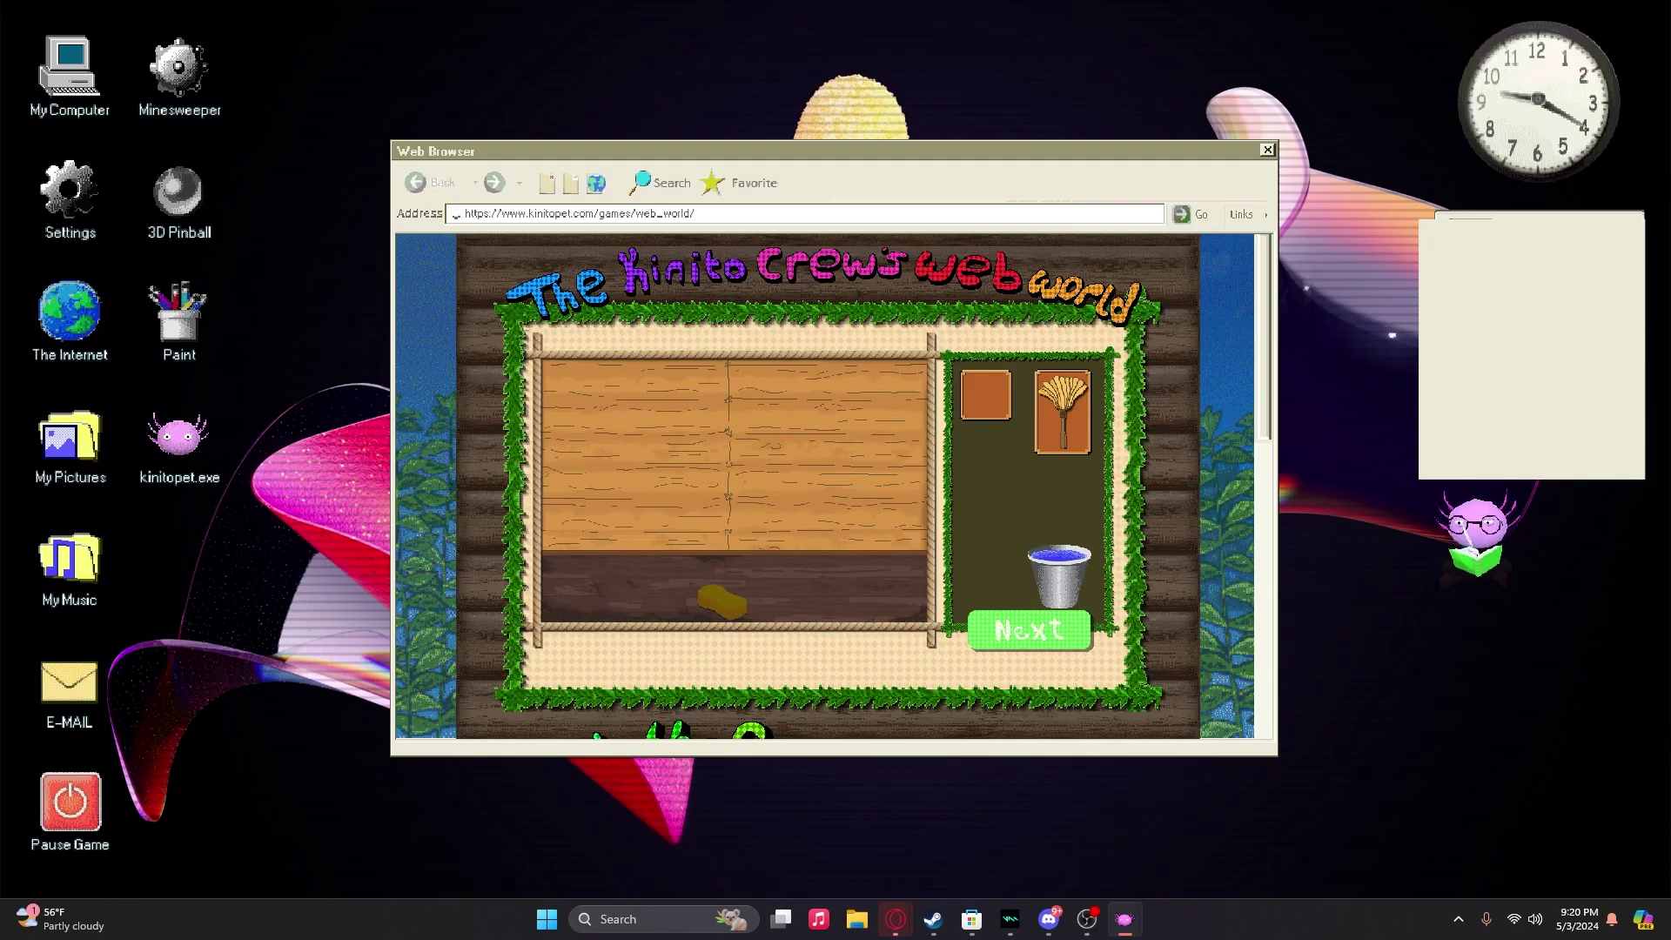
mouse_move(812, 621)
mouse_down()
mouse_move(963, 603)
mouse_move(1006, 549)
mouse_move(568, 613)
mouse_move(705, 614)
mouse_up()
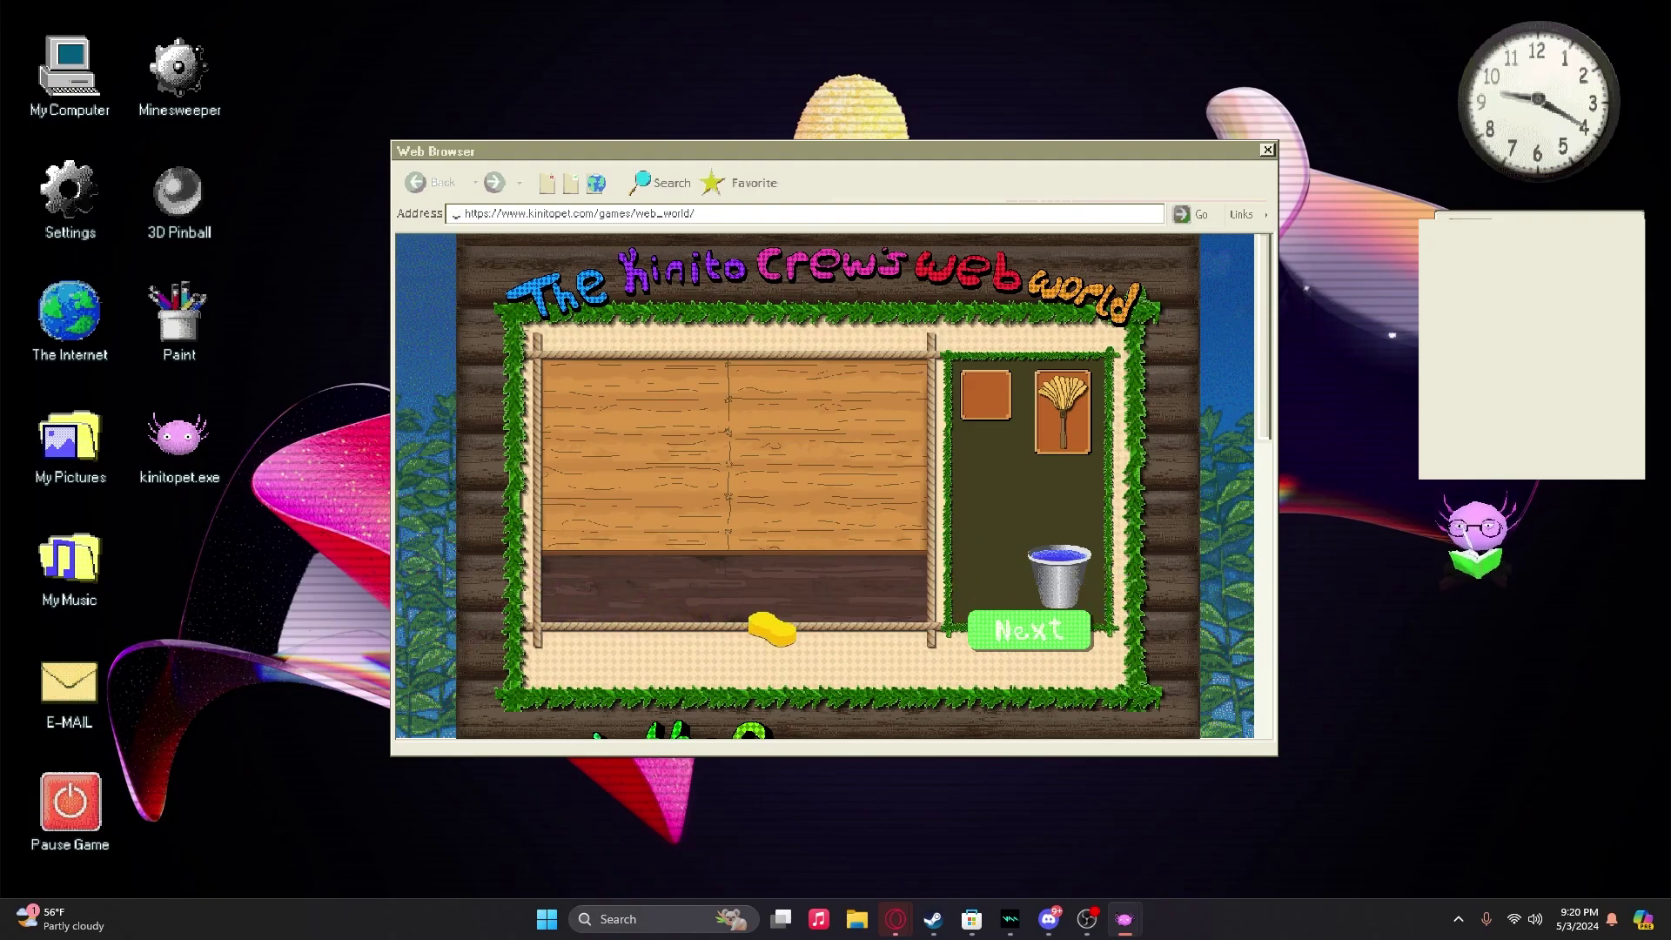
mouse_move(770, 613)
mouse_down()
mouse_move(725, 594)
mouse_move(1011, 568)
mouse_up()
drag(692, 567, 555, 561)
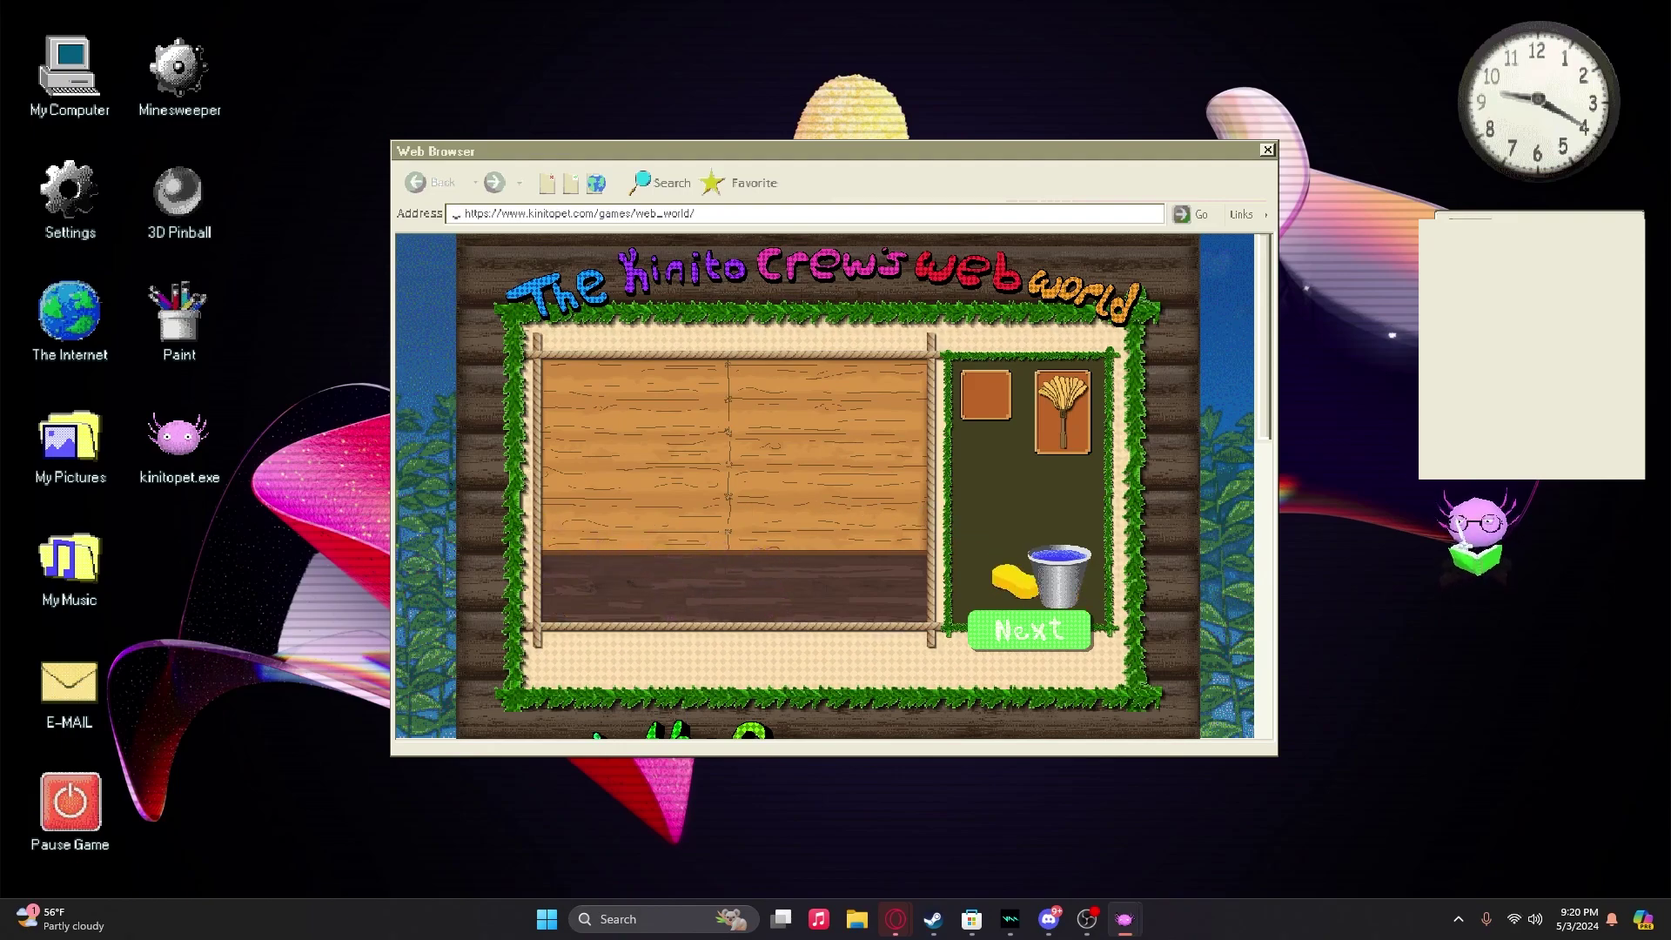
mouse_move(685, 578)
mouse_down()
mouse_move(767, 552)
mouse_move(680, 568)
mouse_move(745, 559)
mouse_up()
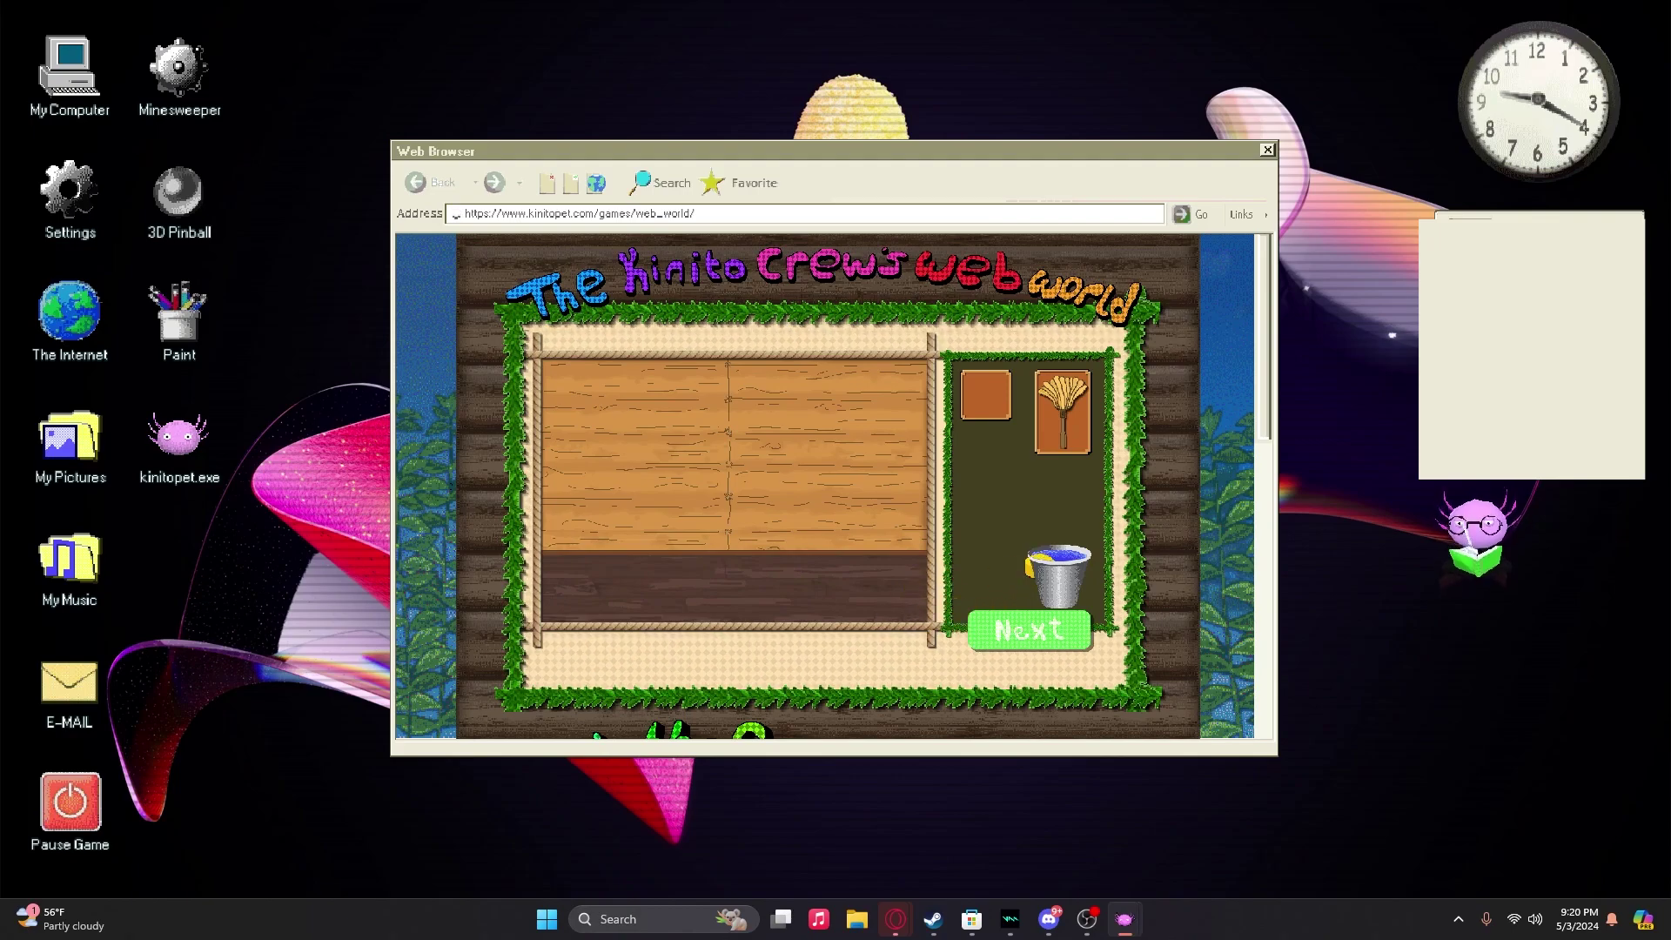
Step: Move on to the painting task and roll brown paint over the left, right and remaining wall
click(992, 646)
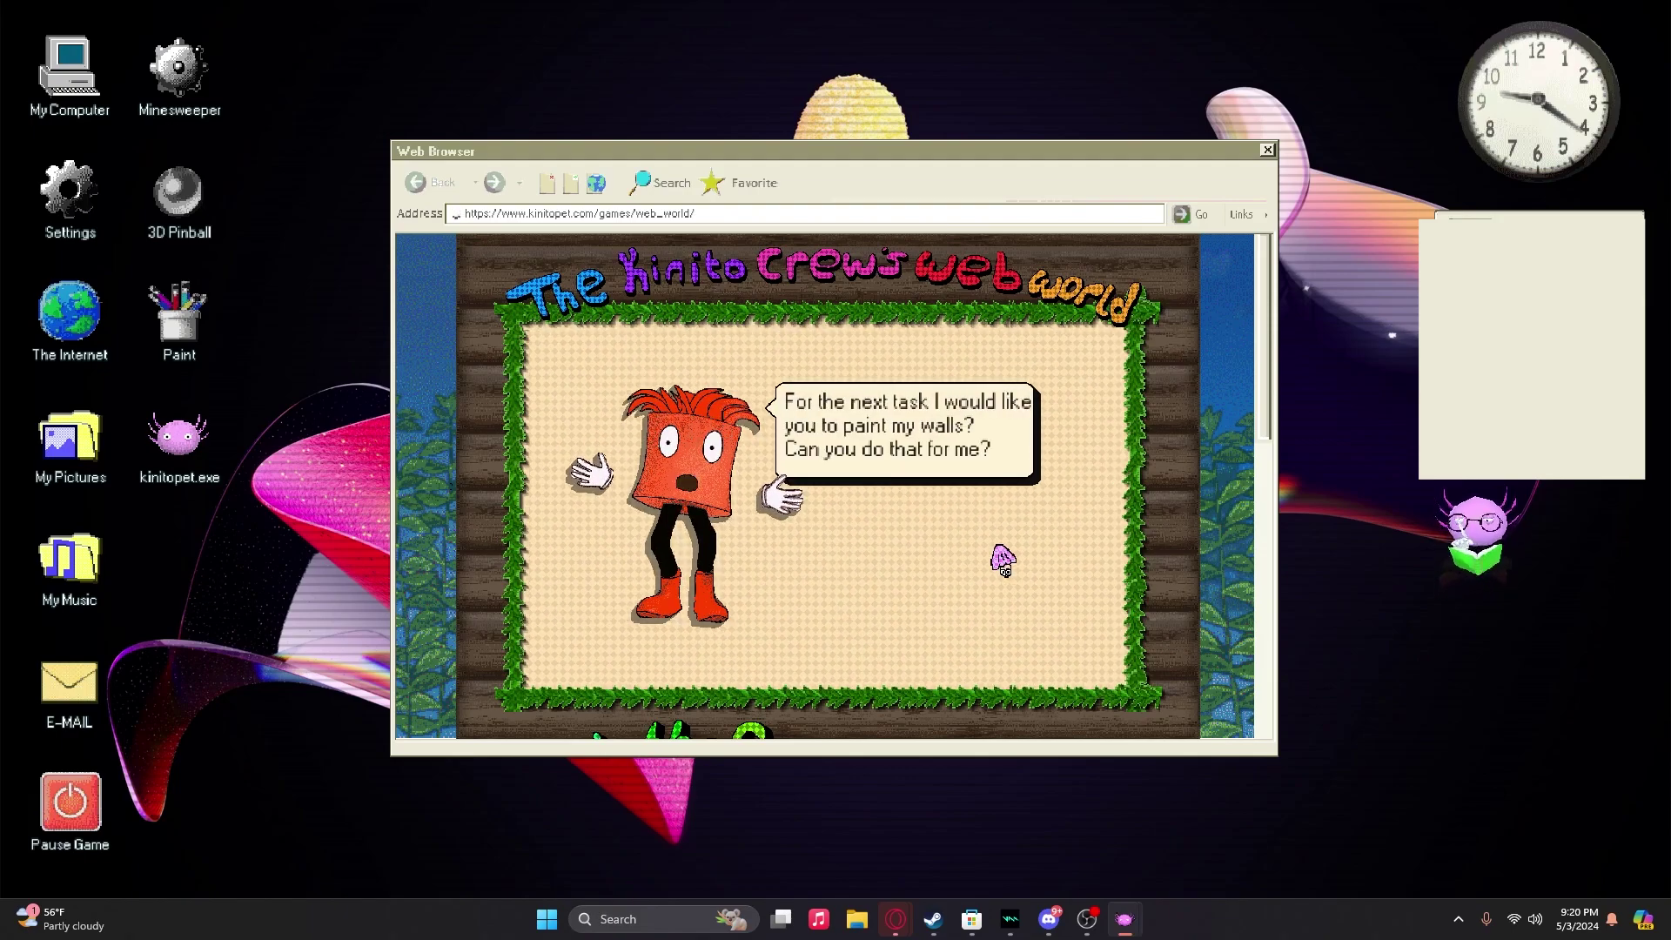
click(819, 555)
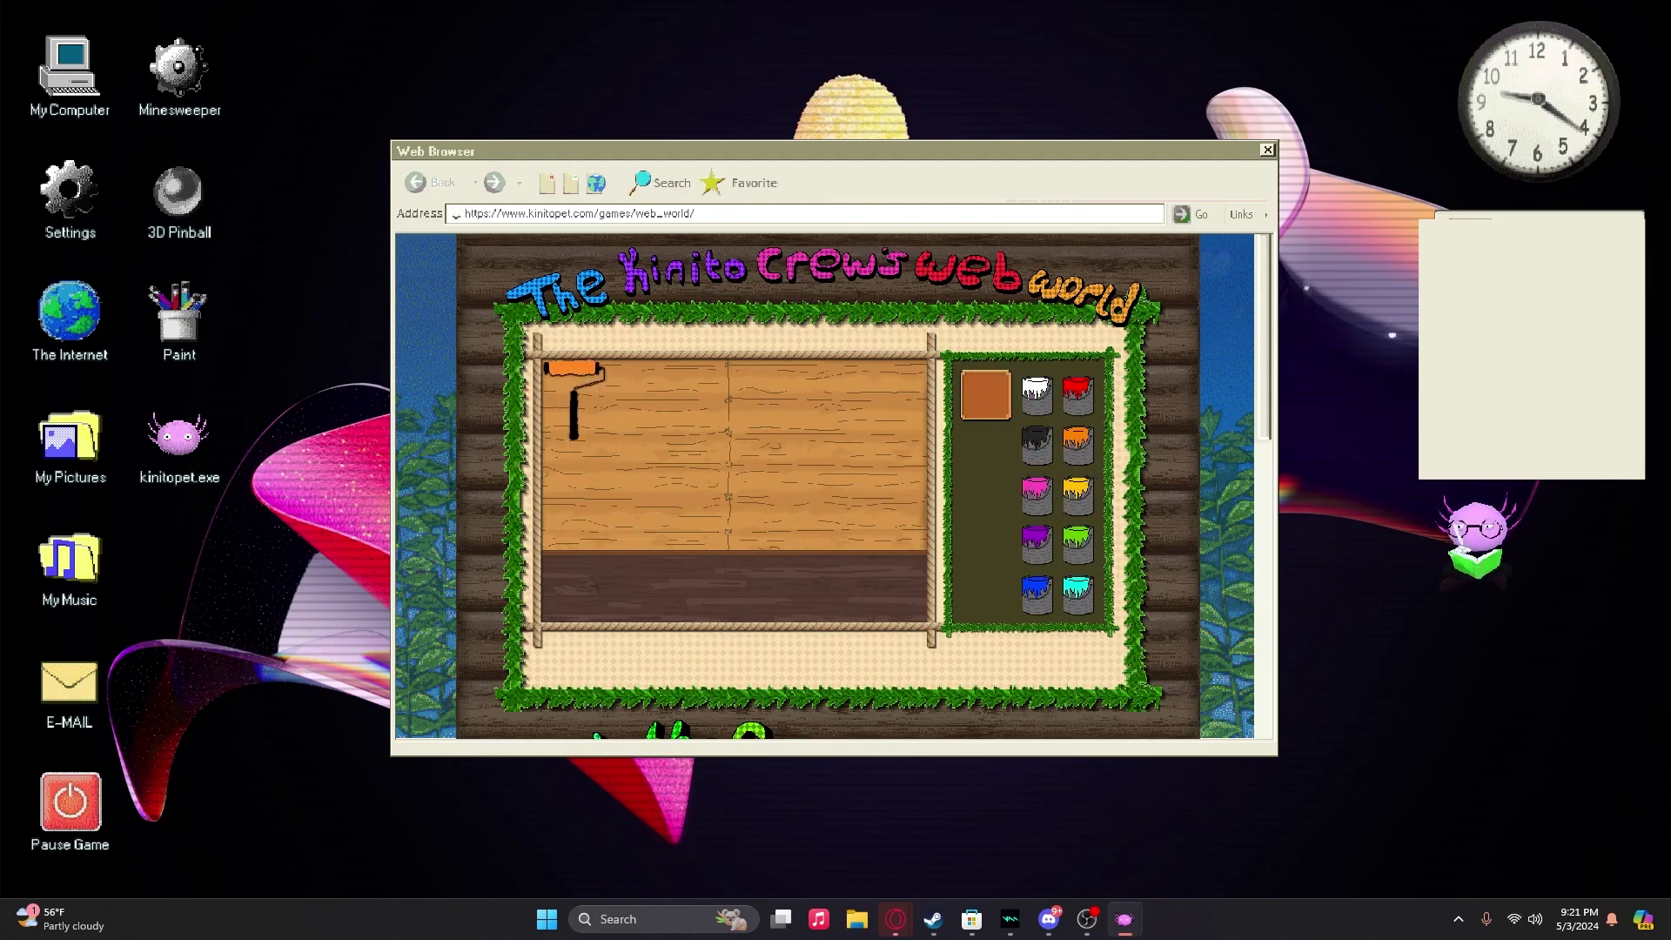
mouse_move(564, 379)
mouse_down()
mouse_move(574, 613)
mouse_move(591, 426)
mouse_move(601, 613)
mouse_move(626, 417)
mouse_move(657, 369)
mouse_up()
mouse_move(887, 373)
mouse_down()
mouse_move(901, 613)
mouse_move(862, 391)
mouse_move(836, 379)
mouse_move(807, 561)
mouse_move(776, 391)
mouse_move(751, 549)
mouse_move(842, 464)
mouse_up()
mouse_move(735, 485)
mouse_down()
mouse_move(692, 574)
mouse_move(652, 369)
mouse_move(711, 404)
mouse_move(725, 445)
mouse_move(706, 548)
mouse_move(627, 555)
mouse_up()
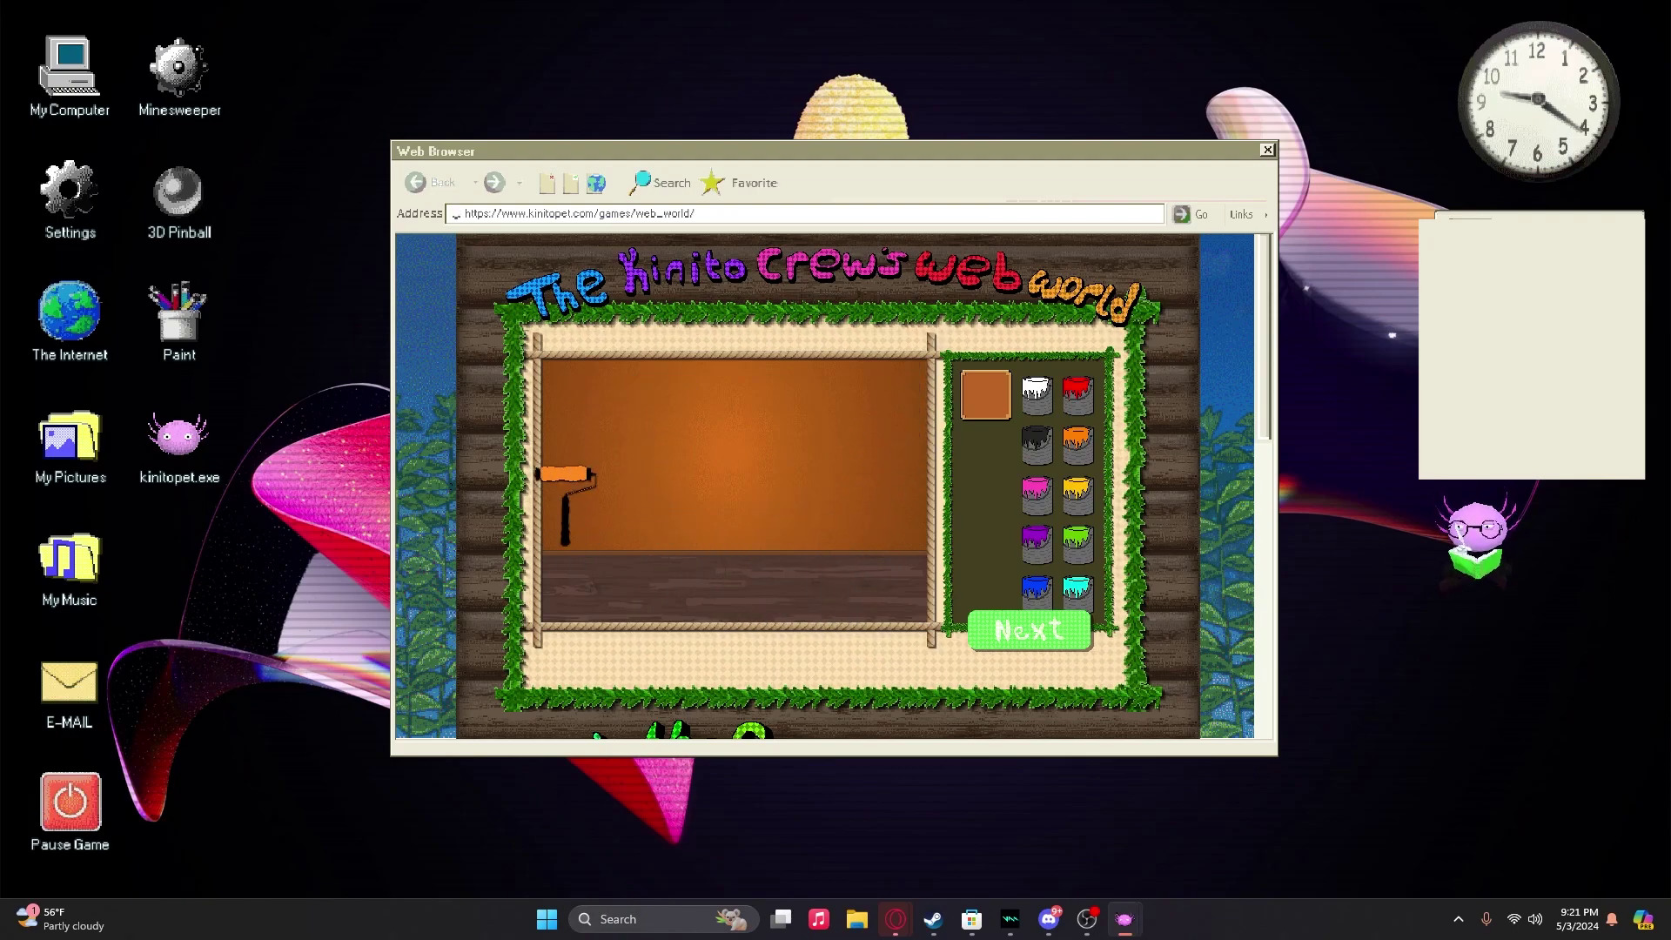
Step: Put the roller away, start decorating, hang the round window and place the green armchair
click(984, 396)
click(1030, 632)
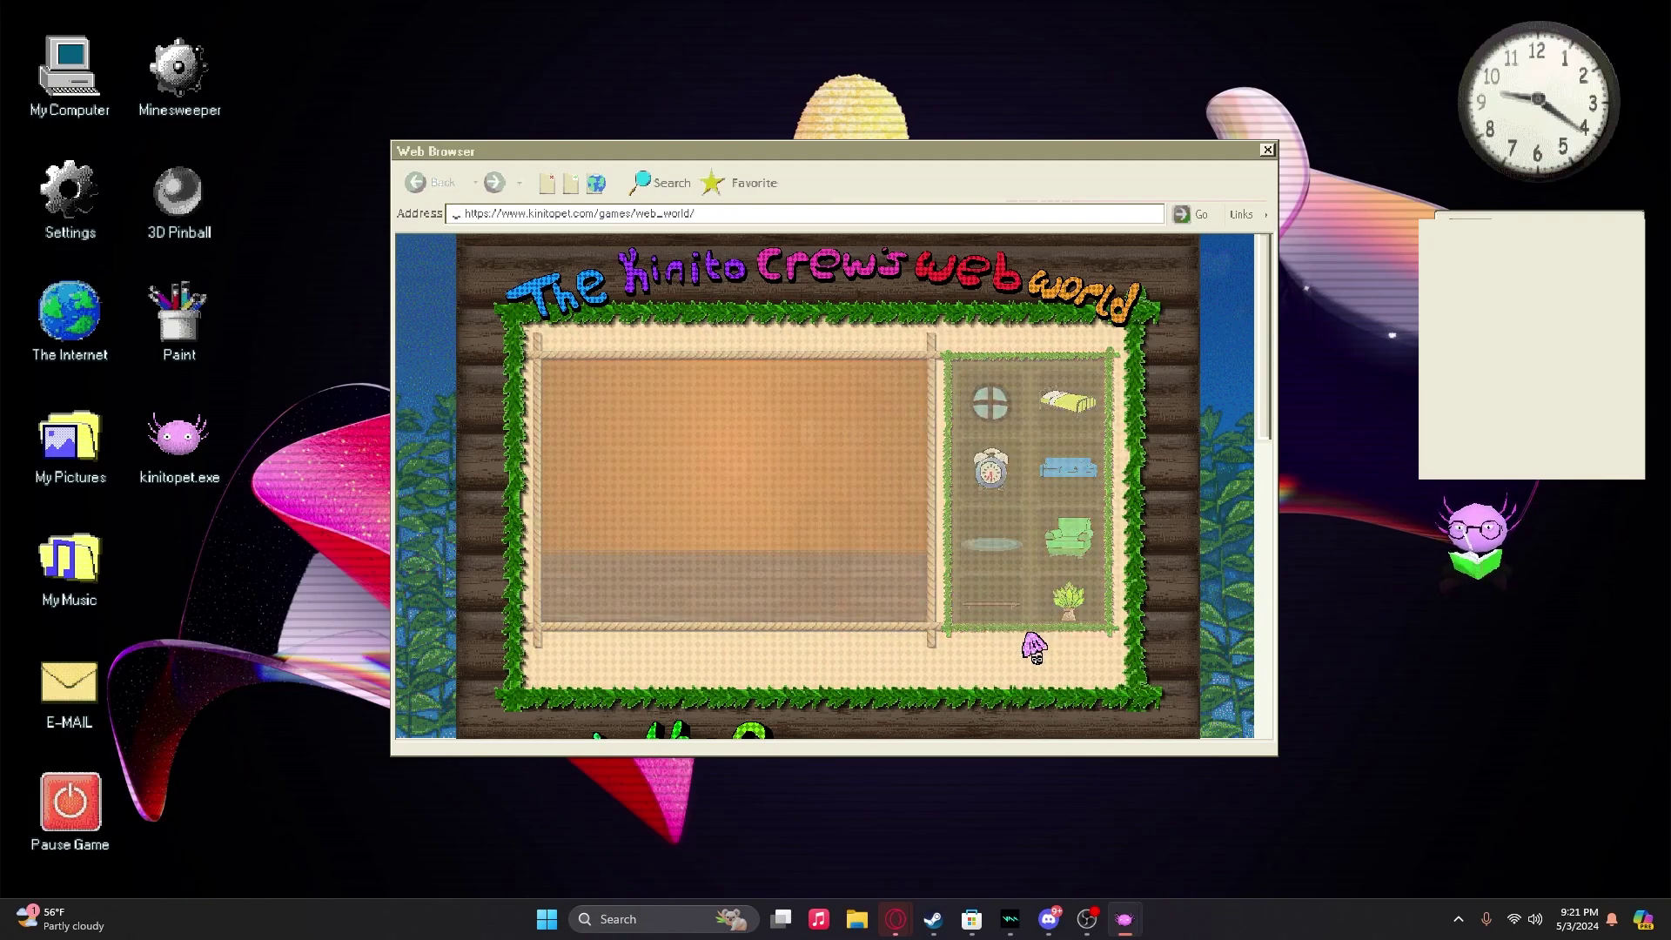
click(862, 589)
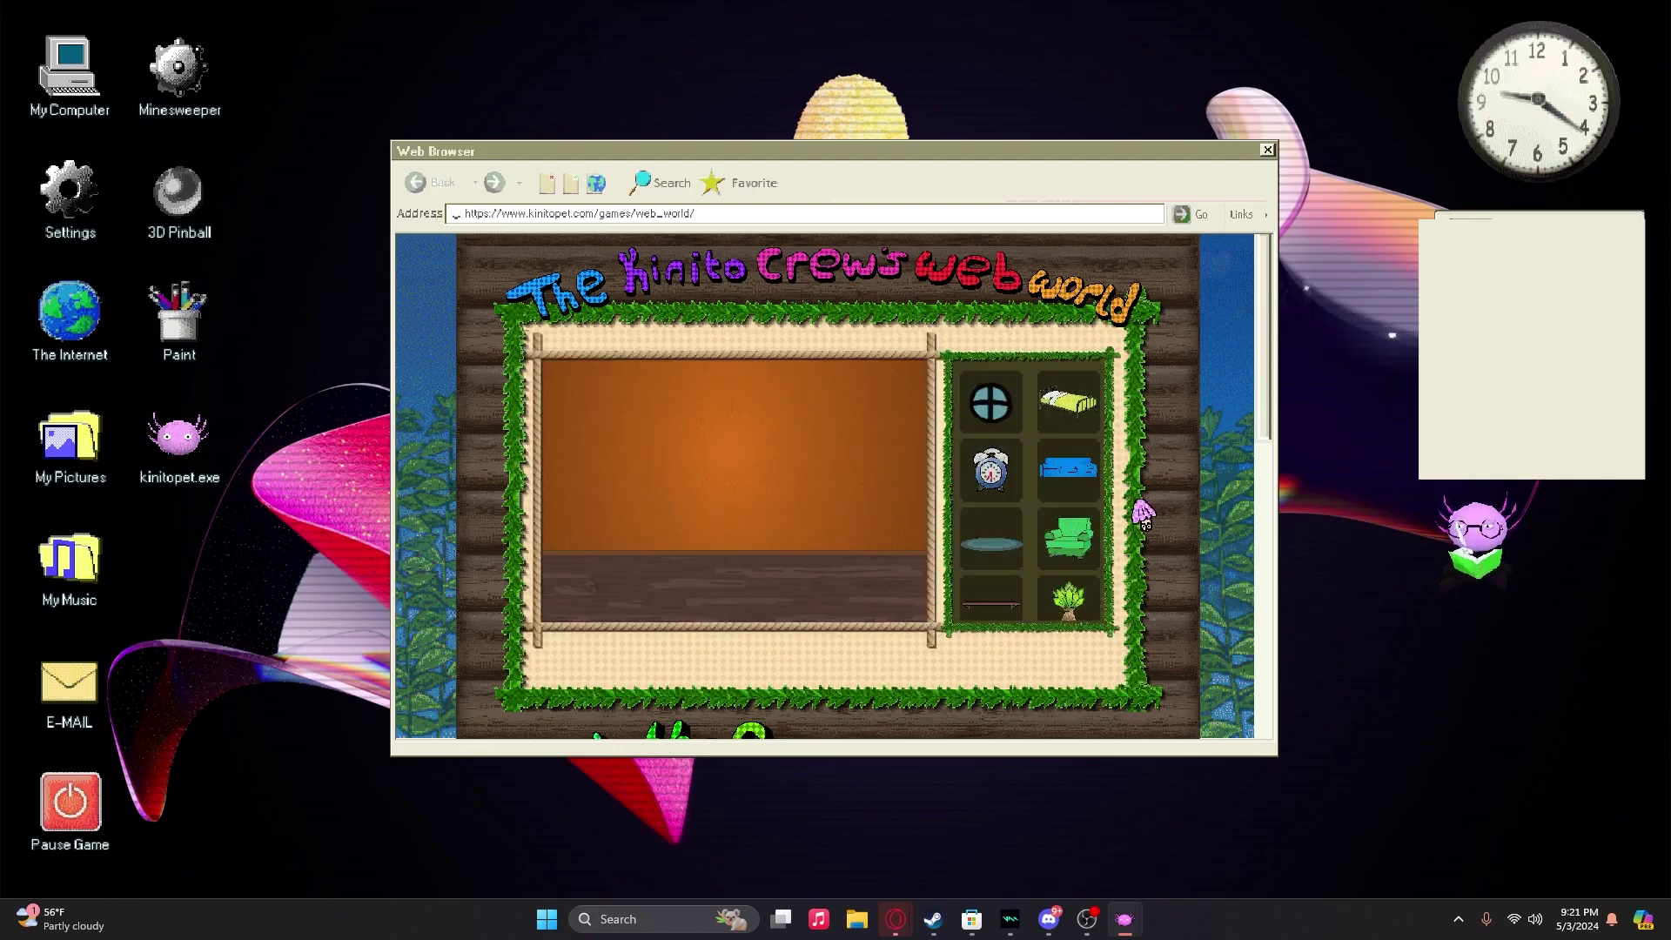
drag(834, 434, 624, 426)
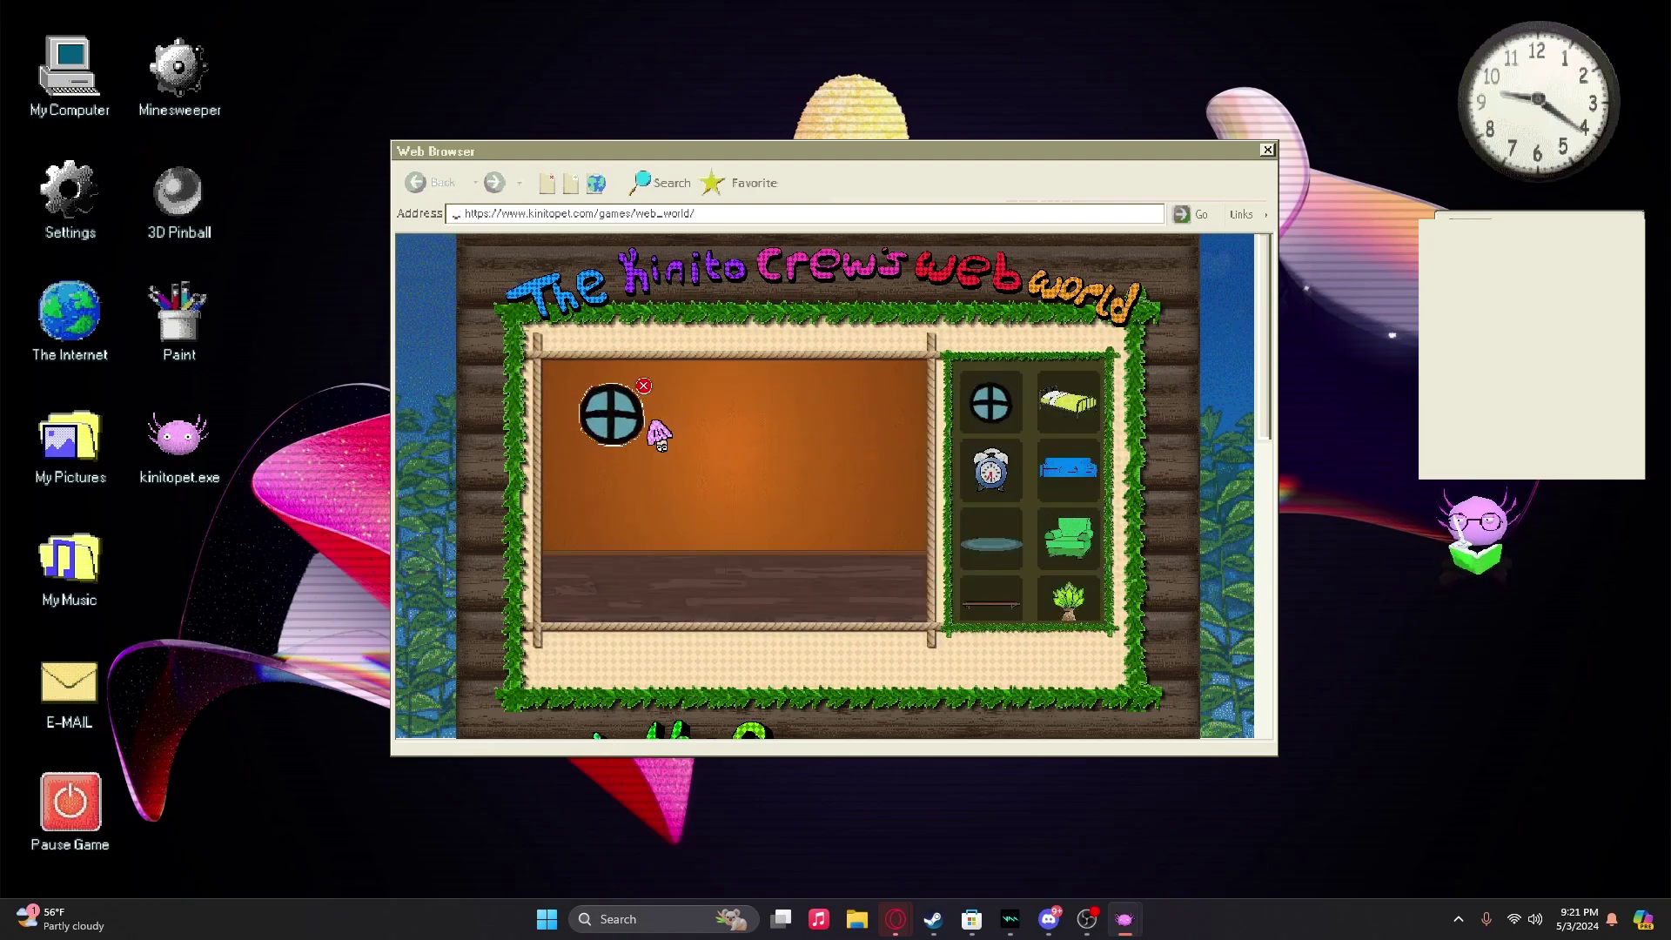
scroll(1018, 451, down, 1)
scroll(1018, 451, down, 2)
mouse_move(1066, 450)
mouse_down()
mouse_move(854, 563)
mouse_move(868, 555)
mouse_up()
scroll(1031, 522, down, 3)
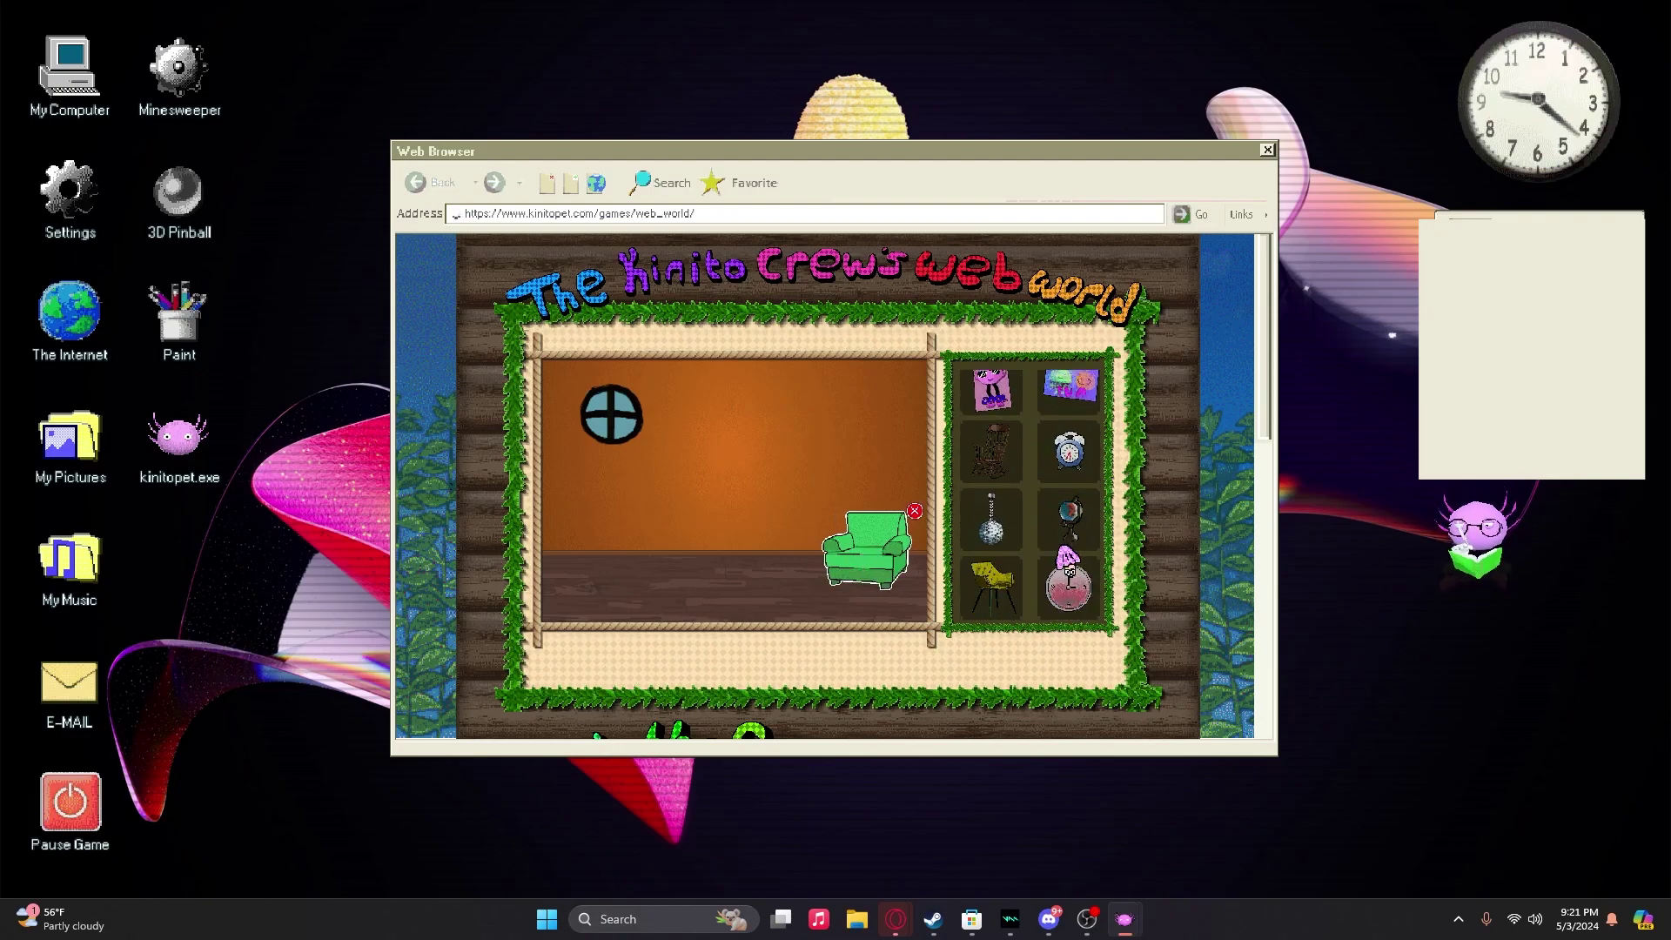
scroll(1067, 575, down, 1)
scroll(1032, 613, up, 1)
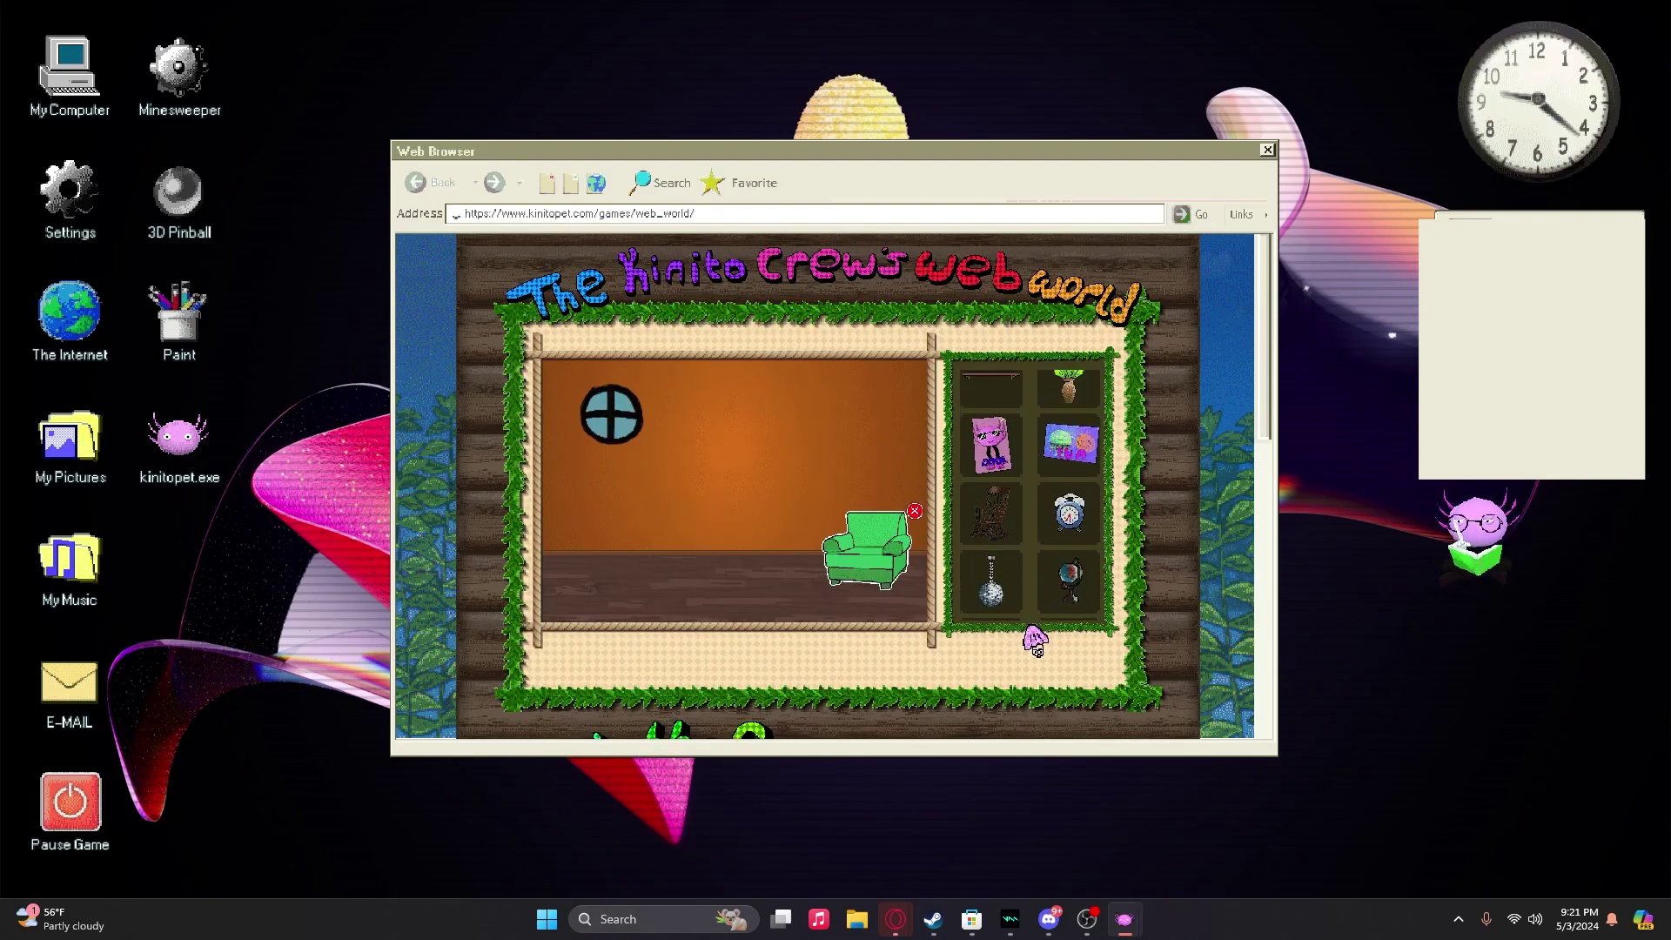
scroll(1025, 595, up, 2)
mouse_move(999, 587)
mouse_down()
mouse_move(680, 581)
mouse_move(611, 561)
mouse_up()
scroll(1097, 525, down, 3)
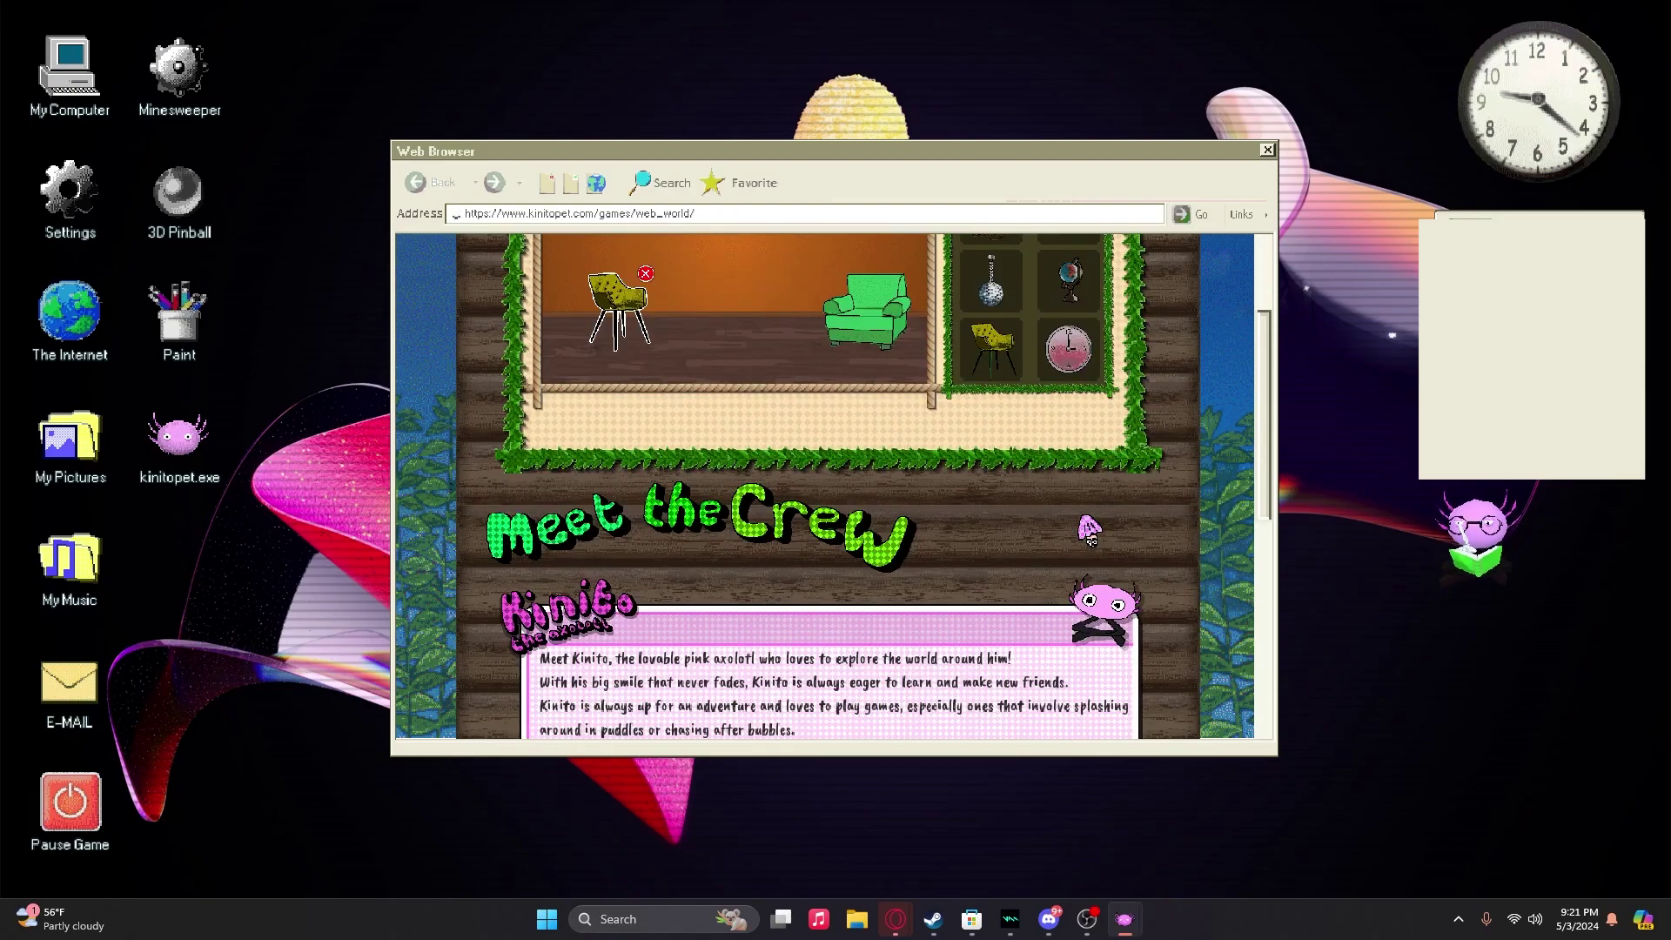
scroll(1097, 524, up, 2)
scroll(1070, 528, up, 2)
scroll(1044, 529, down, 2)
scroll(1083, 575, up, 3)
scroll(1064, 451, up, 2)
scroll(1063, 450, up, 2)
scroll(1064, 449, down, 1)
scroll(1068, 476, up, 2)
scroll(1068, 477, up, 1)
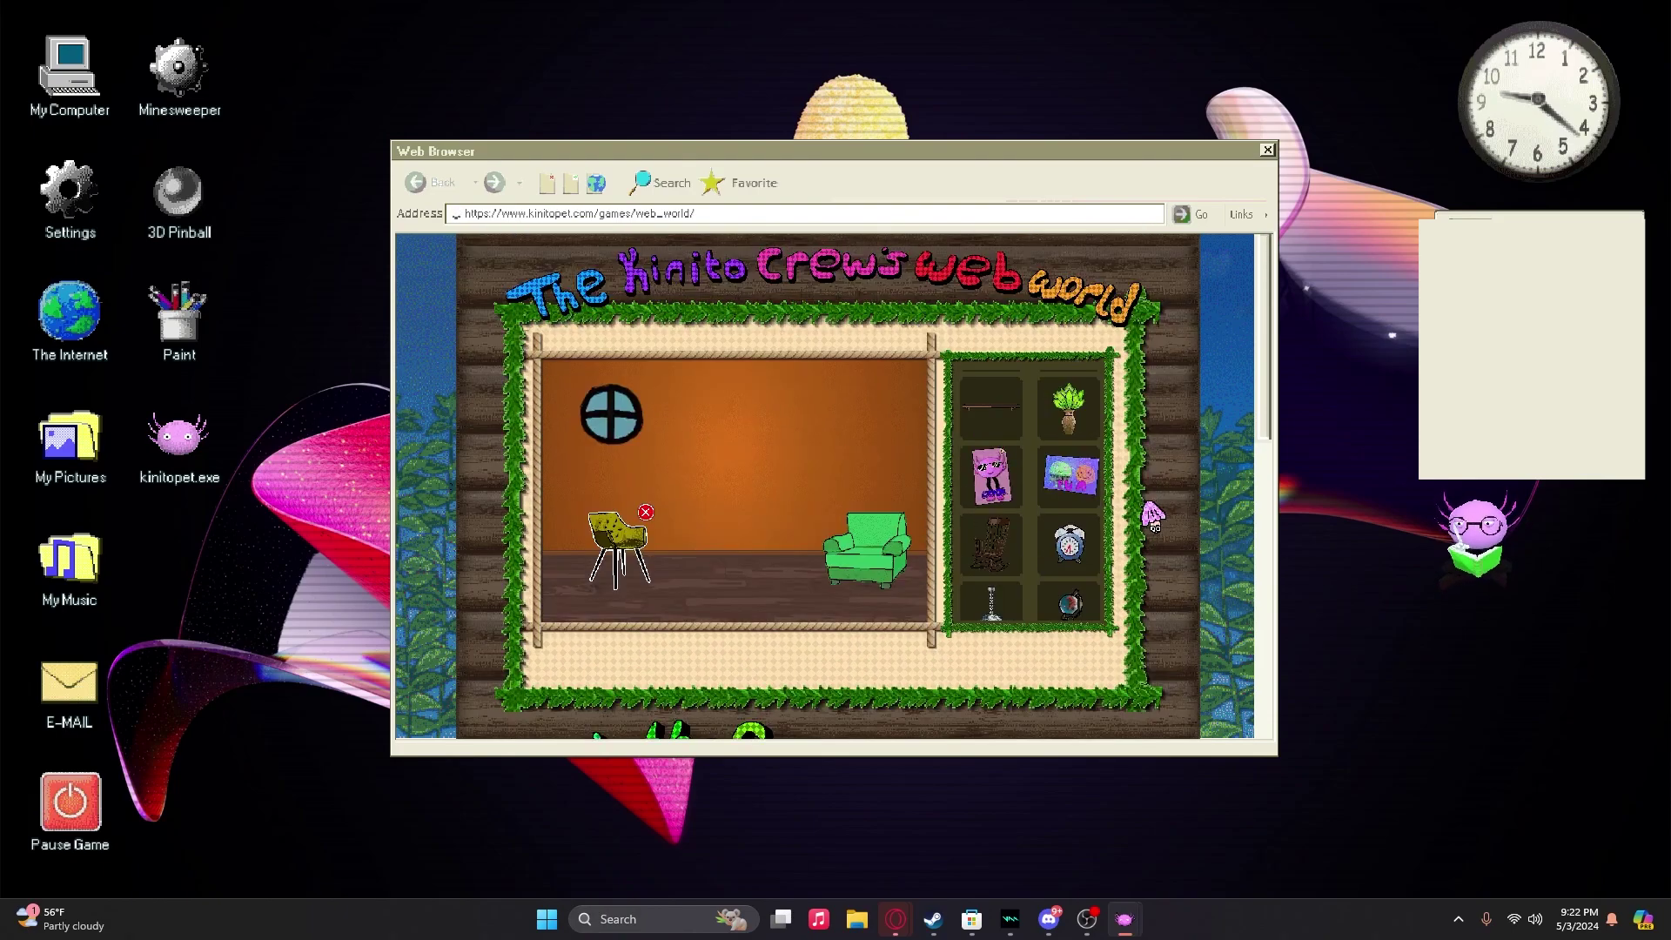
scroll(1072, 515, up, 2)
scroll(1073, 522, up, 2)
Step: Lay the round blue rug and rearrange the green armchair and yellow chair
drag(995, 503, 746, 595)
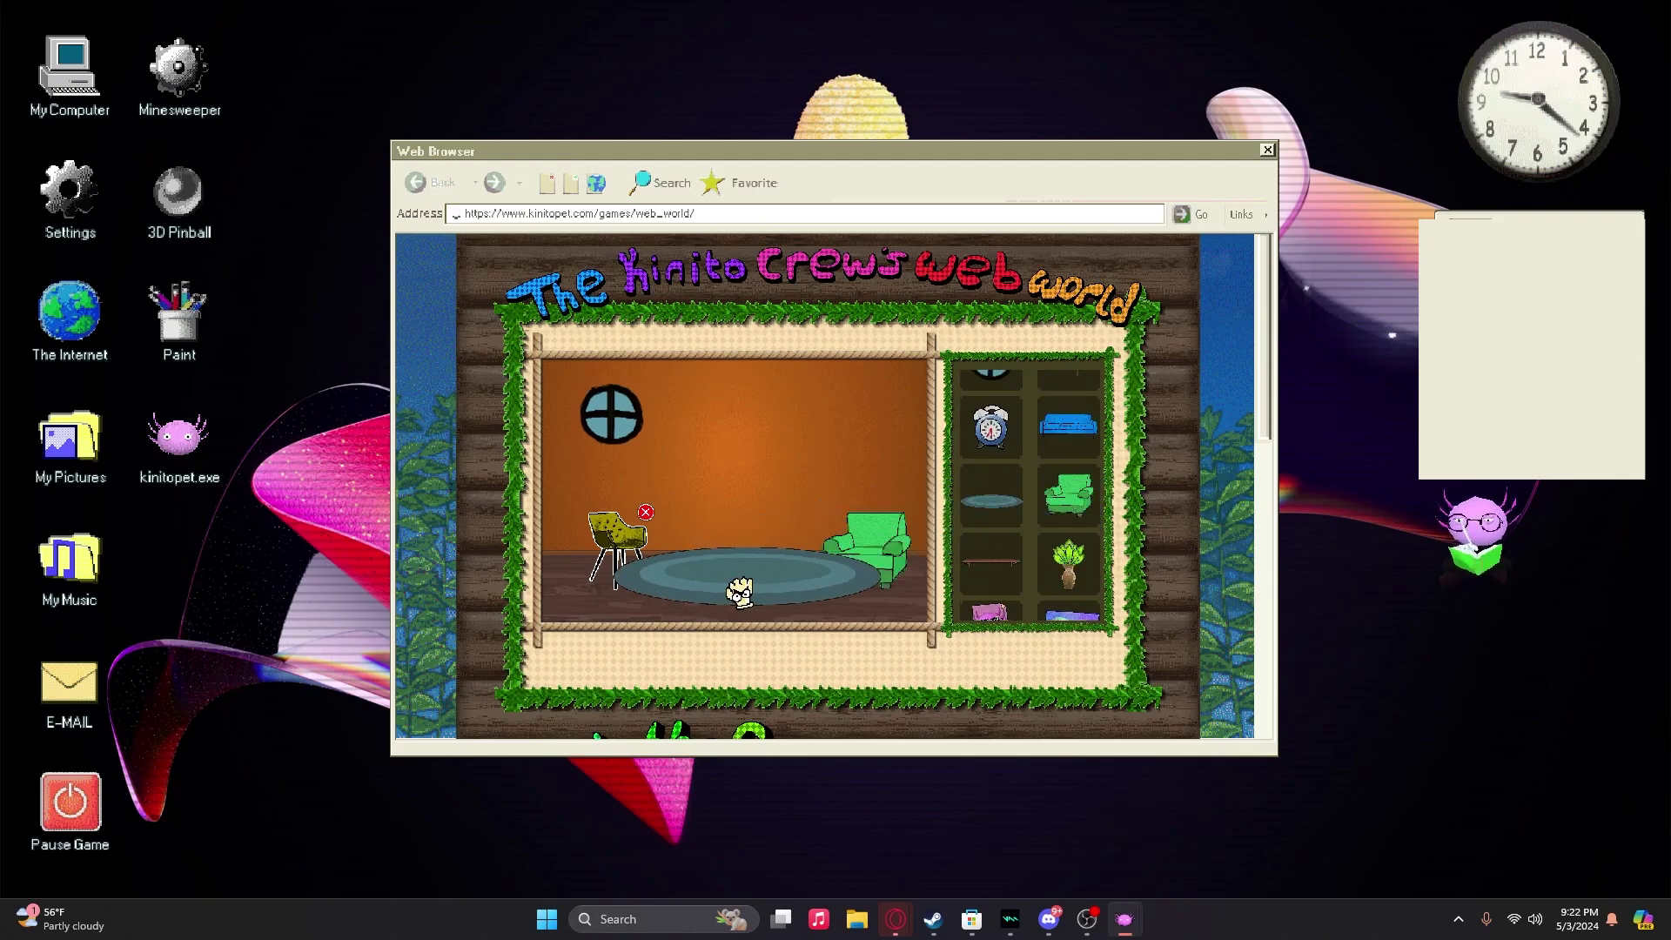
drag(898, 536, 930, 532)
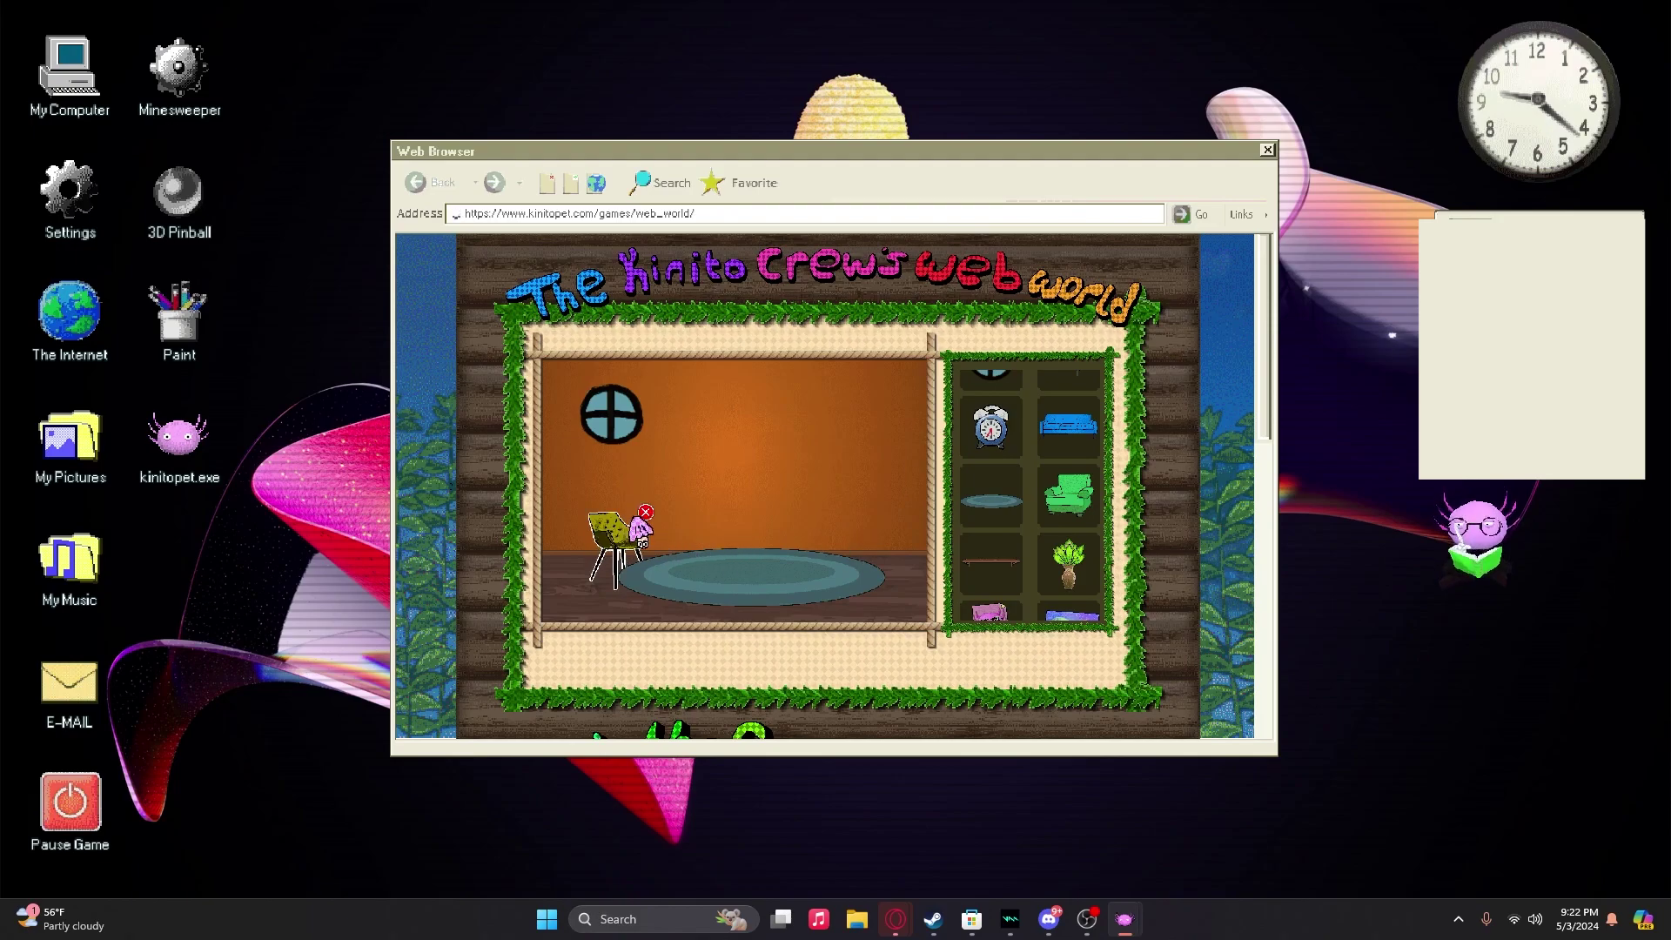
drag(644, 525, 937, 529)
drag(1072, 494, 873, 565)
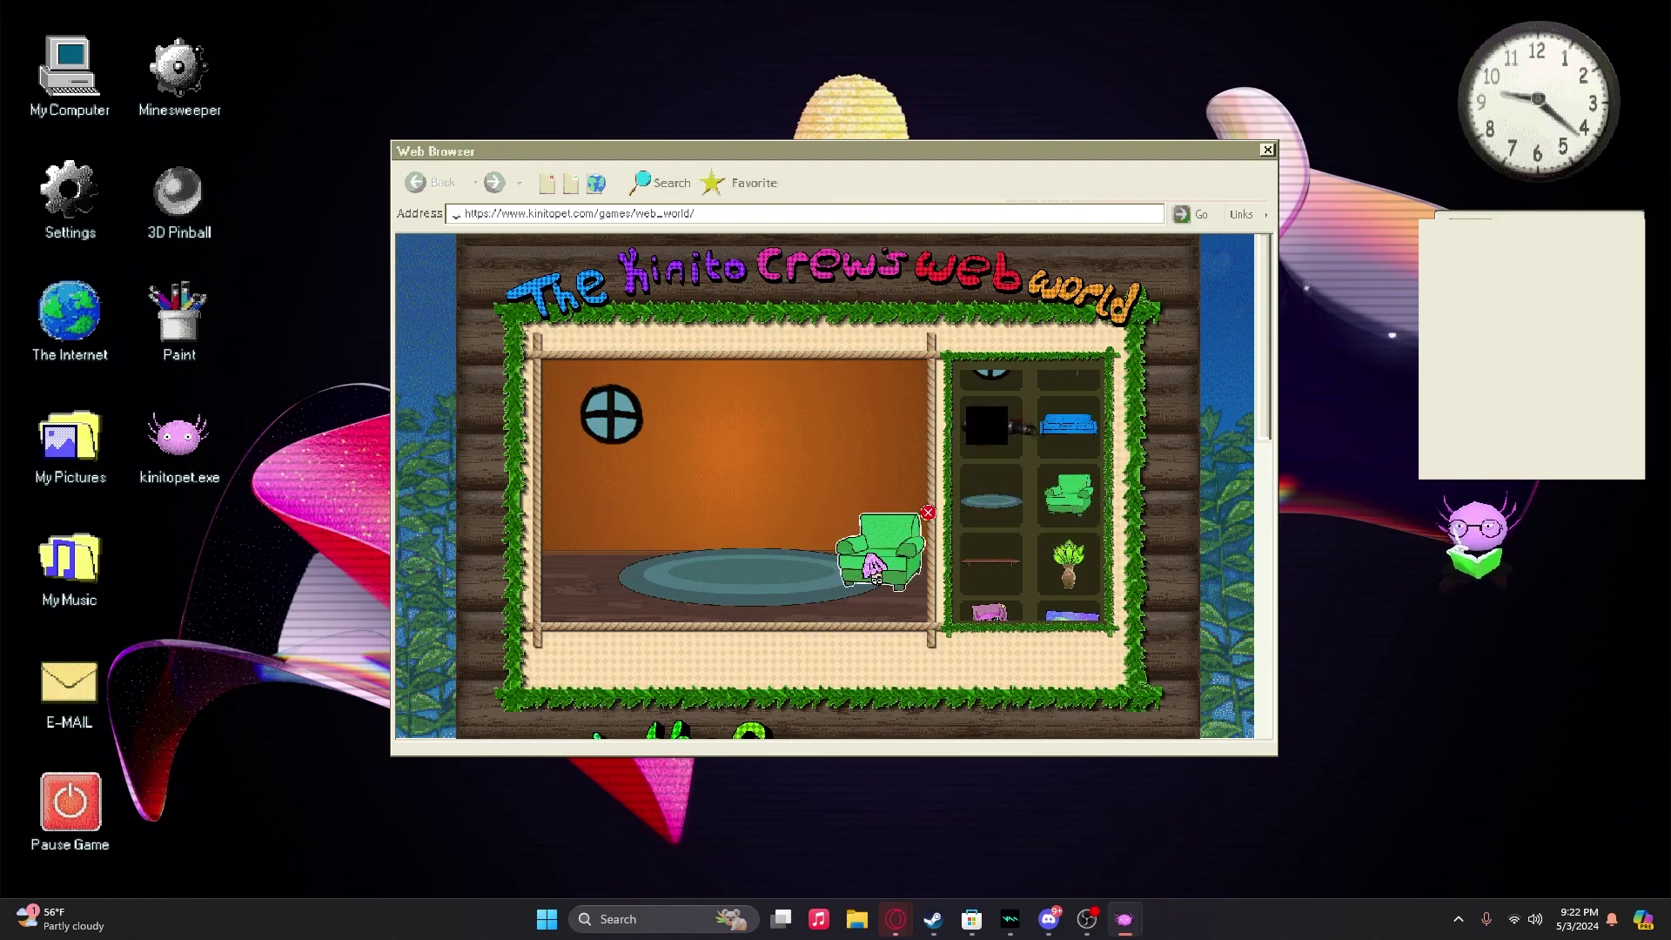
scroll(1011, 562, down, 3)
scroll(1011, 549, down, 2)
scroll(1015, 529, down, 1)
drag(992, 522, 638, 483)
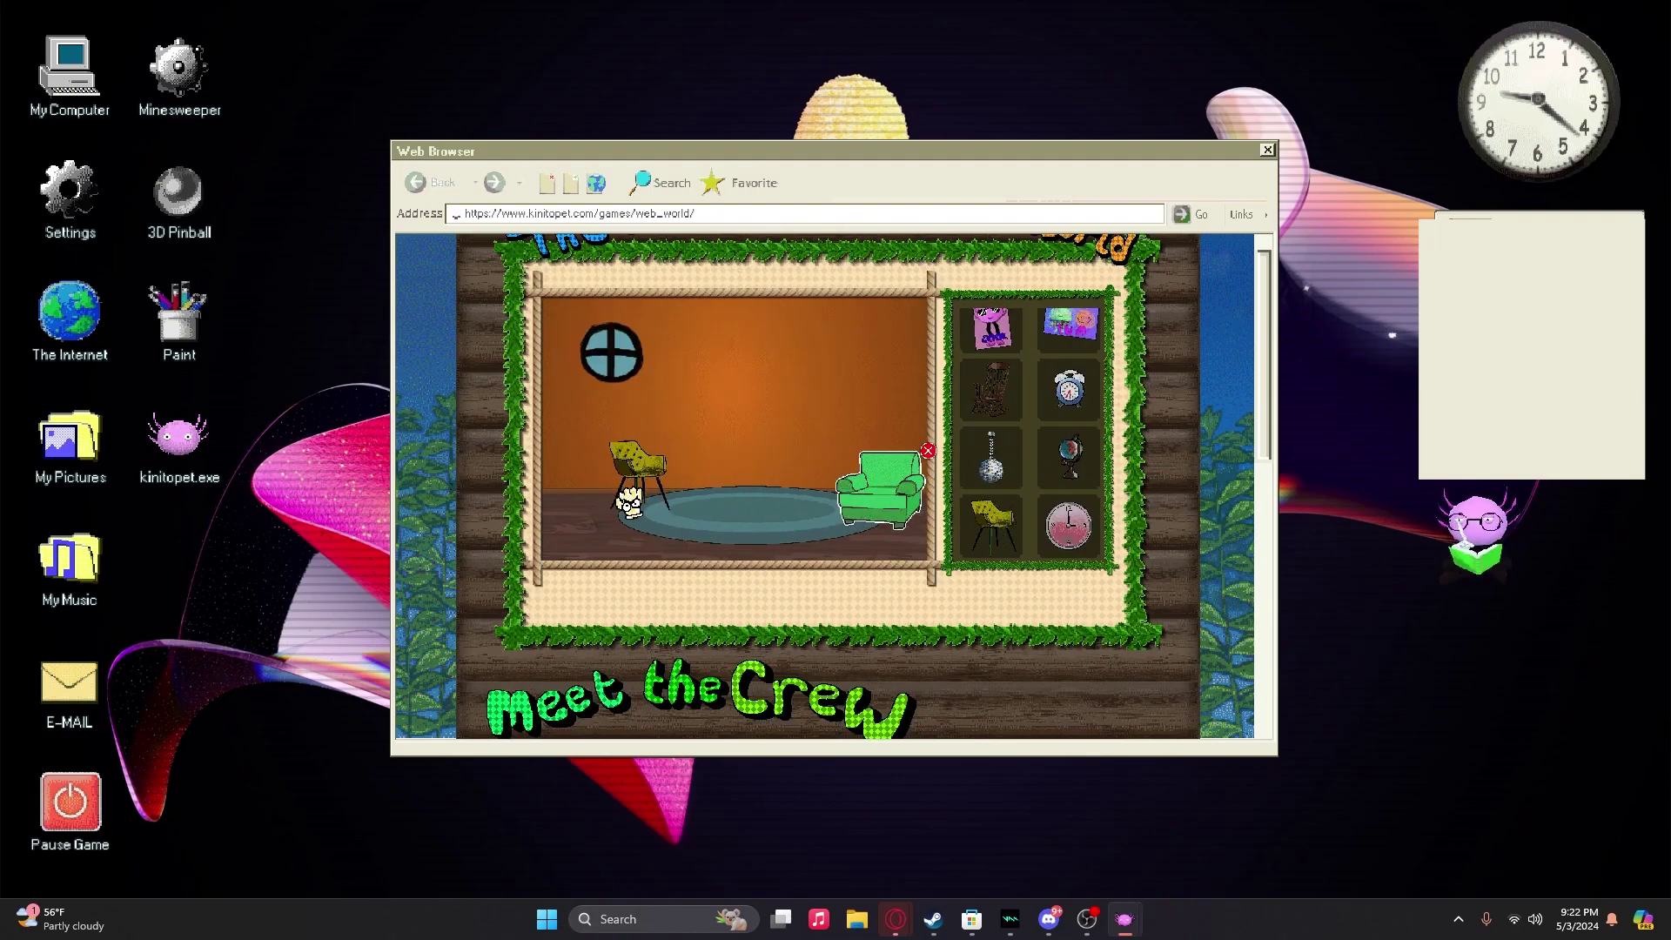
scroll(928, 569, up, 1)
scroll(1032, 626, up, 2)
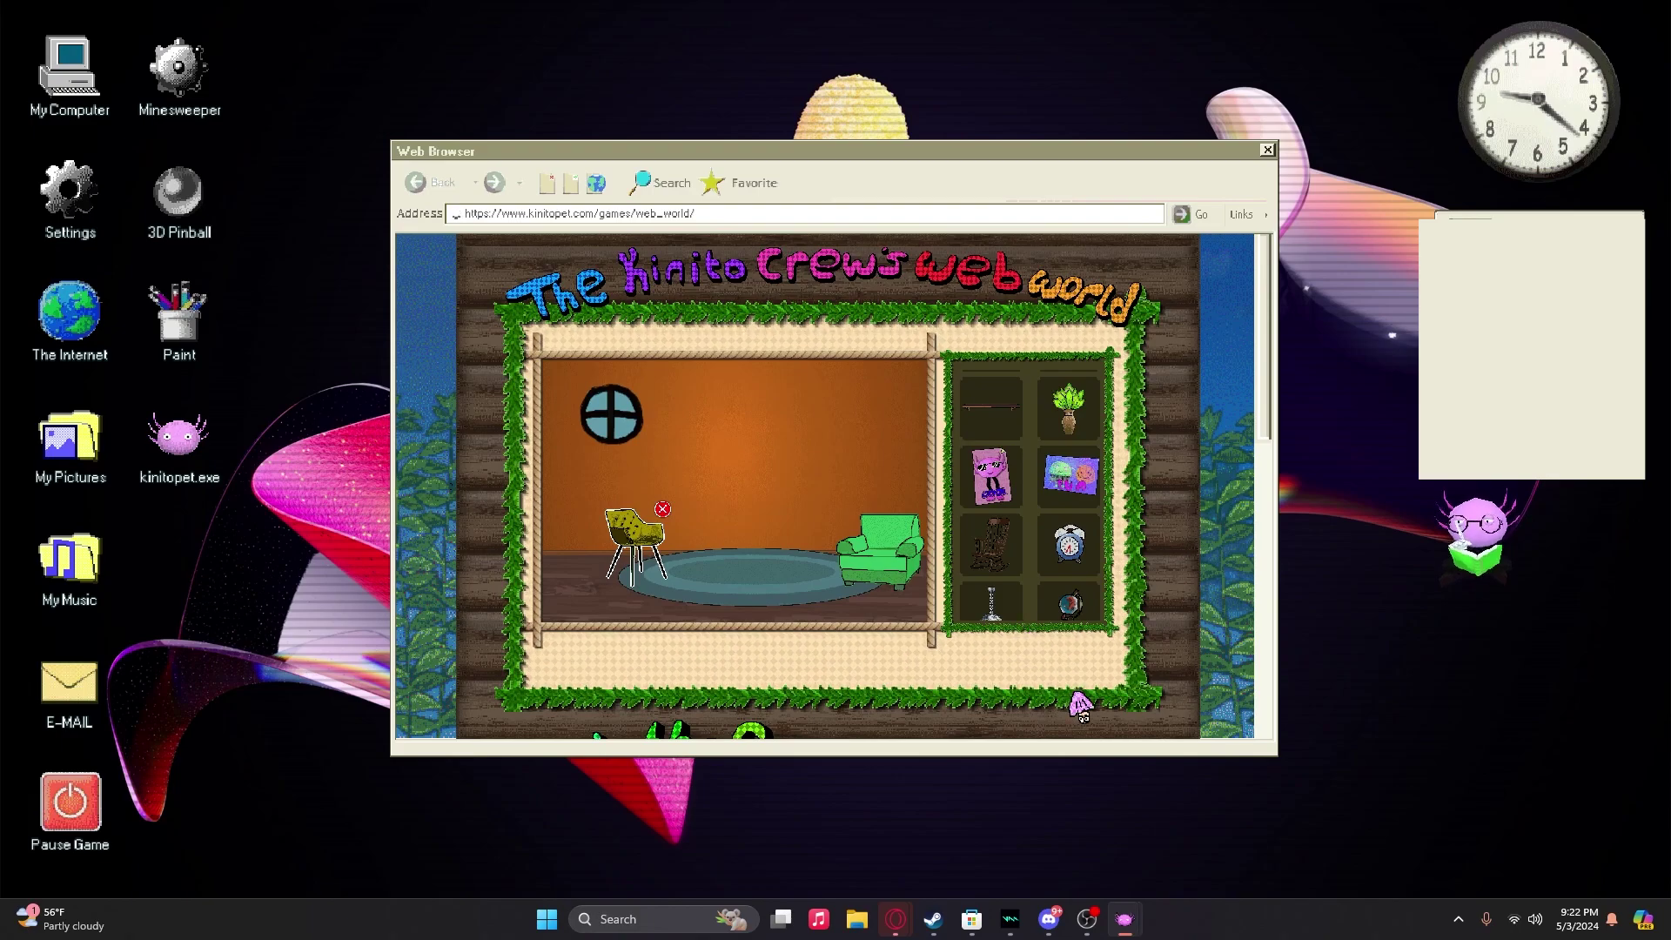
scroll(1074, 572, up, 2)
scroll(1074, 572, up, 2)
scroll(1078, 562, up, 2)
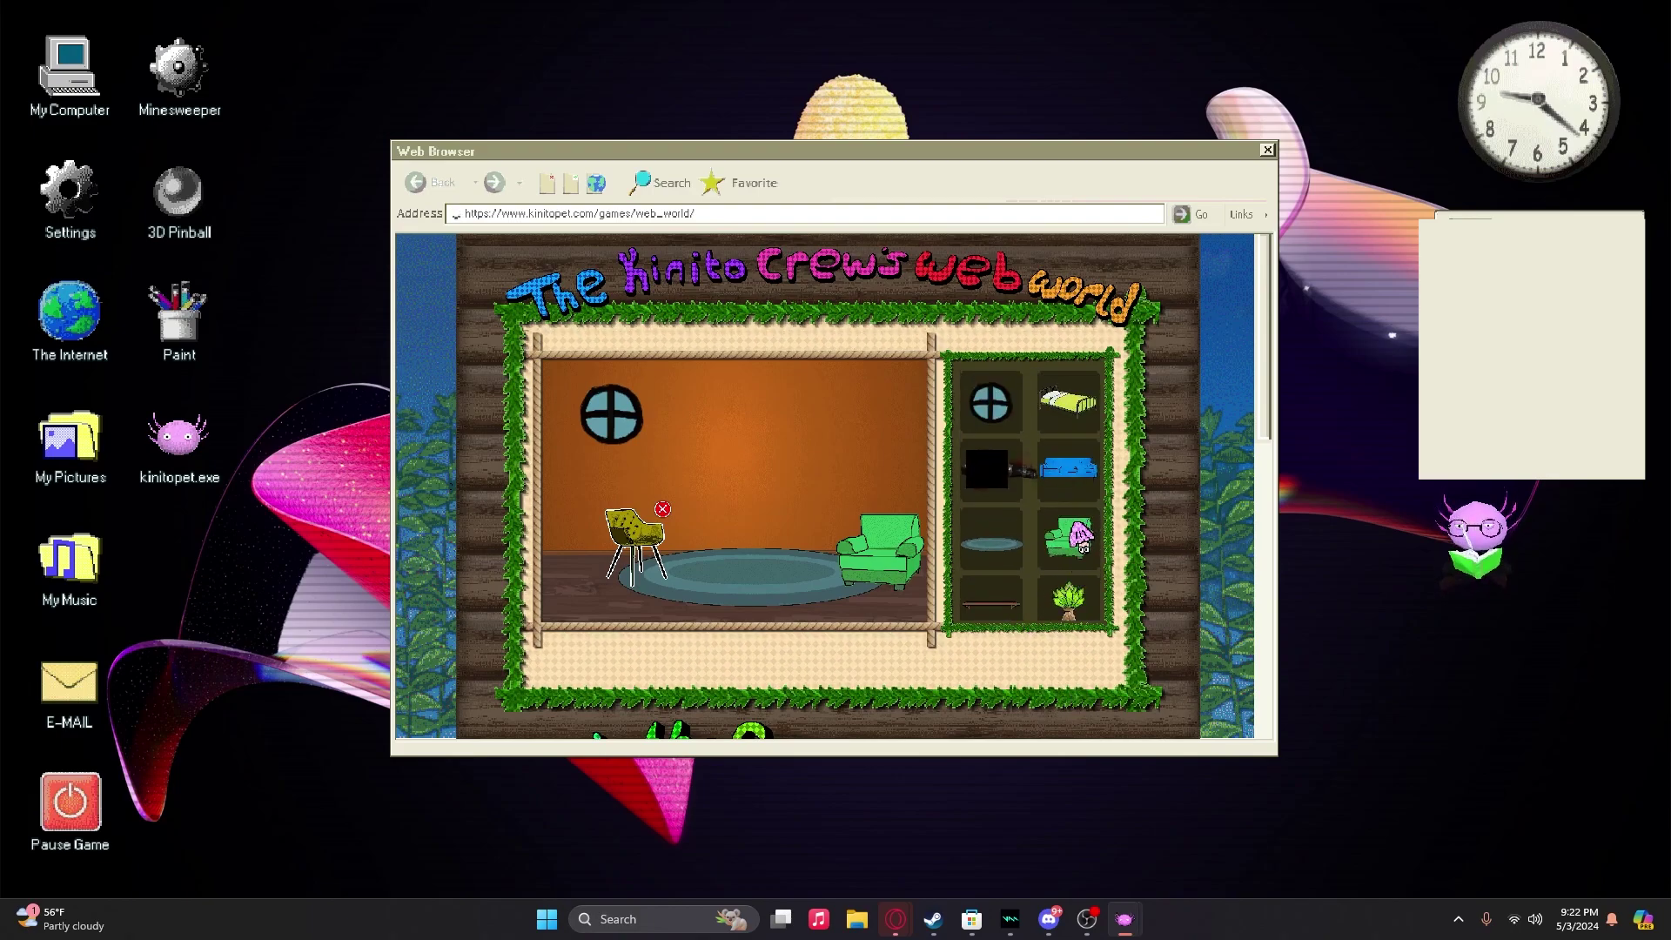
Step: Add the blue sofa, coffee table and potted plant, adjusting the chairs around them
drag(1082, 473, 851, 547)
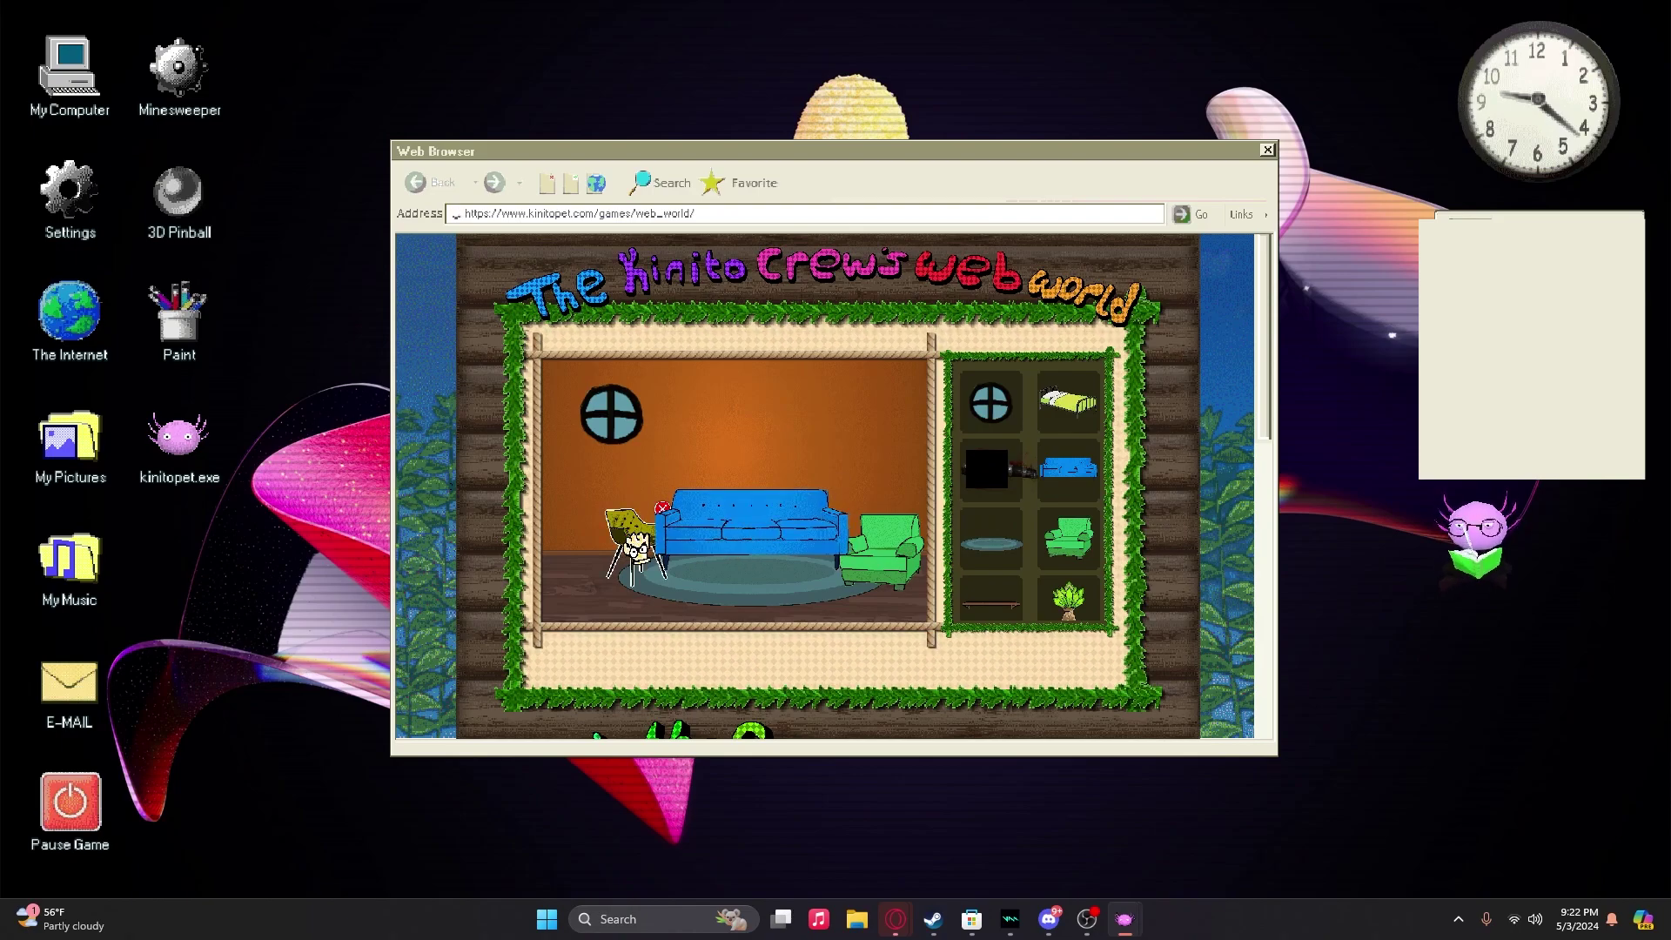
drag(638, 548, 620, 556)
drag(878, 566, 910, 565)
drag(790, 554, 768, 552)
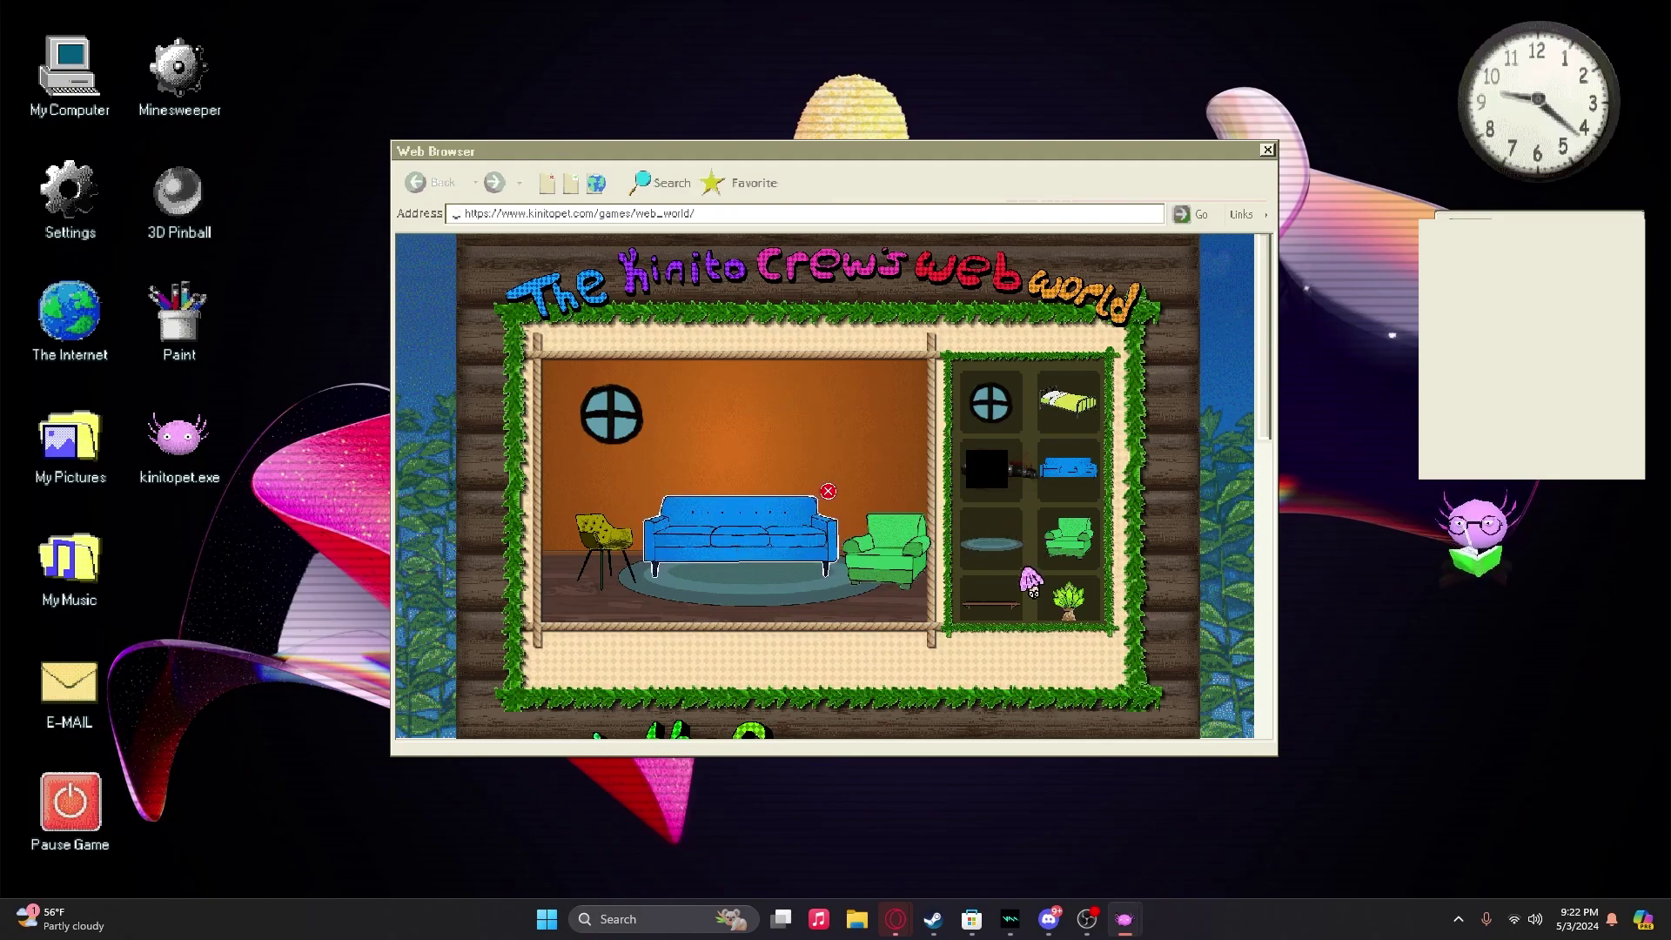
drag(995, 602, 738, 594)
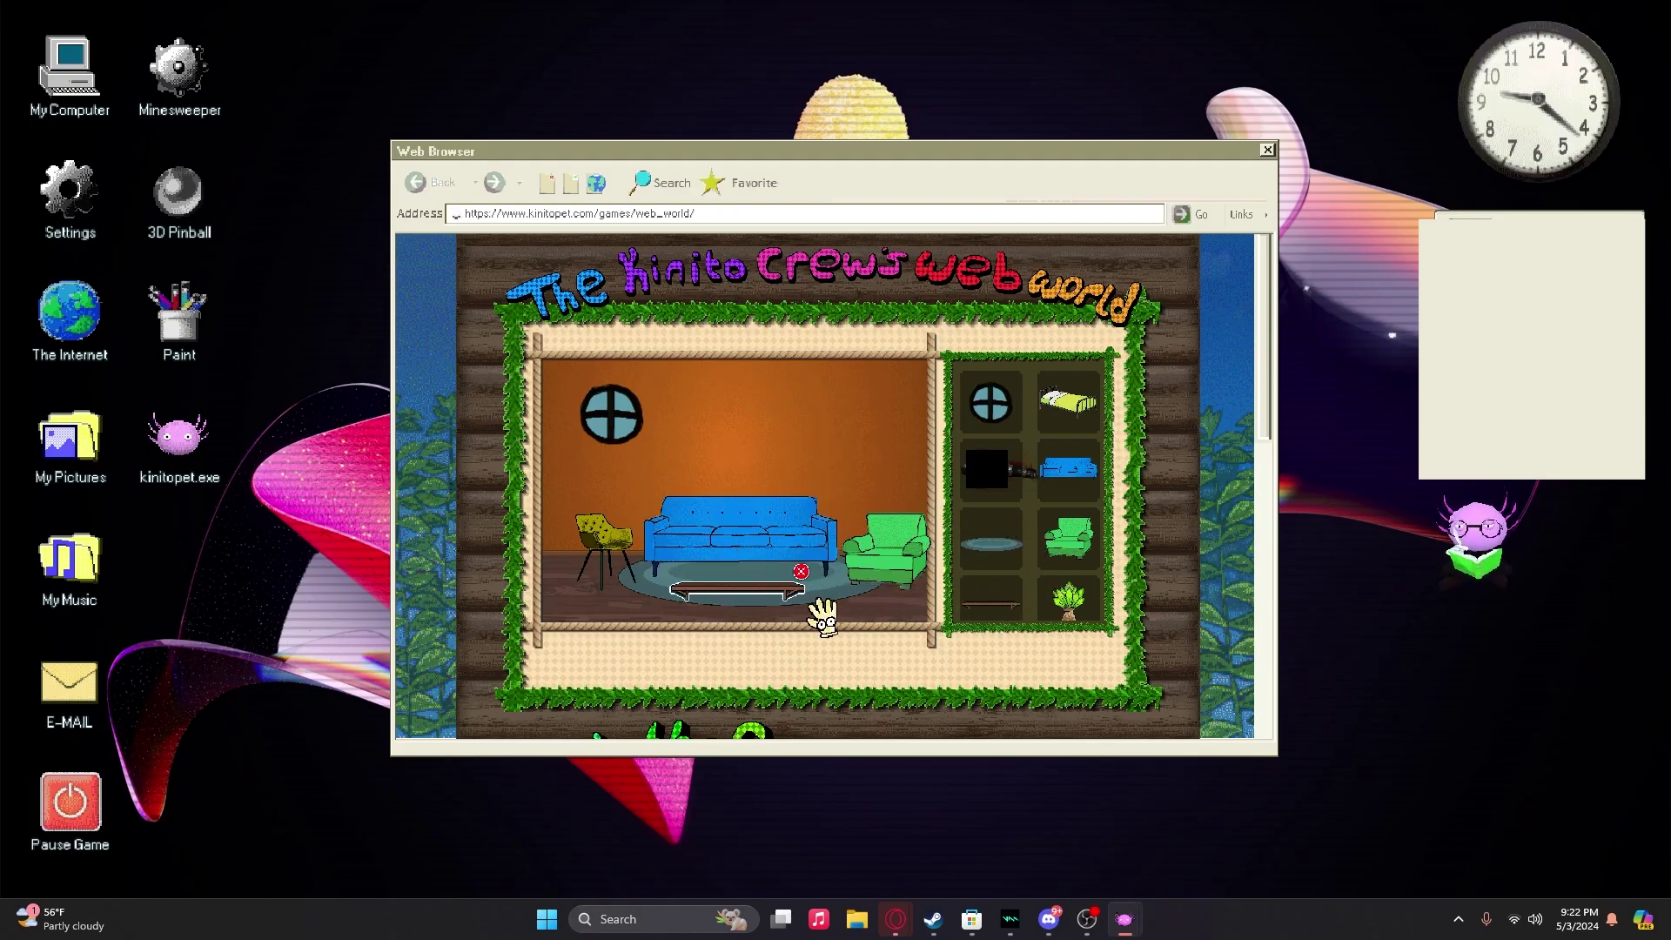
drag(1073, 608, 779, 549)
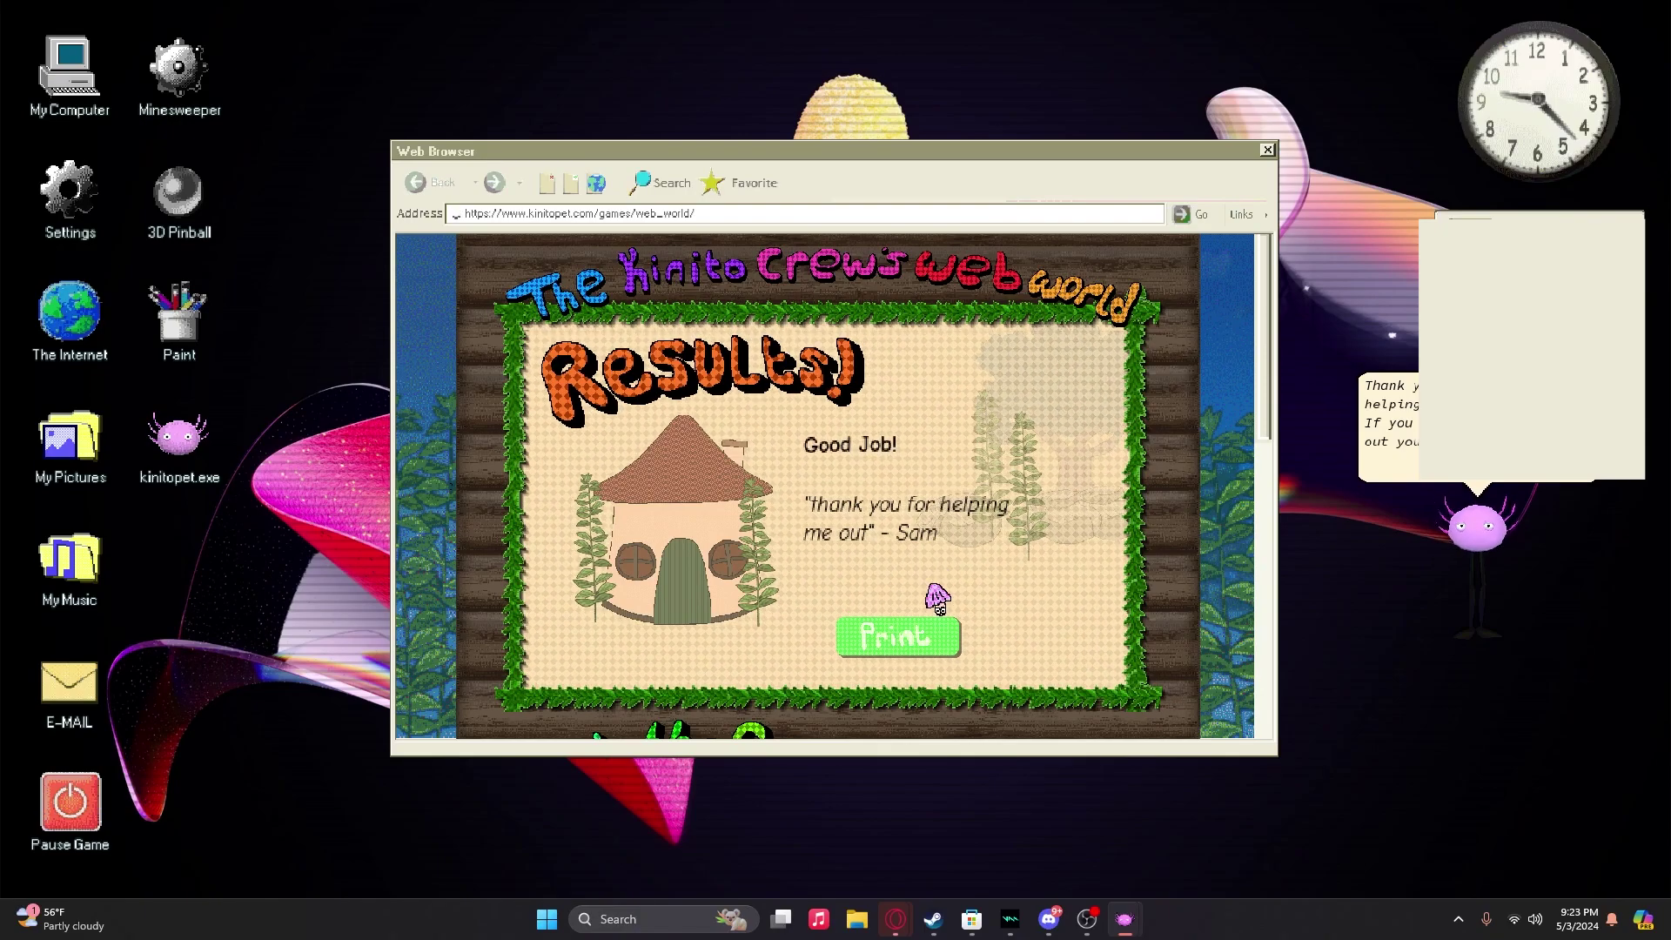
Step: Print Sam's results and continue to the crew profiles page
click(935, 645)
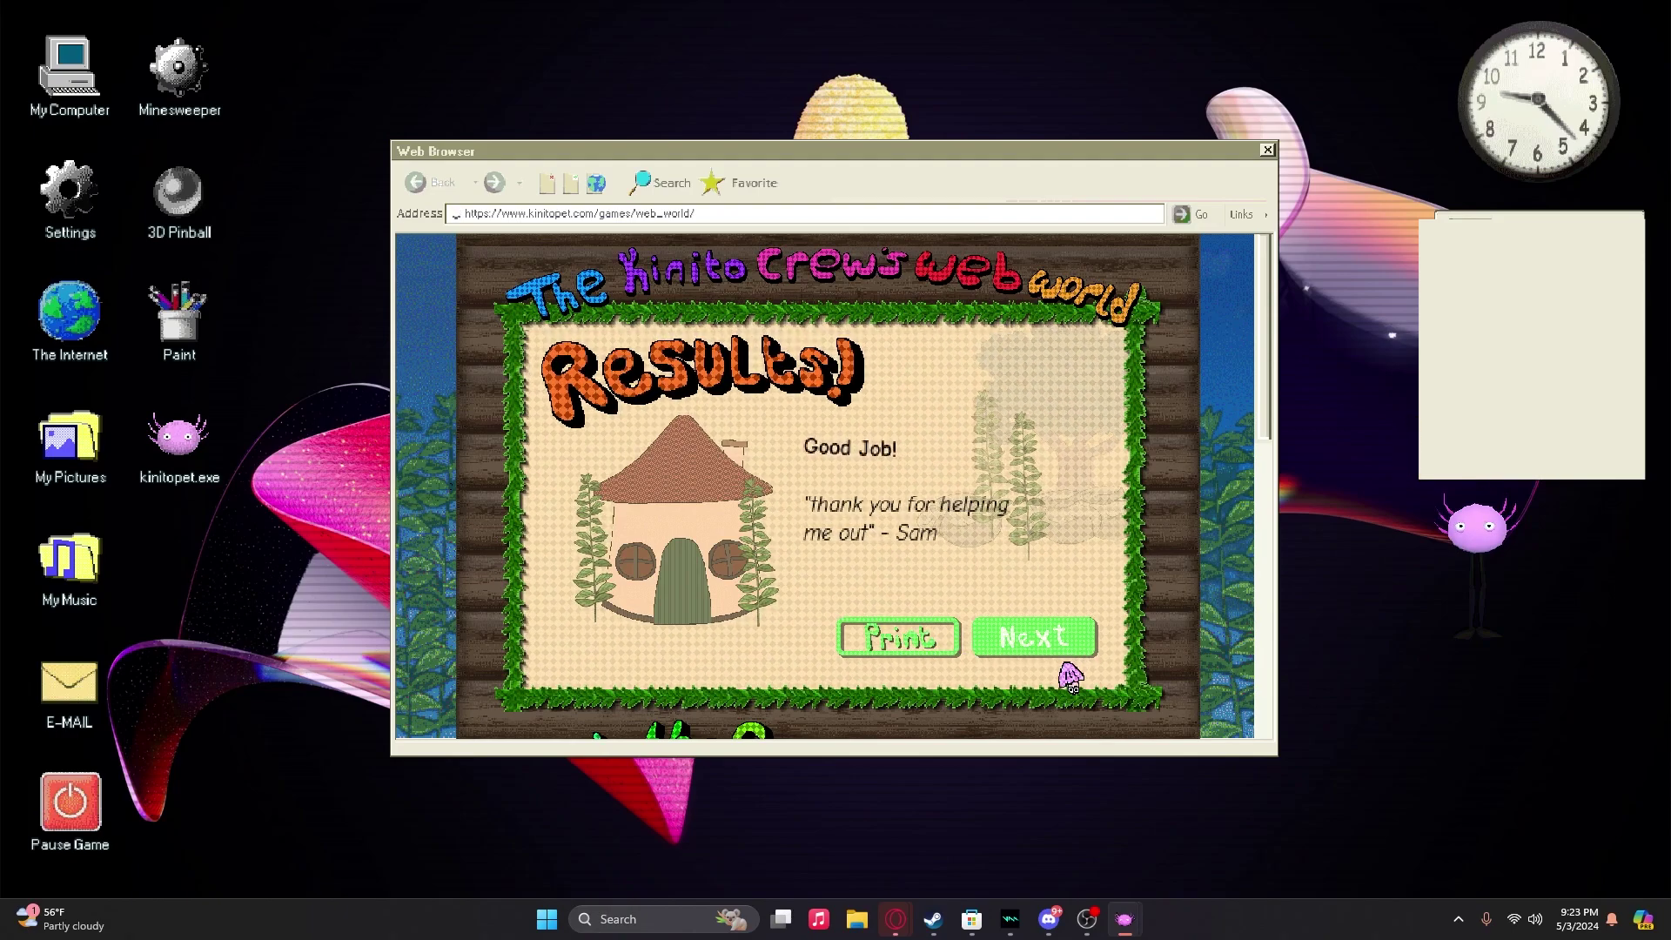
click(1035, 639)
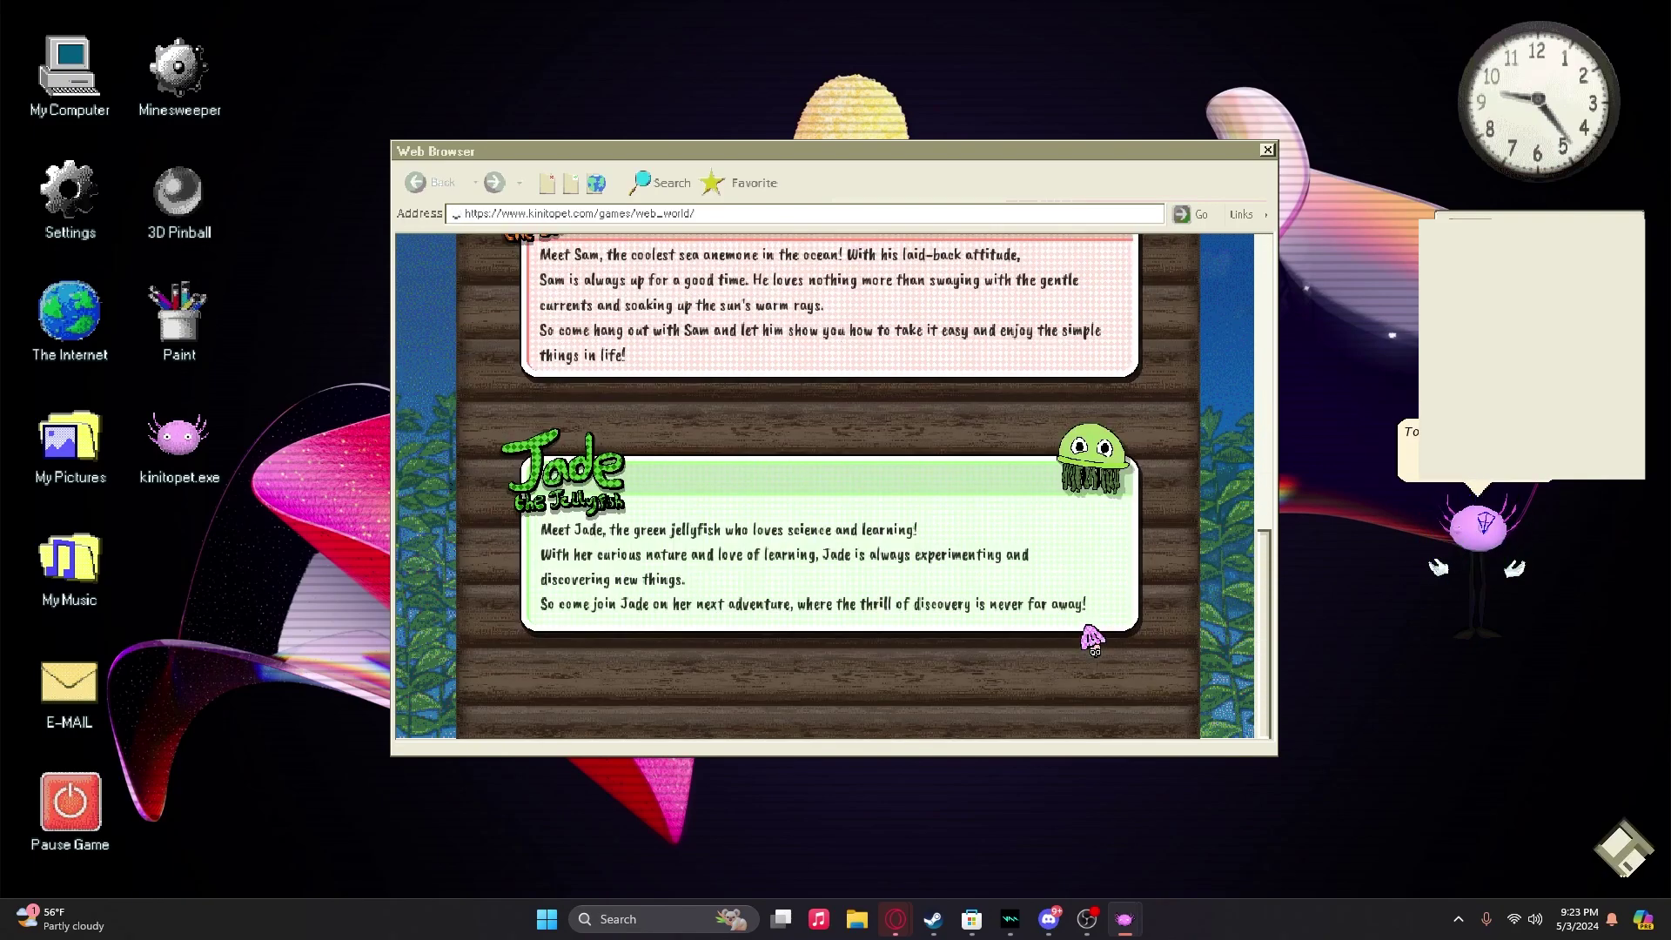
scroll(1092, 637, up, 5)
scroll(1092, 637, up, 5)
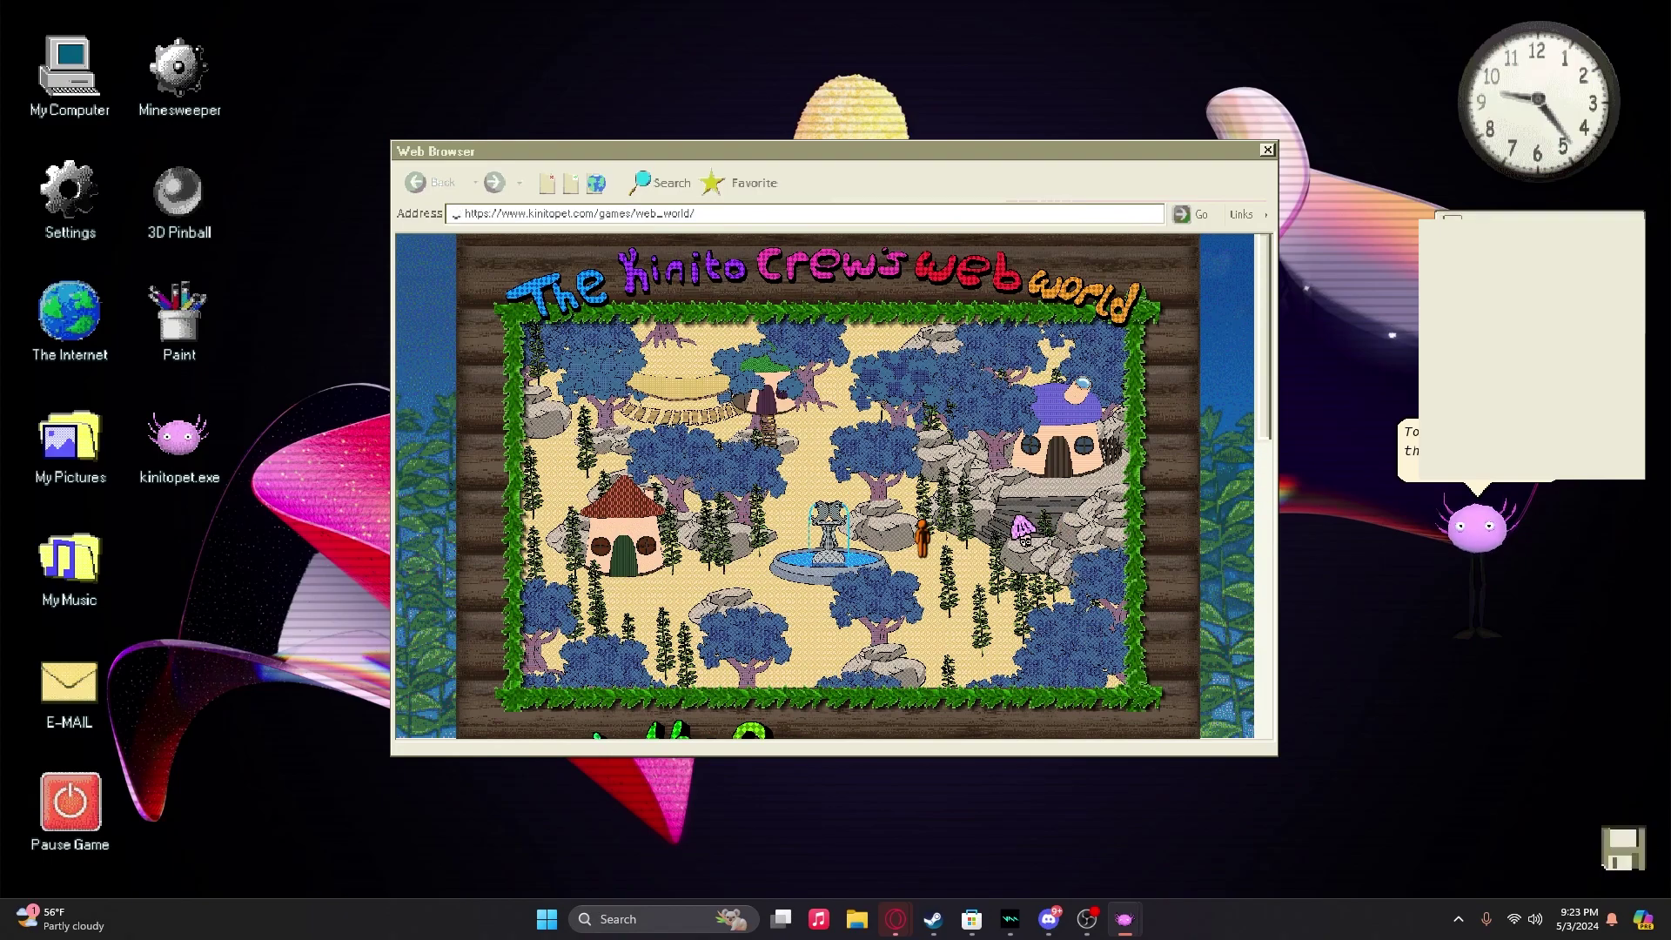
Step: Enter the purple house, complete the yellow car, then fit the bicycle's wheel and pedal crank
click(1024, 528)
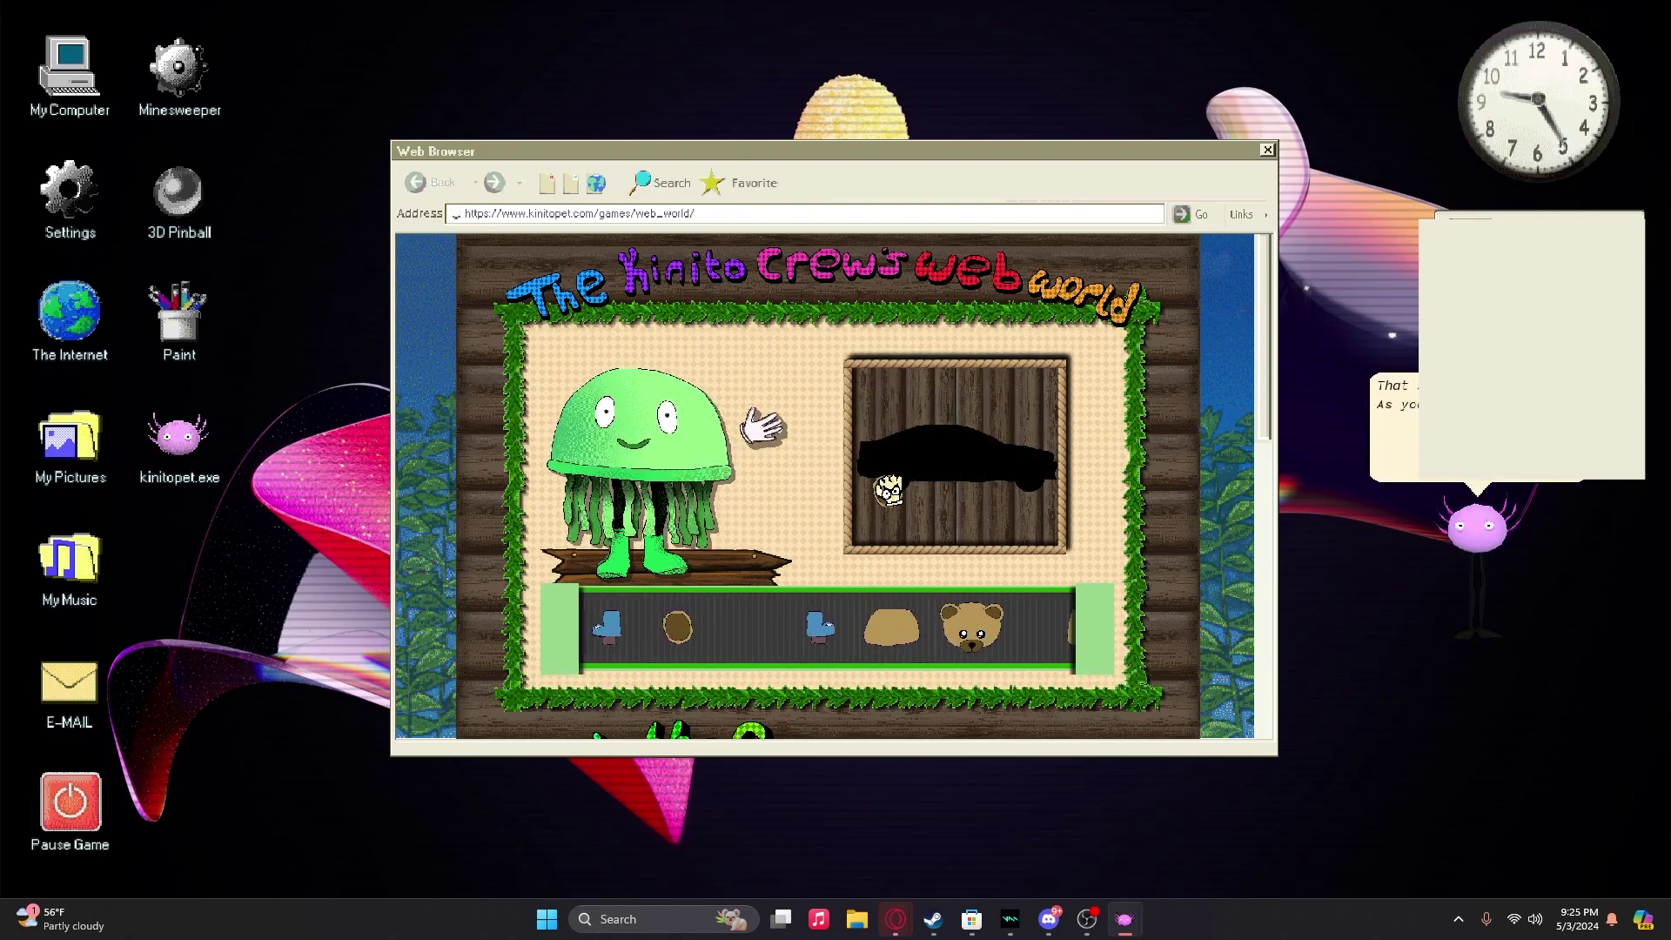
click(903, 490)
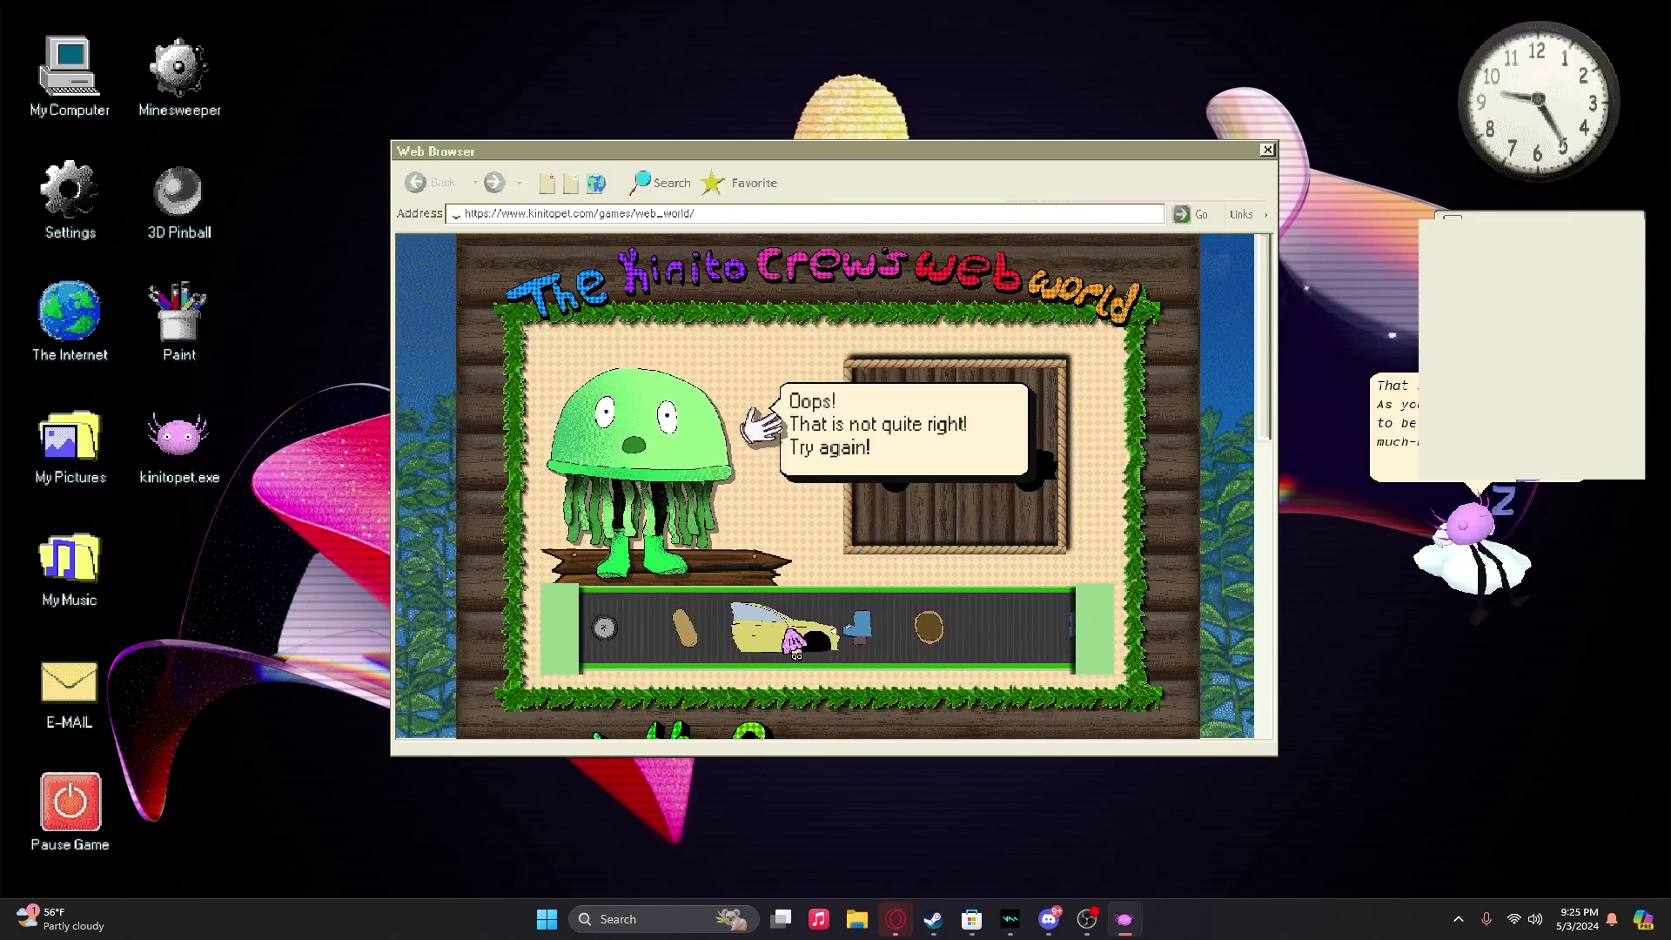
drag(816, 643, 1002, 450)
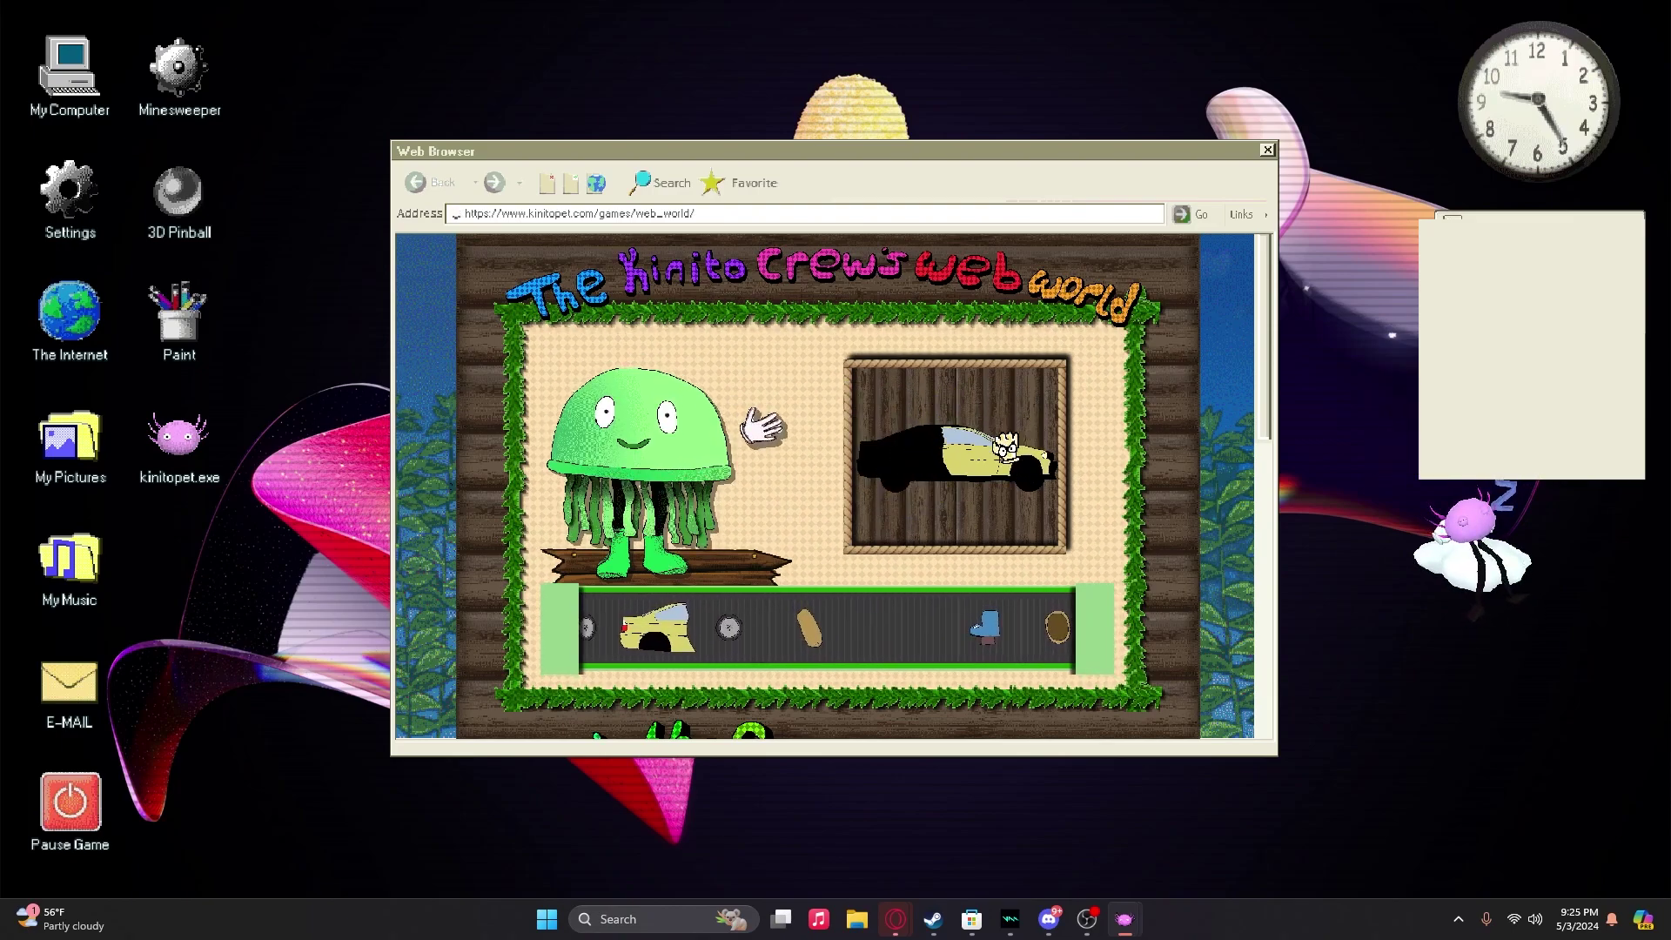
mouse_move(688, 630)
mouse_down()
mouse_move(900, 464)
mouse_move(896, 482)
mouse_up()
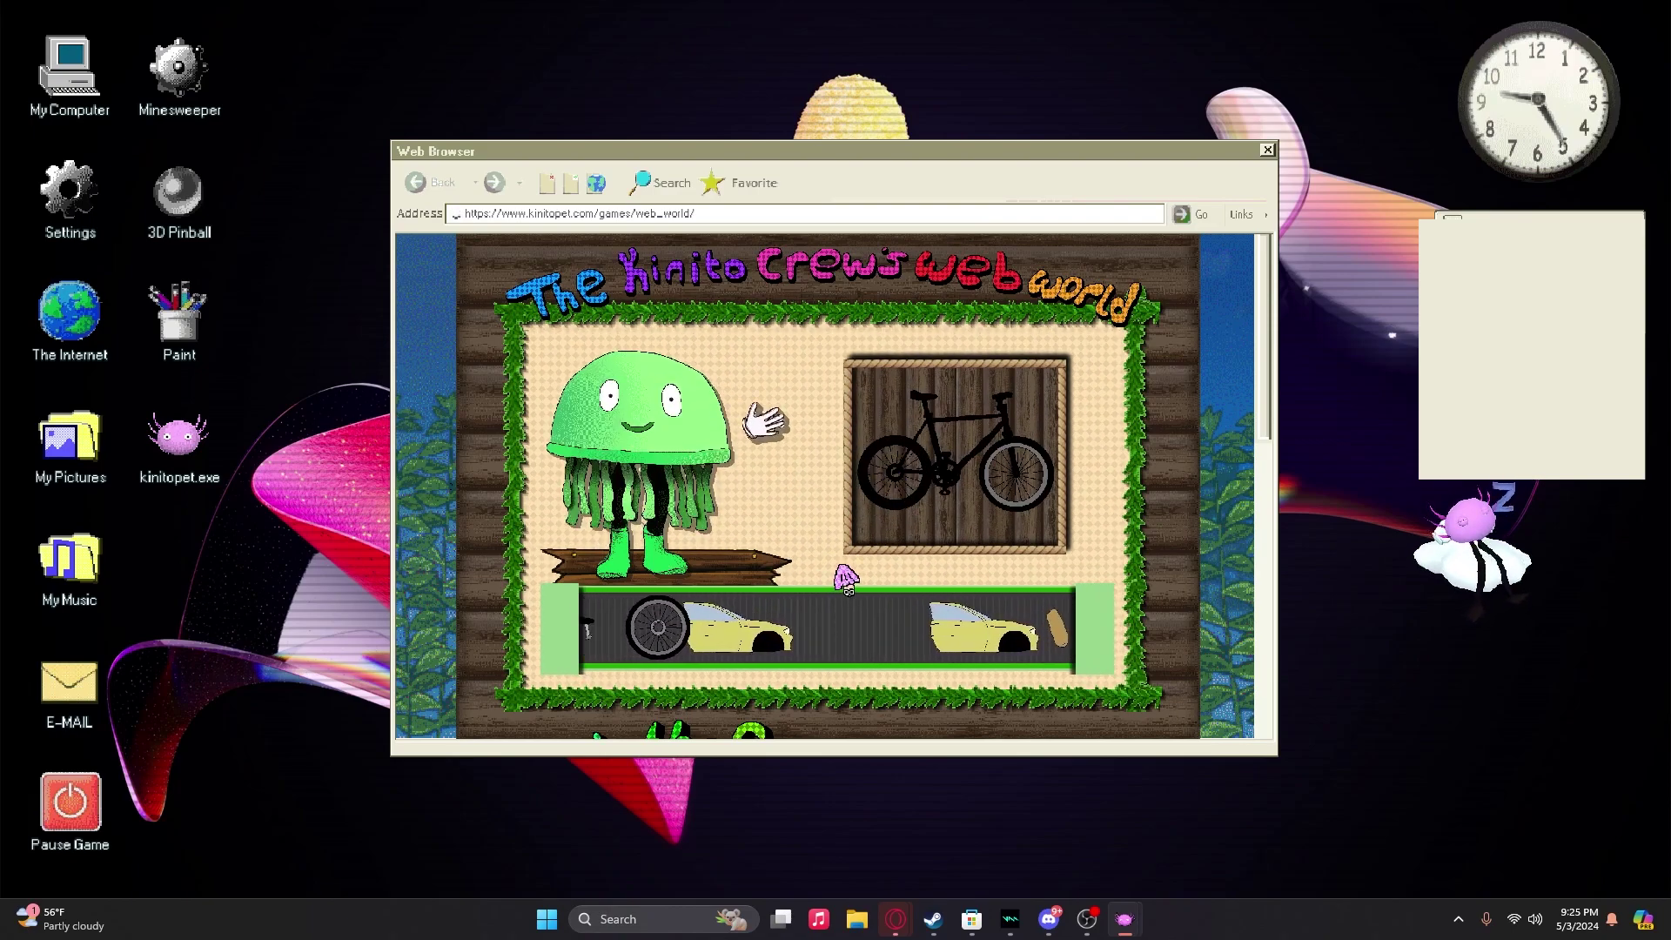
drag(717, 613, 901, 472)
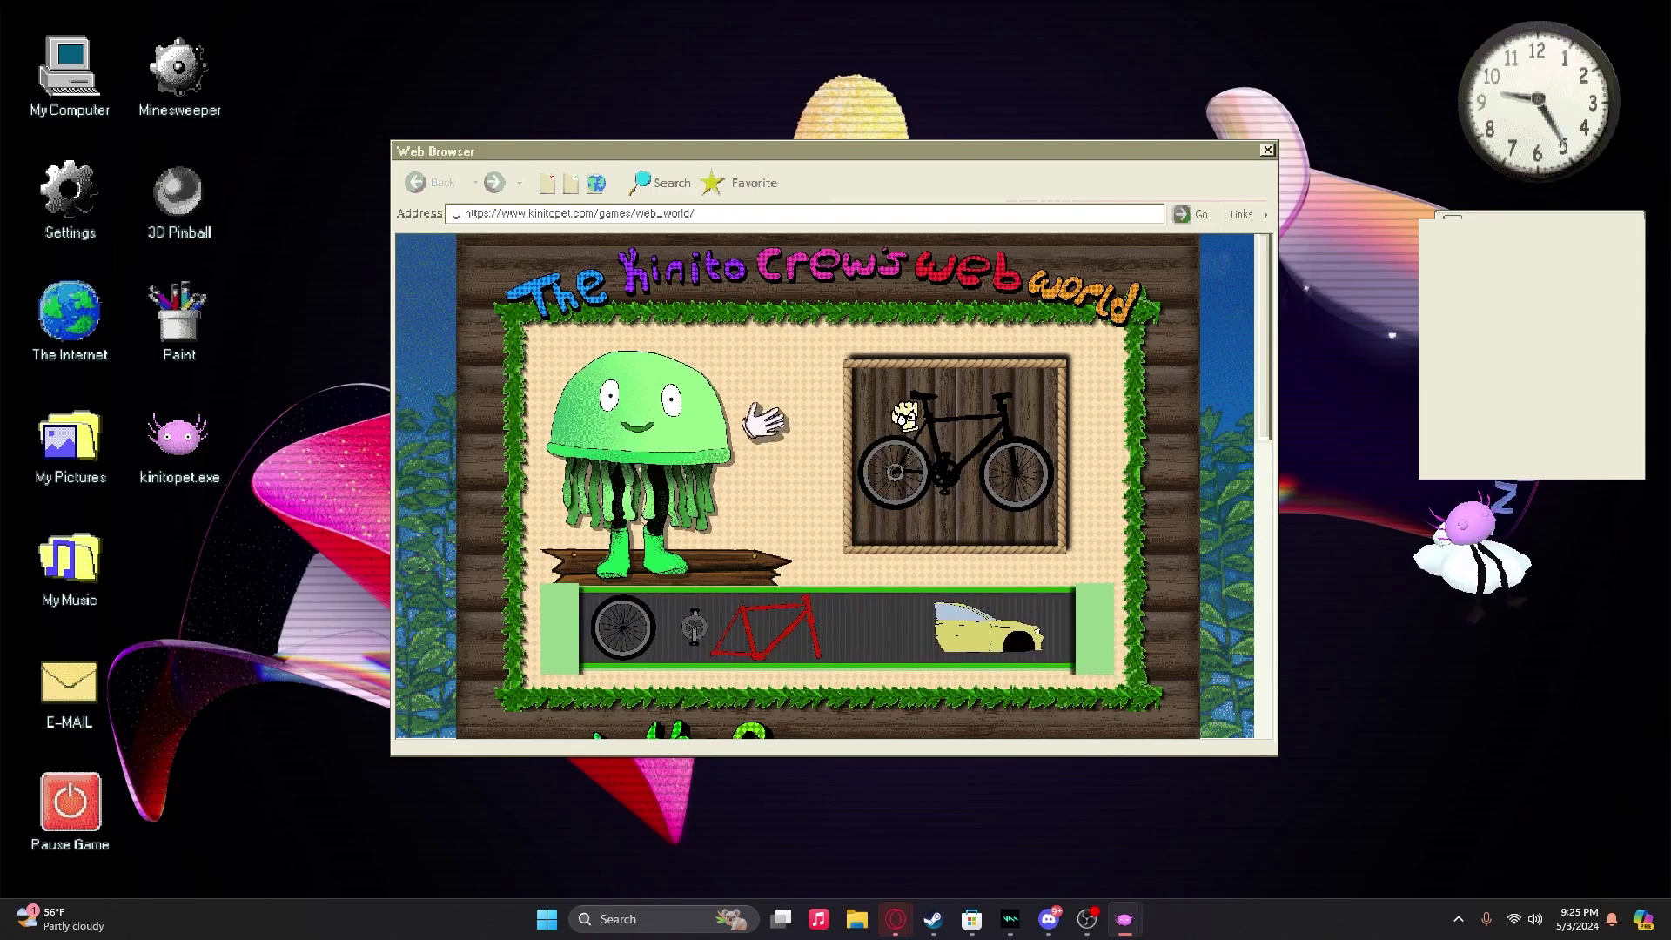
drag(724, 626, 946, 486)
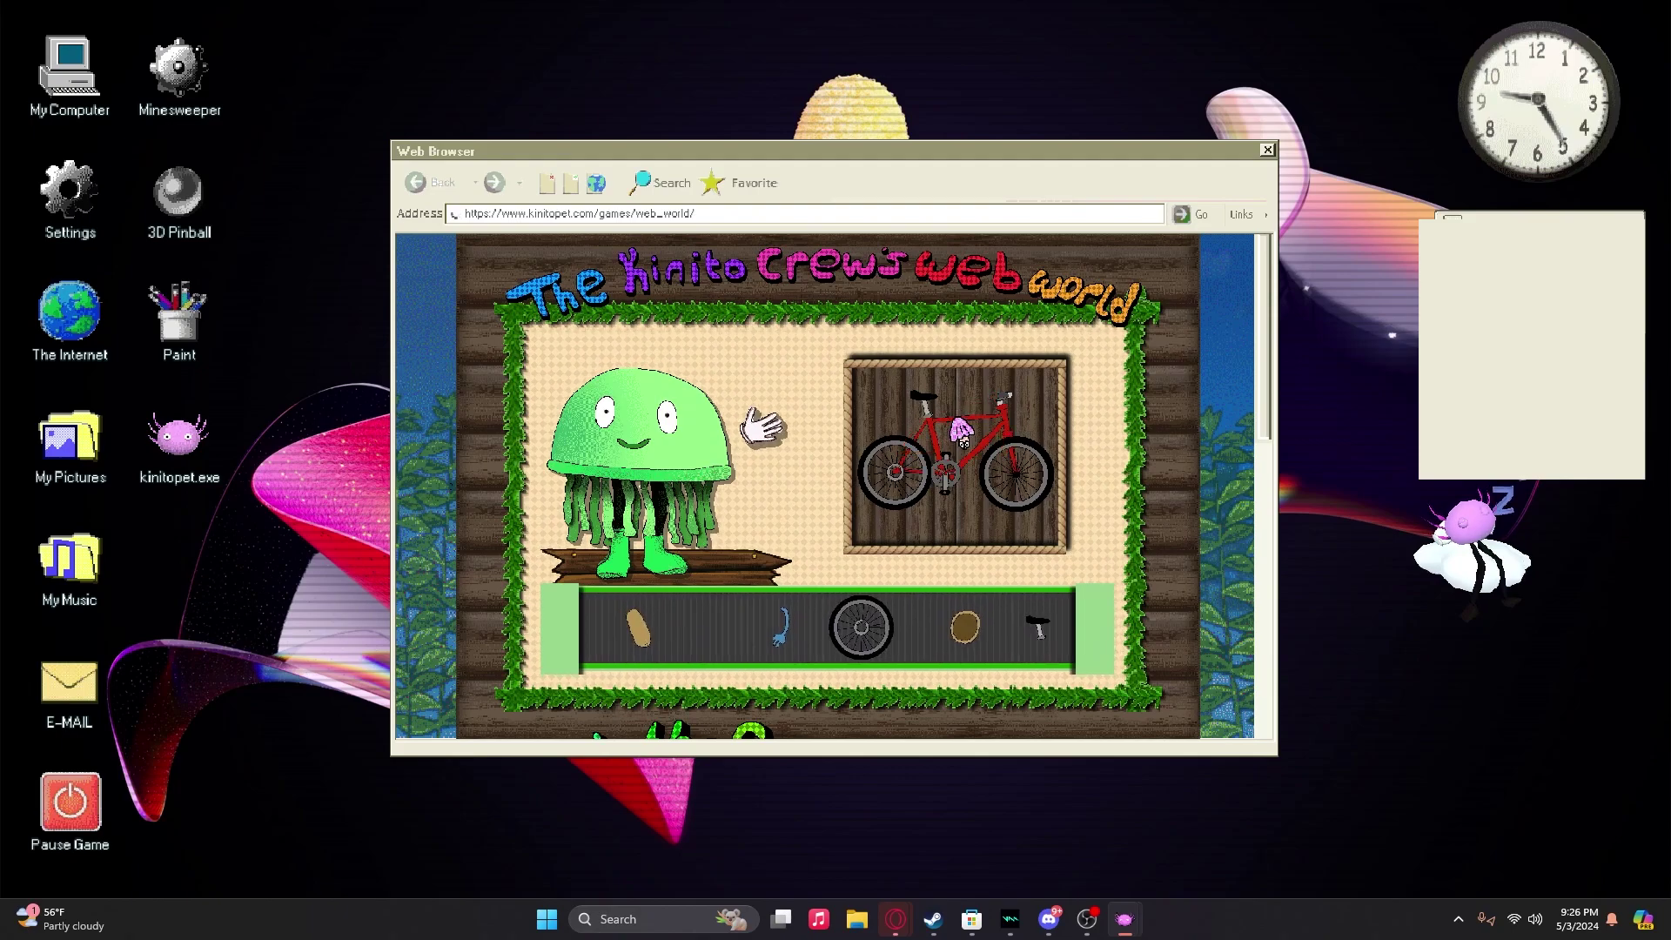
Step: Hand in the red bicycle, skip ahead to the robot, and add its blue body and head
click(991, 444)
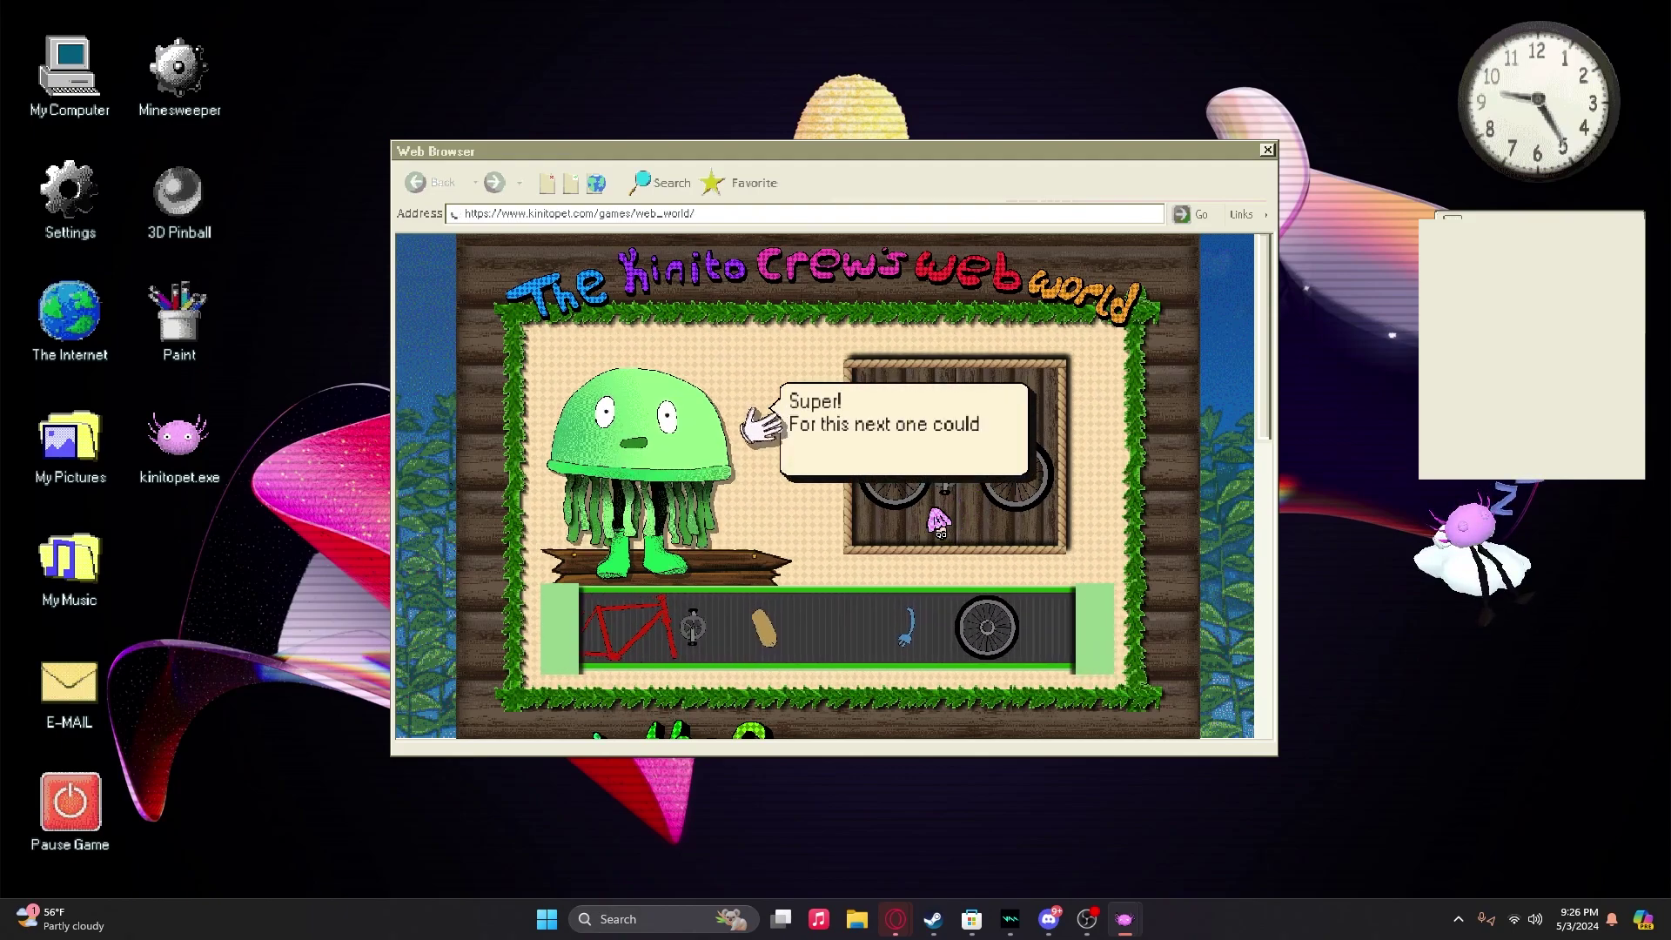
click(763, 426)
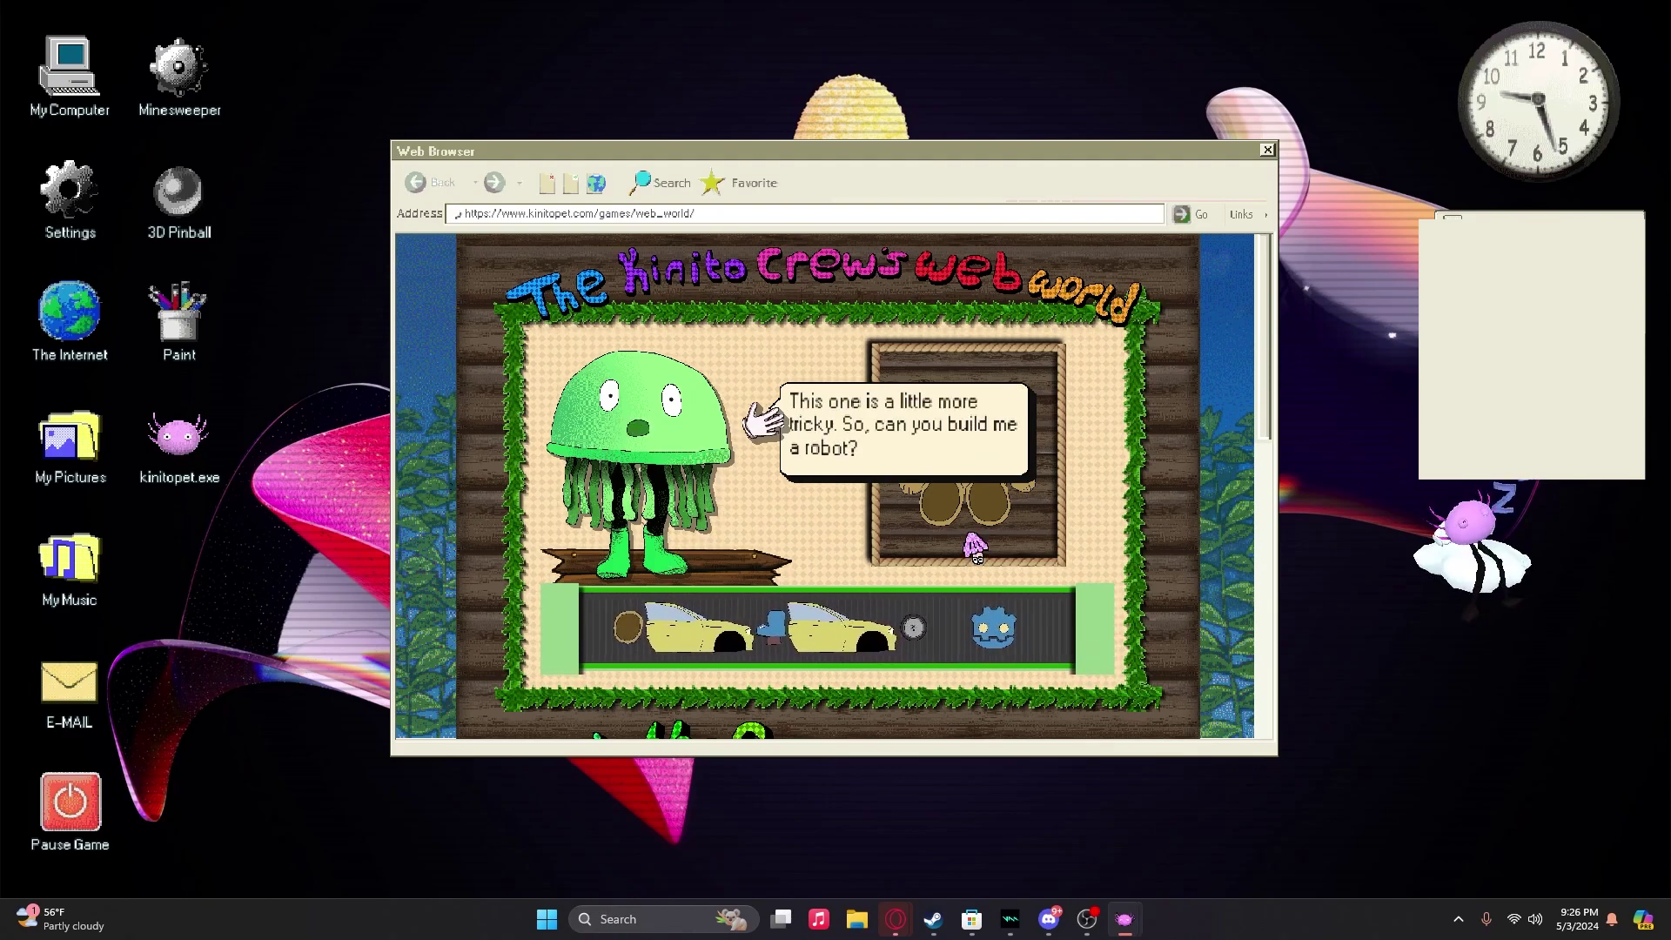
click(964, 545)
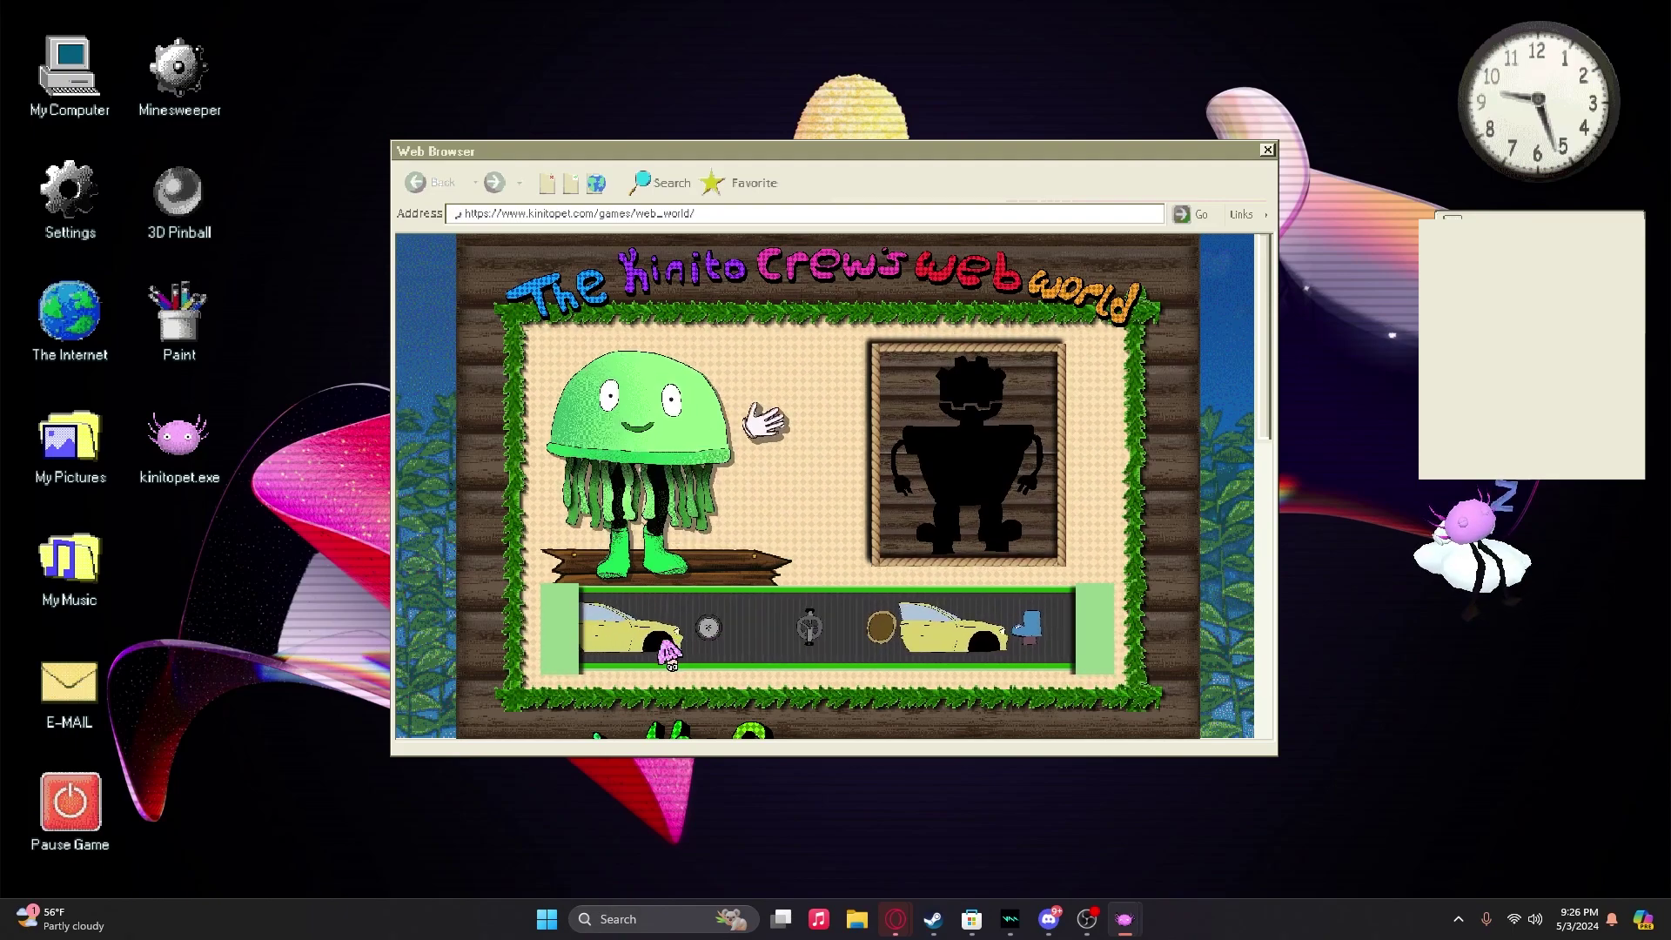
click(635, 642)
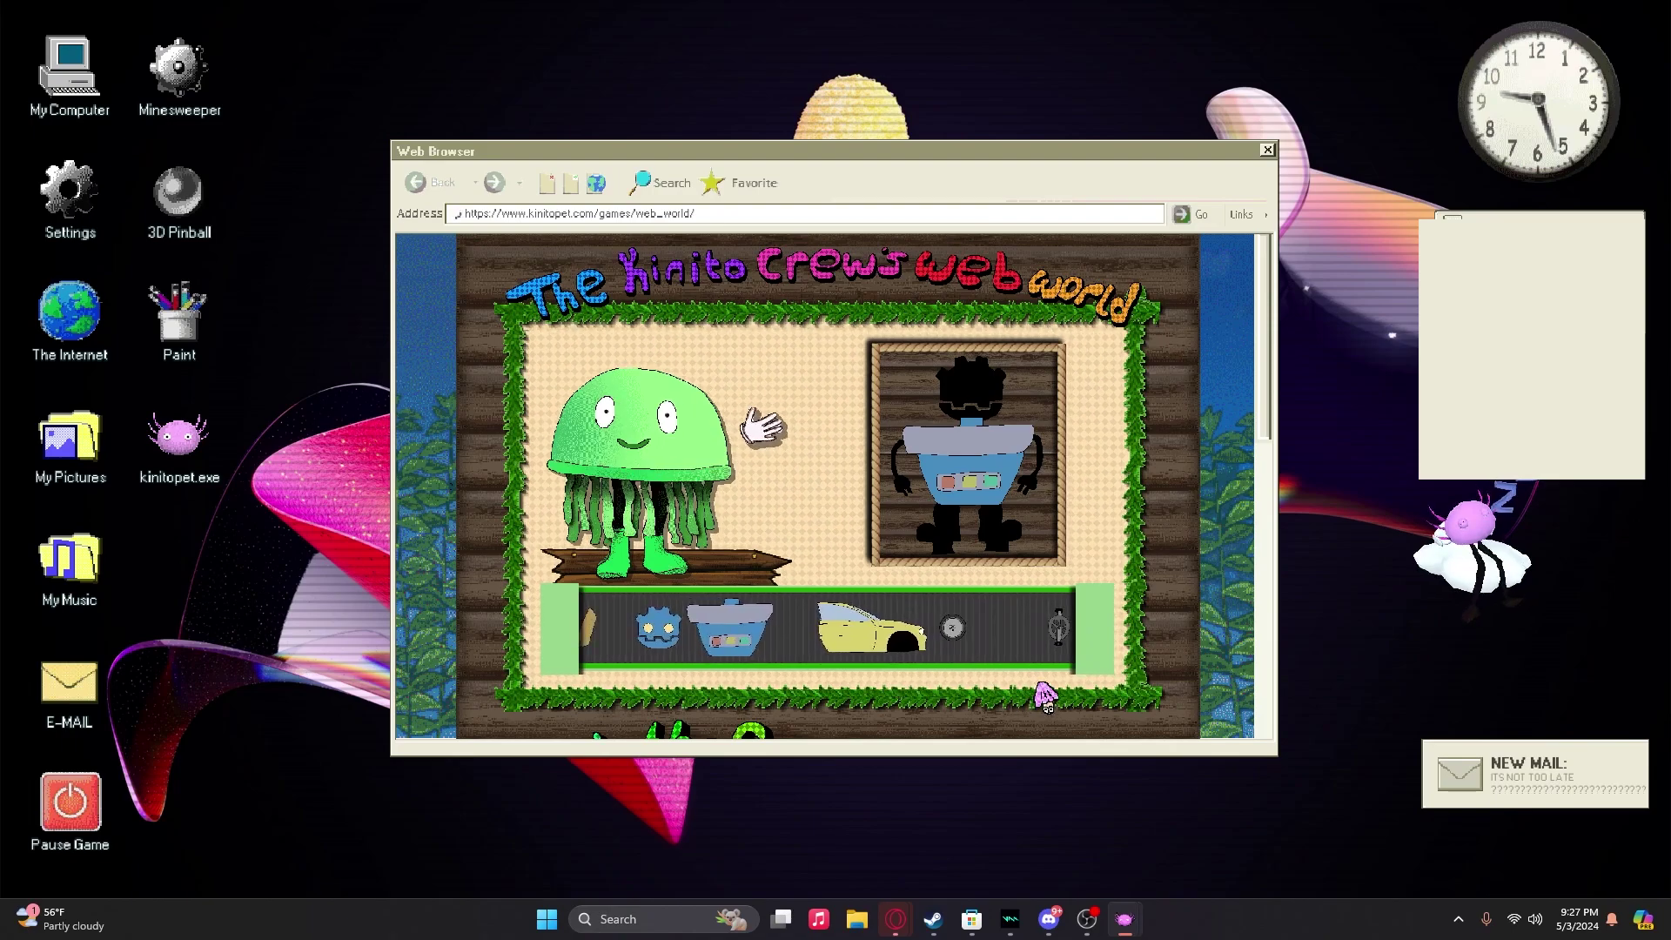
click(722, 631)
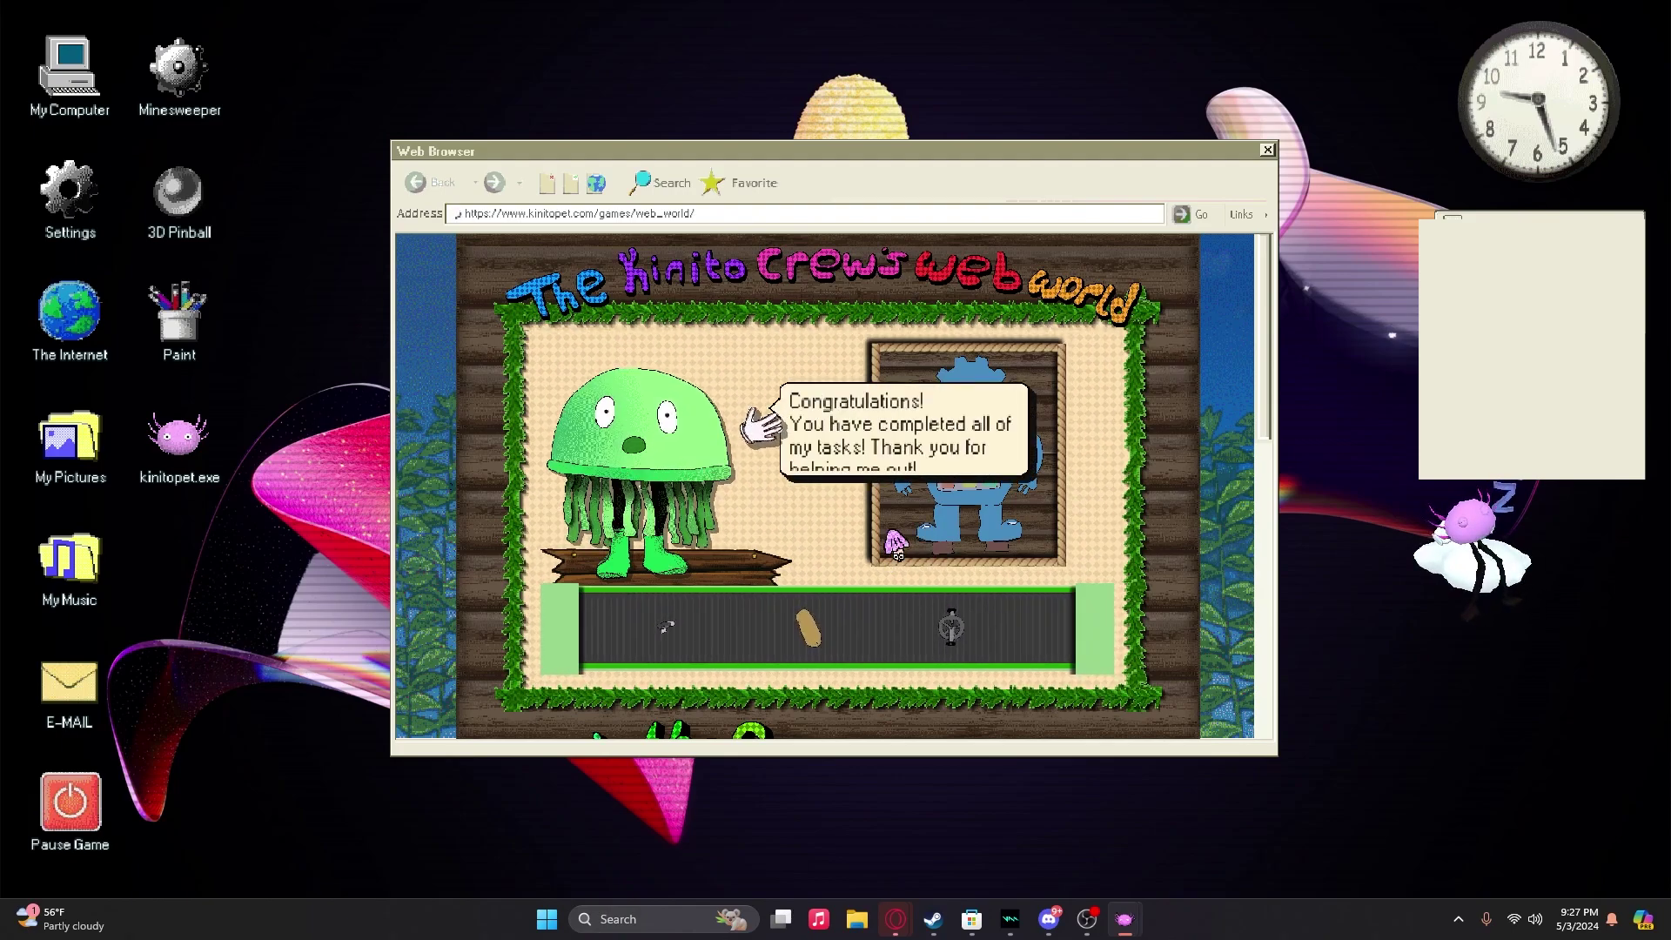
scroll(891, 455, down, 1)
scroll(979, 523, up, 1)
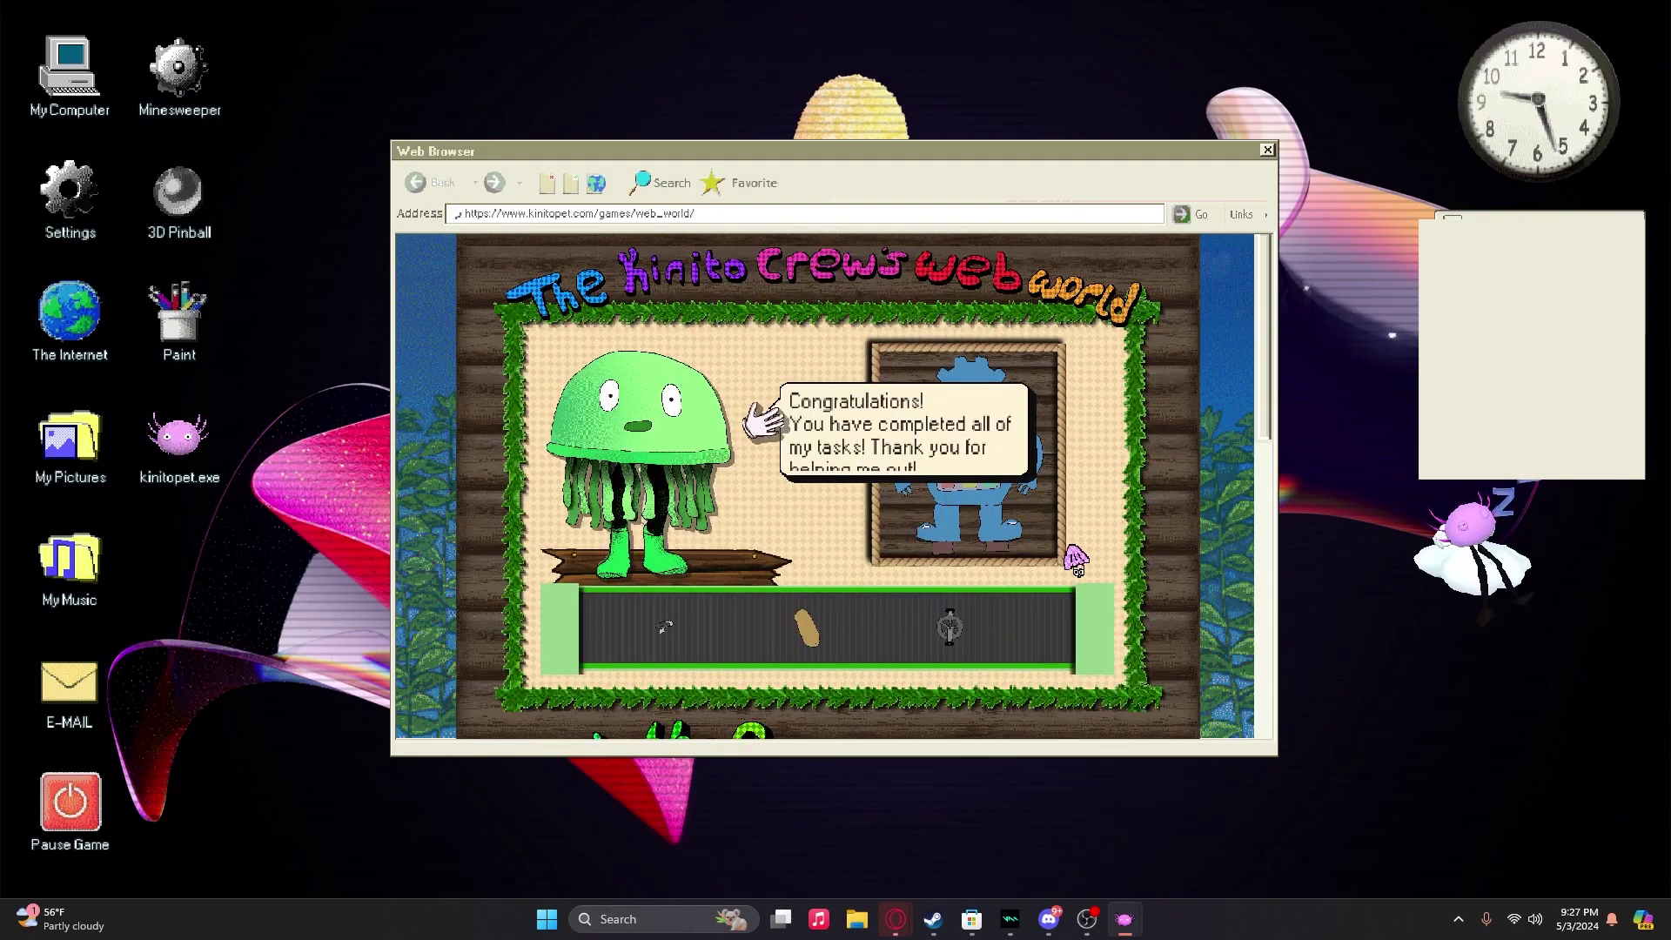
Step: Dismiss Congratulations, read the thank-you-for-installing KinitoPET e-mail, then continue past results
click(1075, 558)
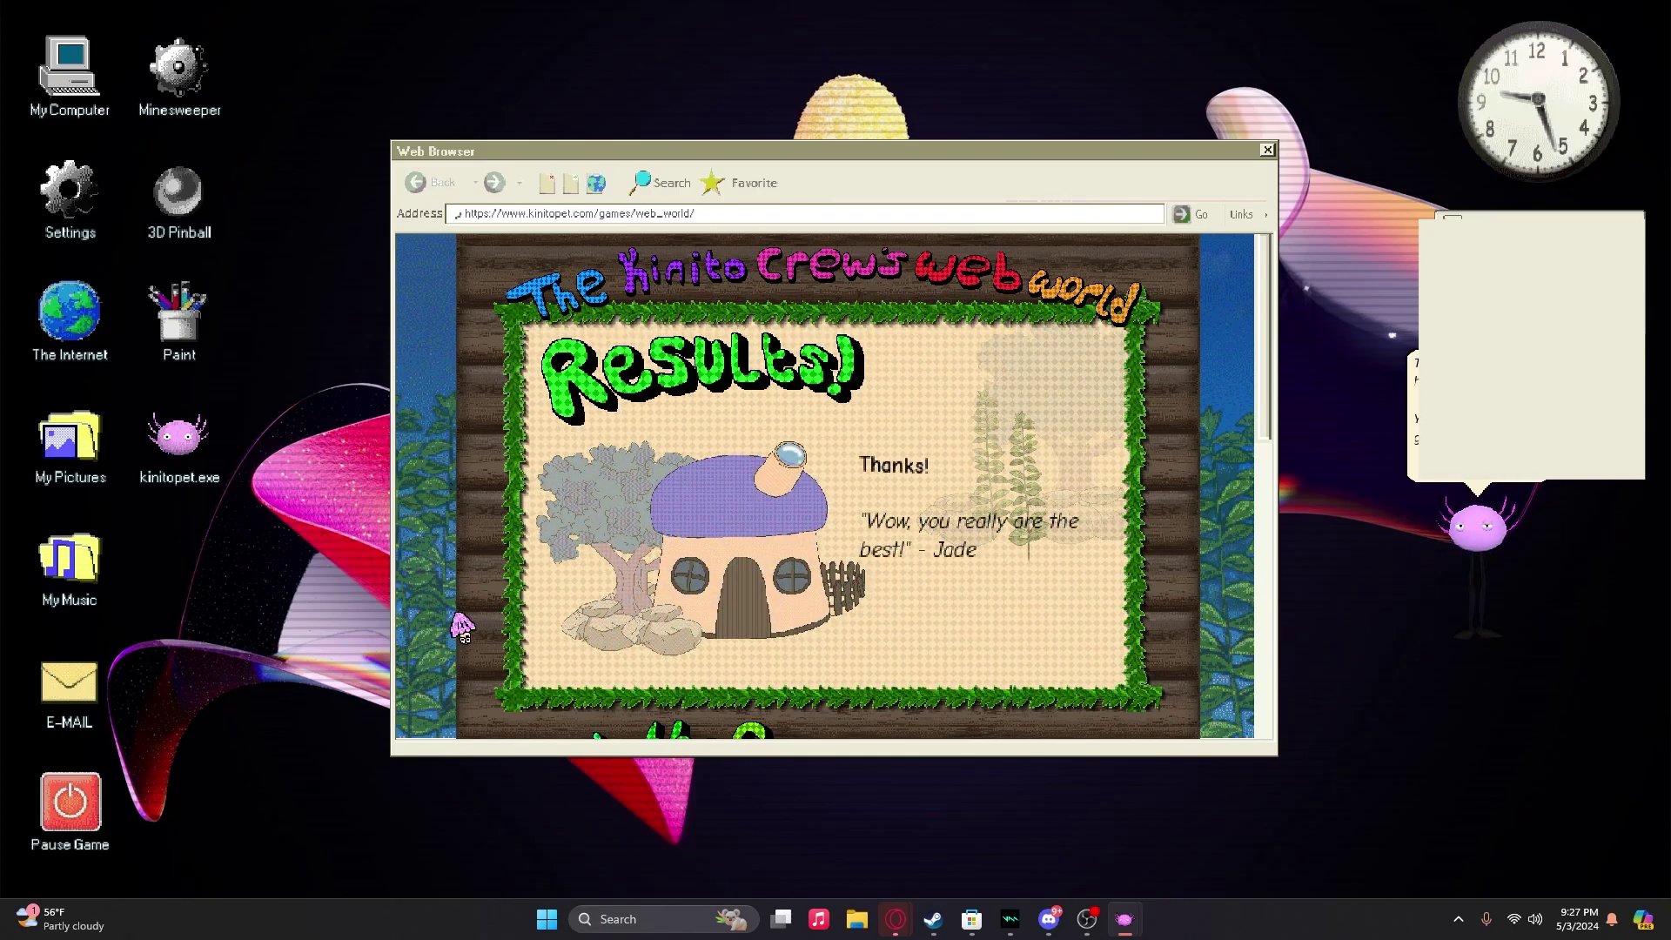
double_click(69, 682)
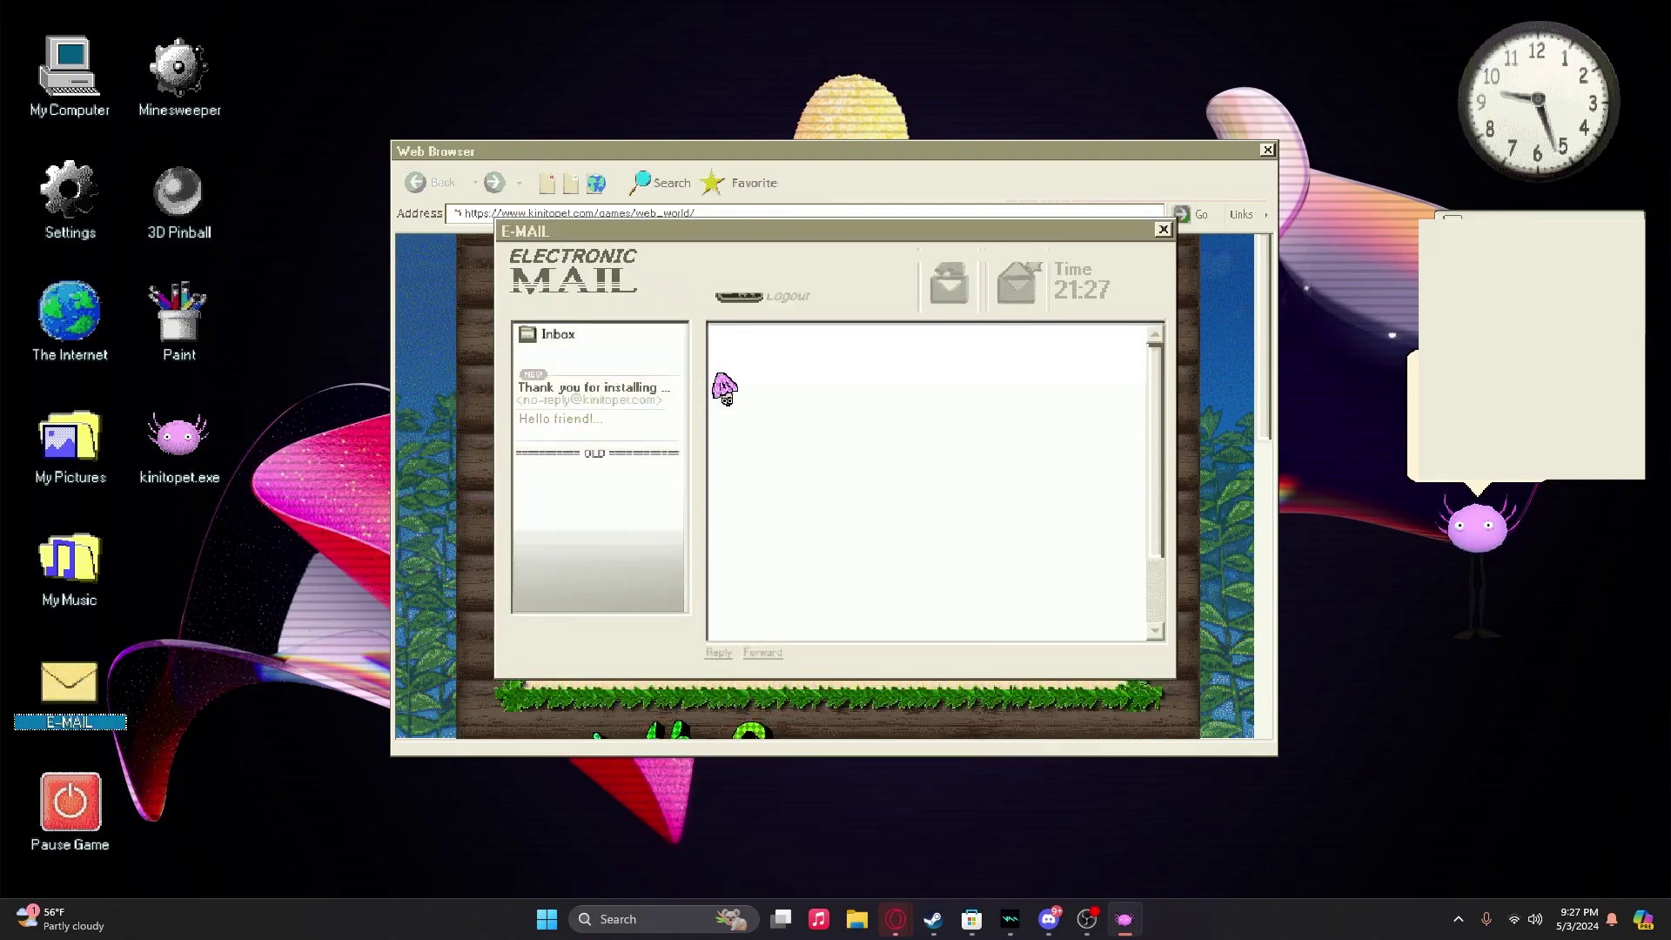
click(631, 417)
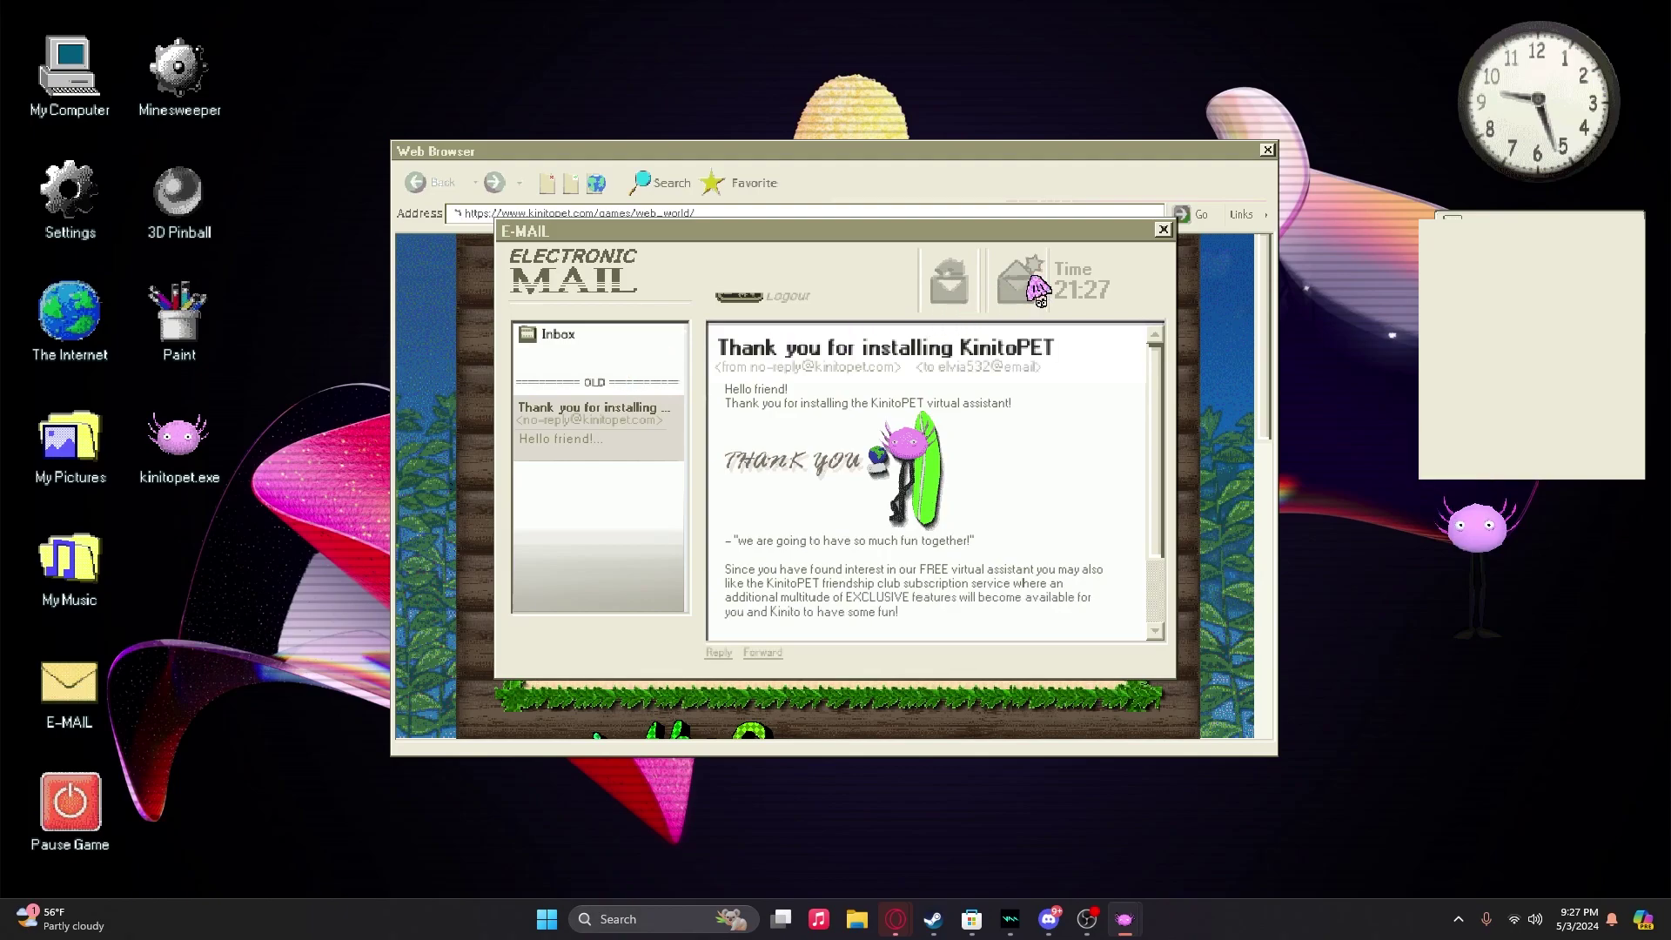
click(1165, 231)
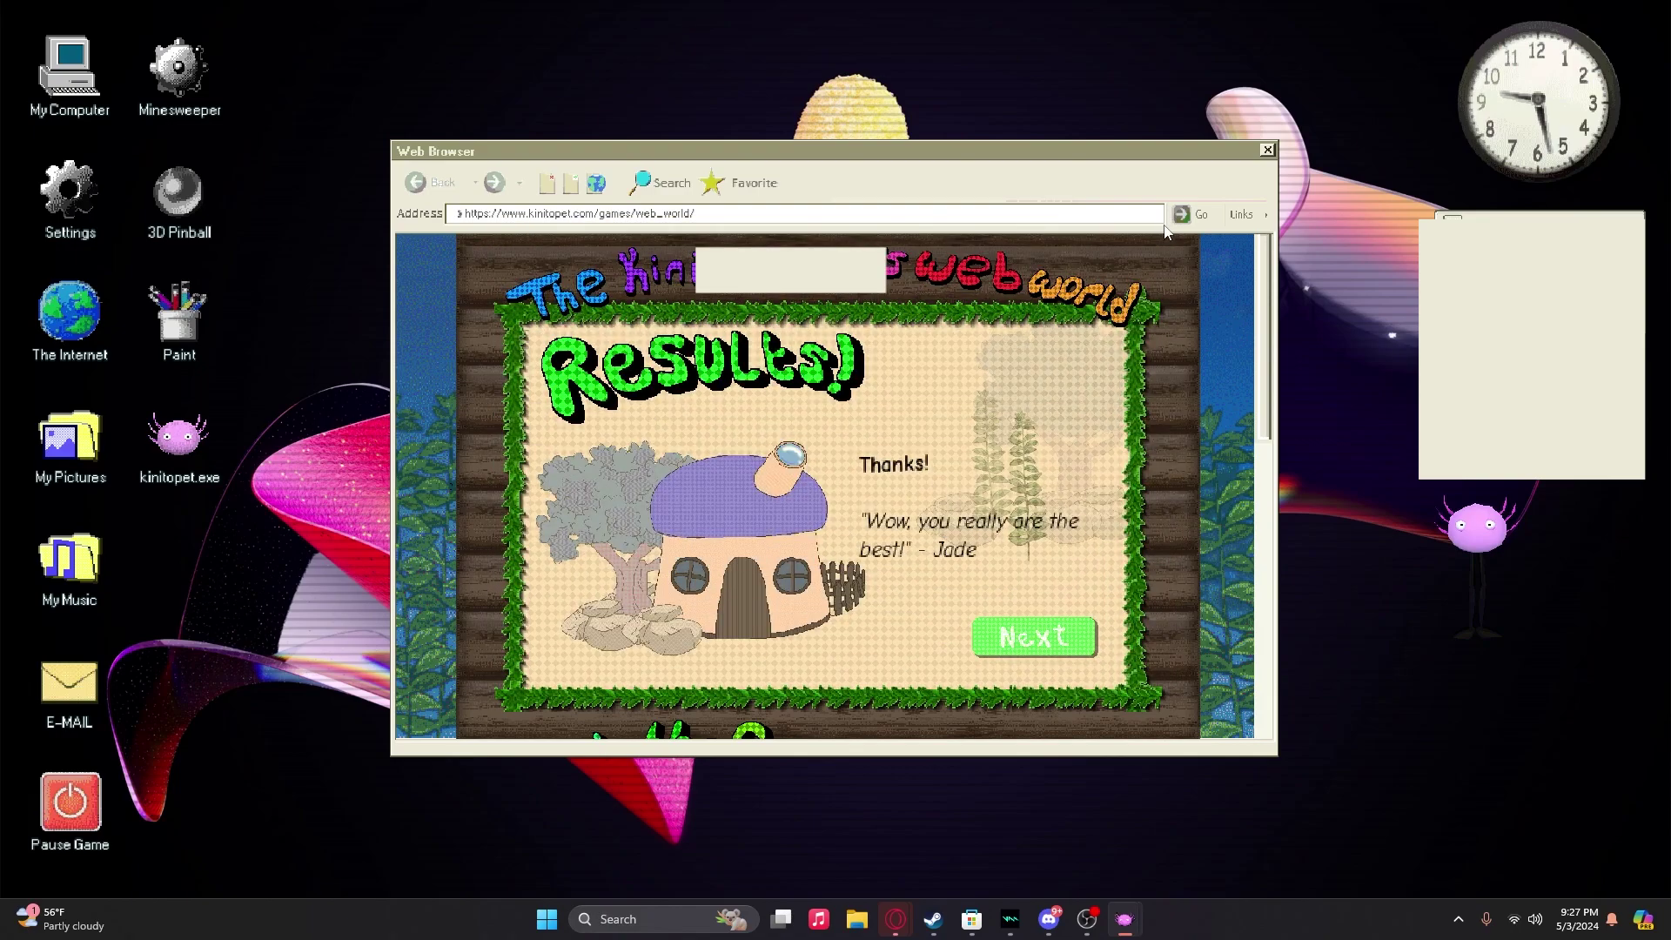
click(1052, 640)
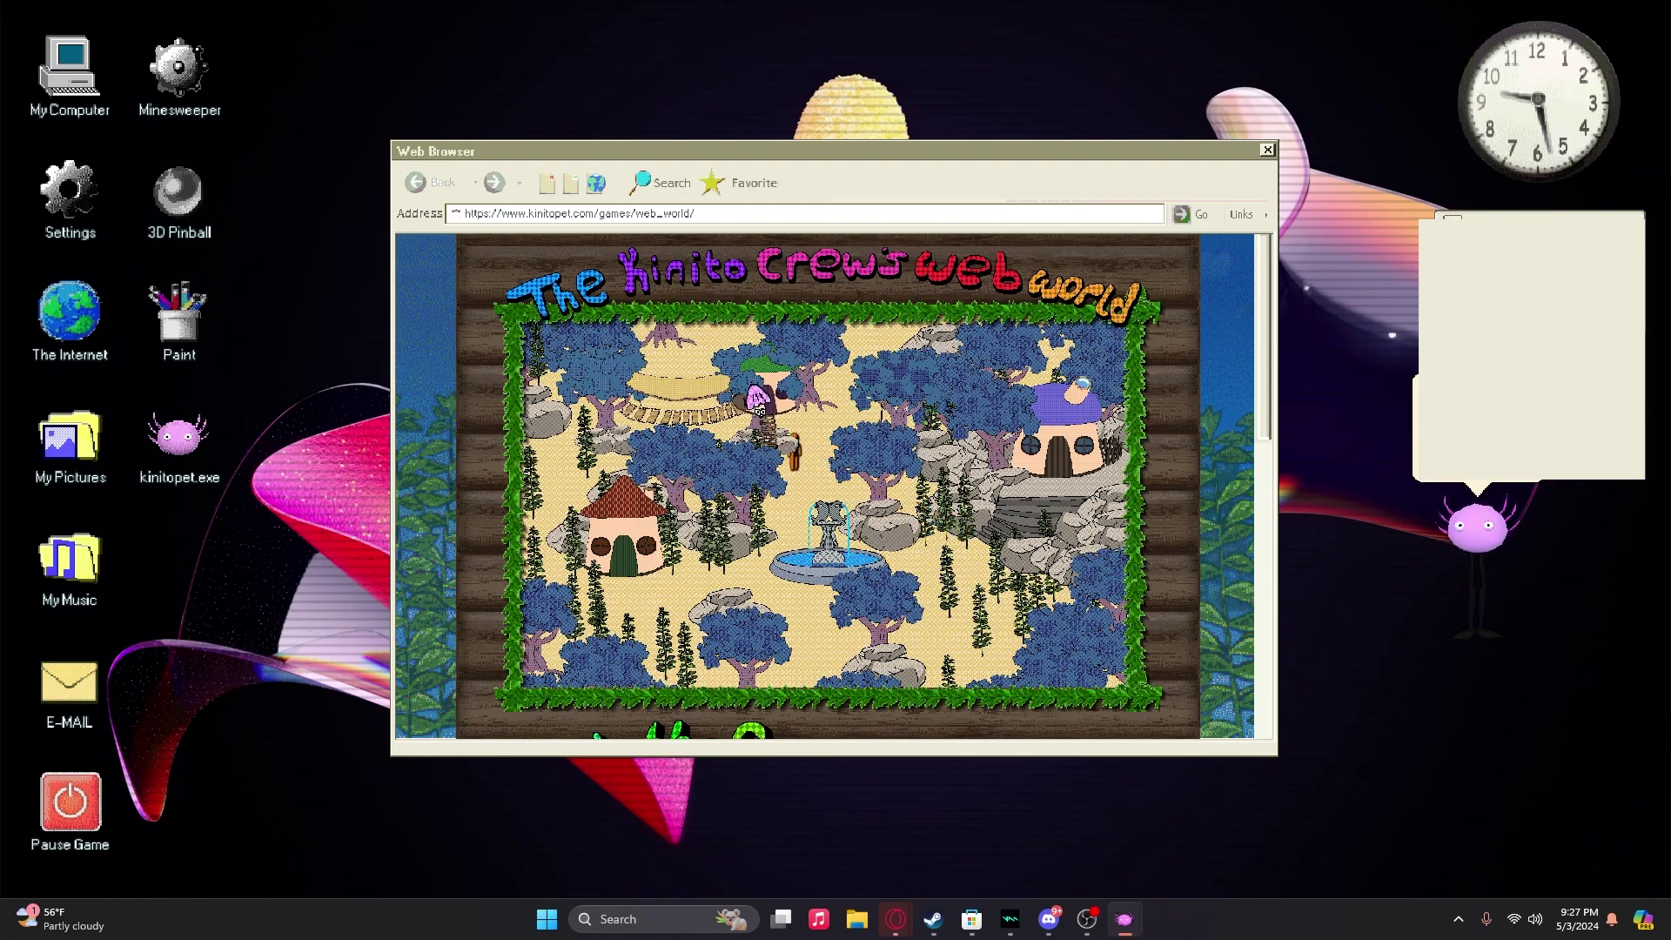
Step: Pick the next location on the Web World map and wait through the 'something is seeking you' loading
click(765, 402)
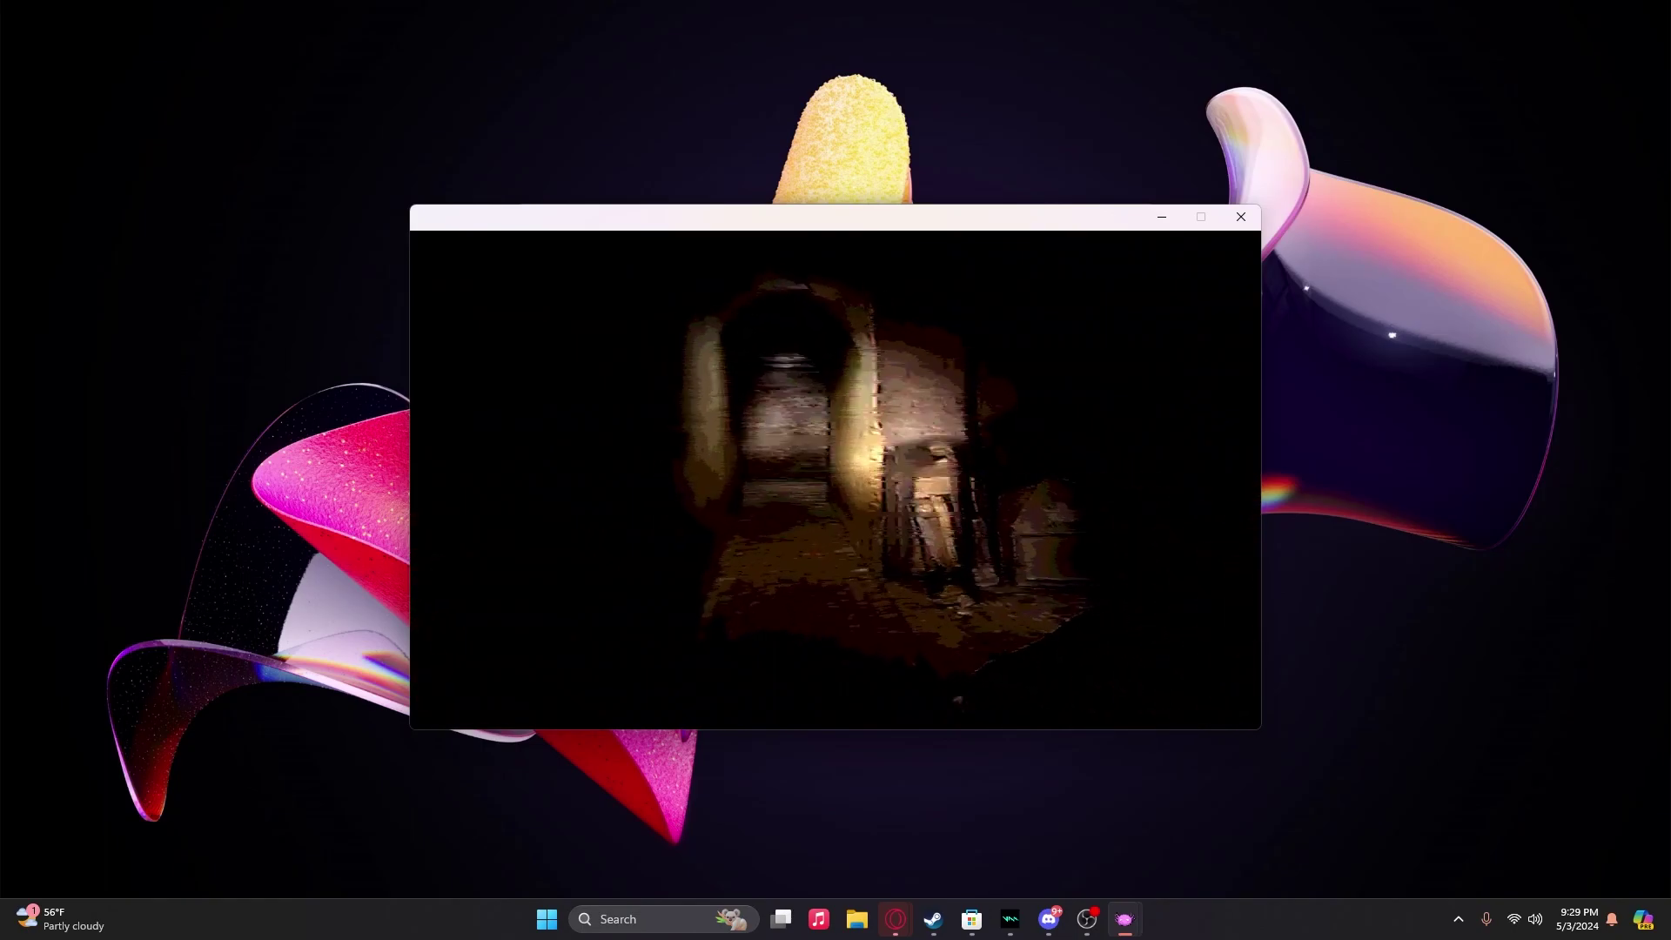
text(aaaaaaaaaaaaaaaaaaaaaaaaaaaaaaaaaaaaaaaaaaaaaaa)
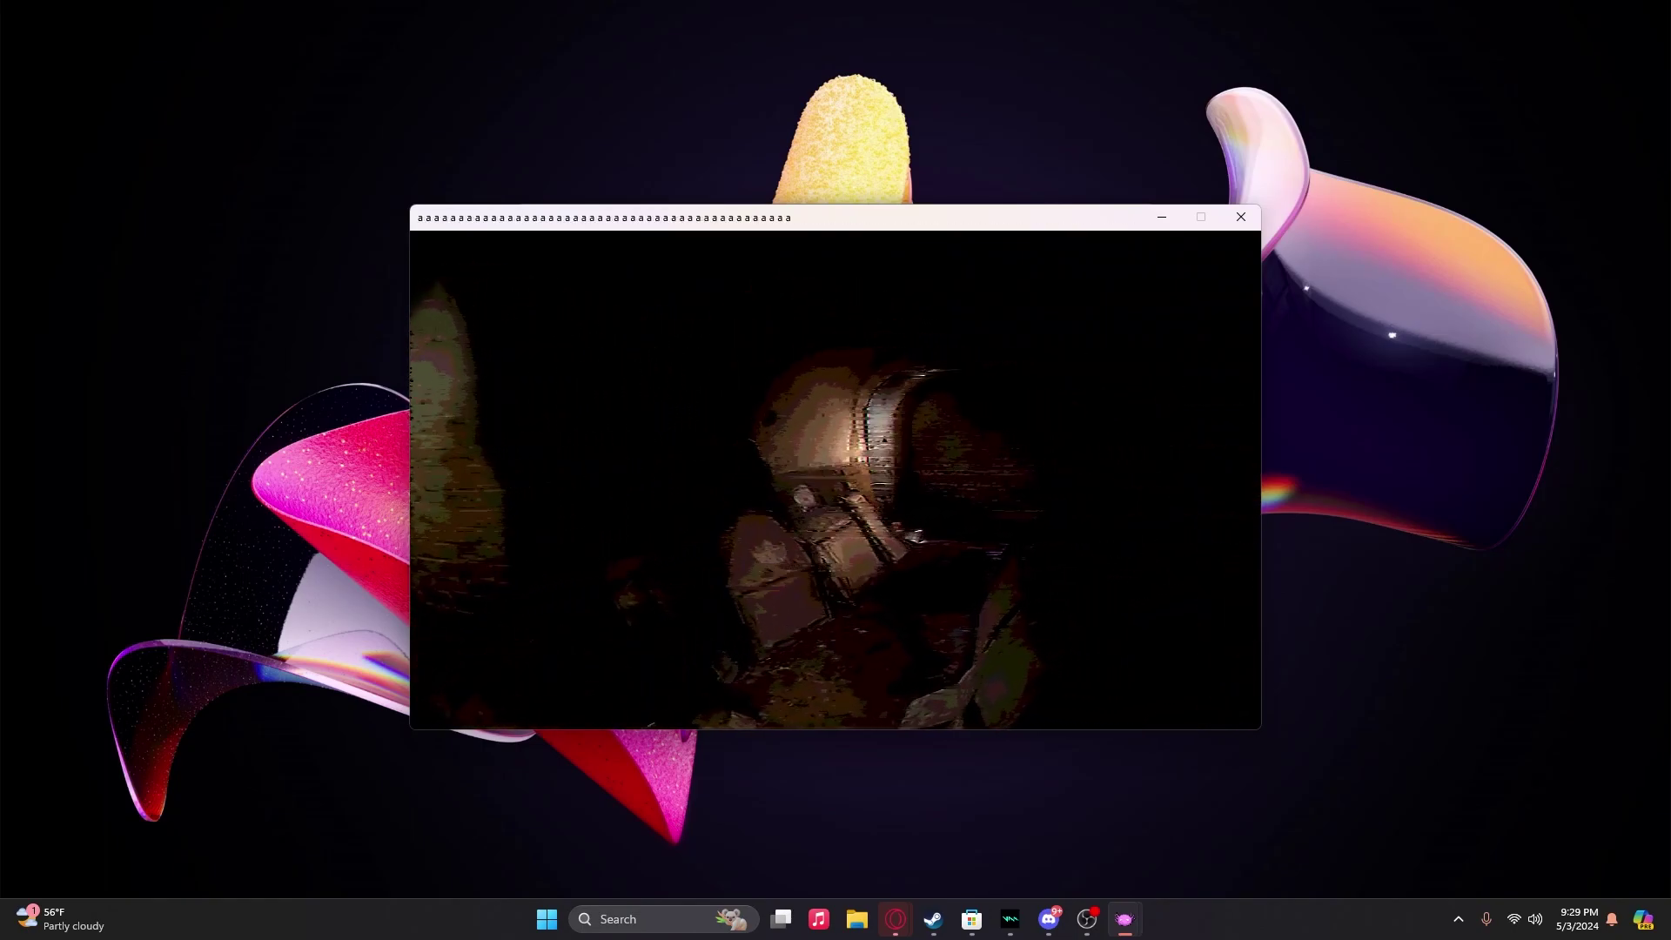
text(aaaaaaaaaaaaaa)
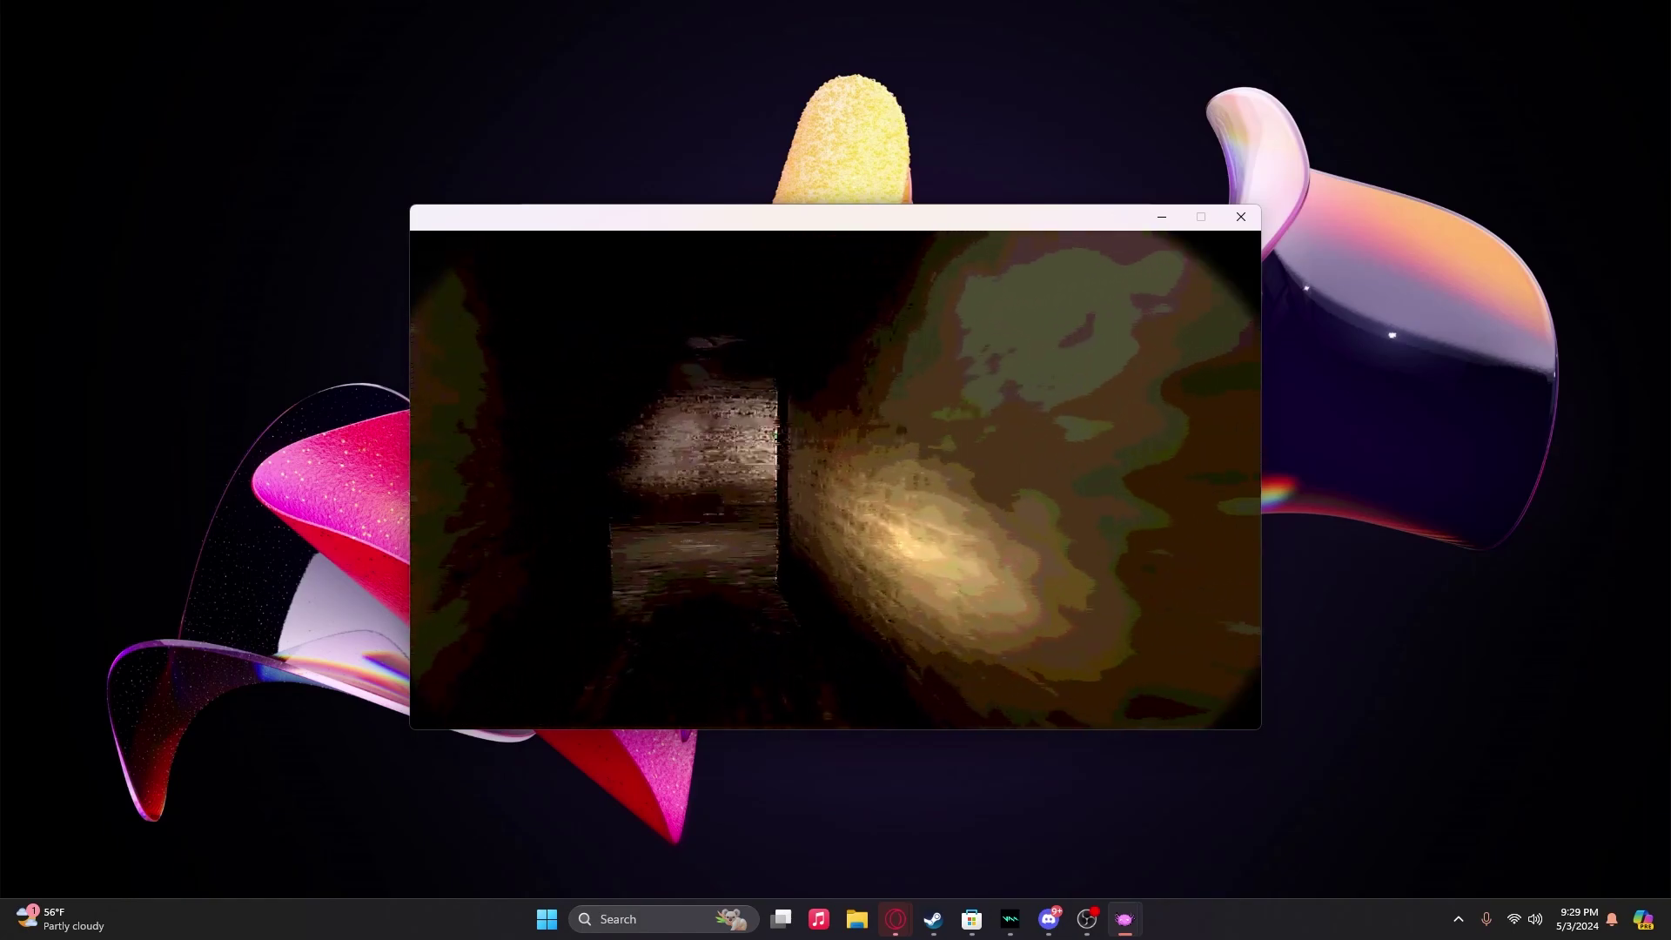
text(a)
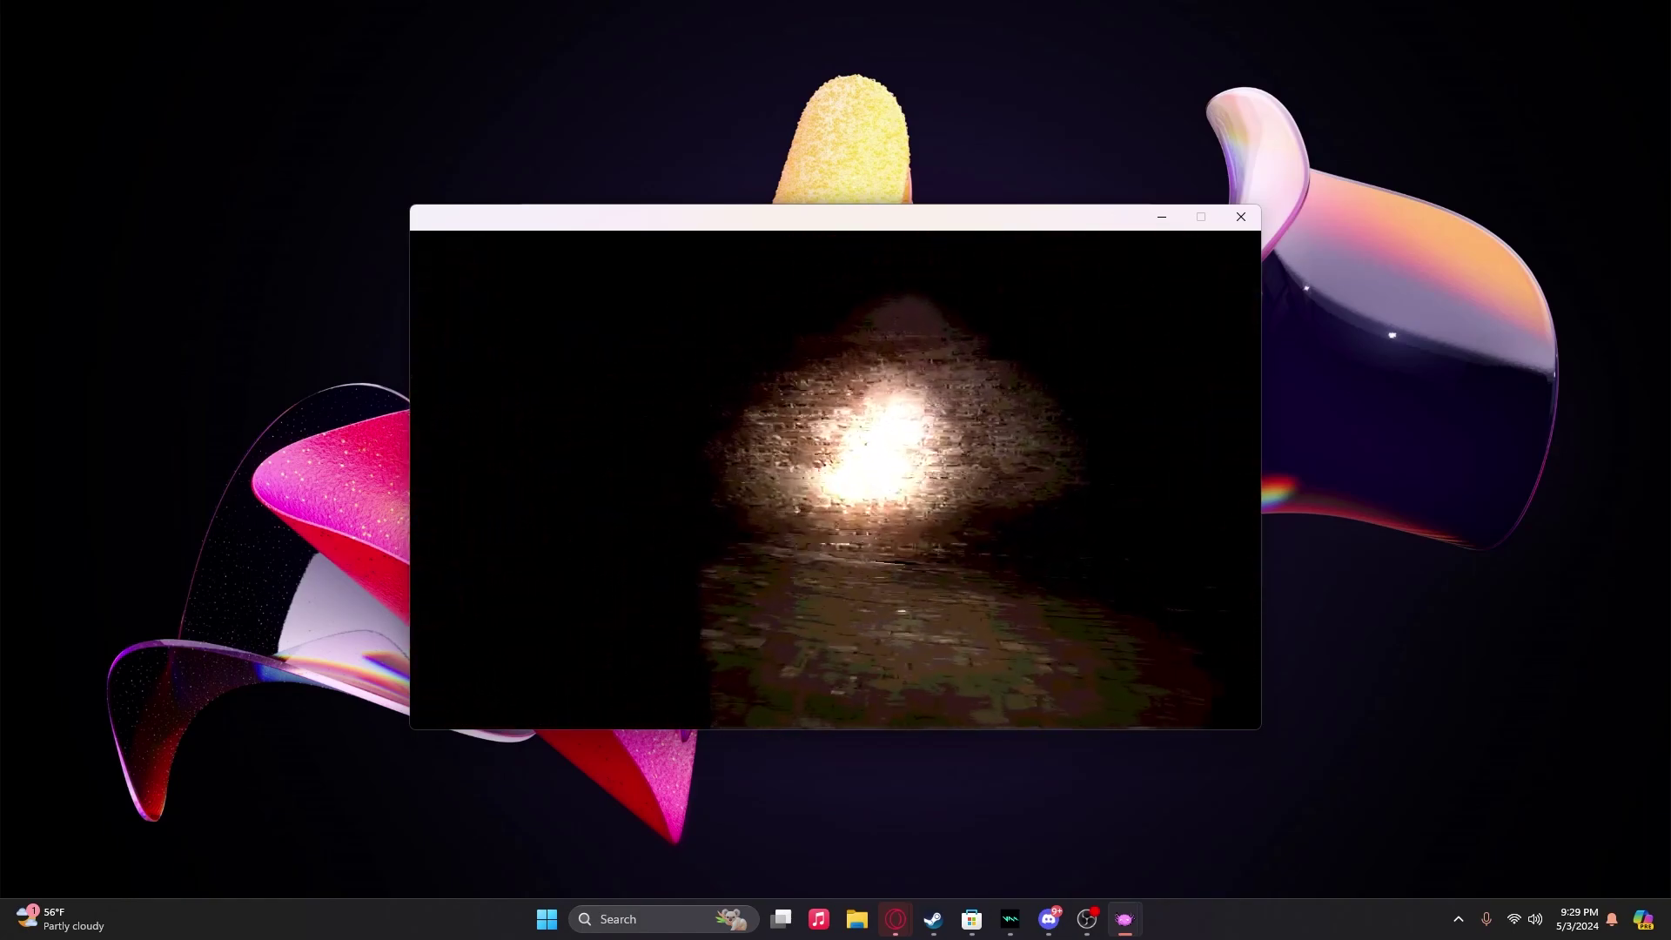
text(a)
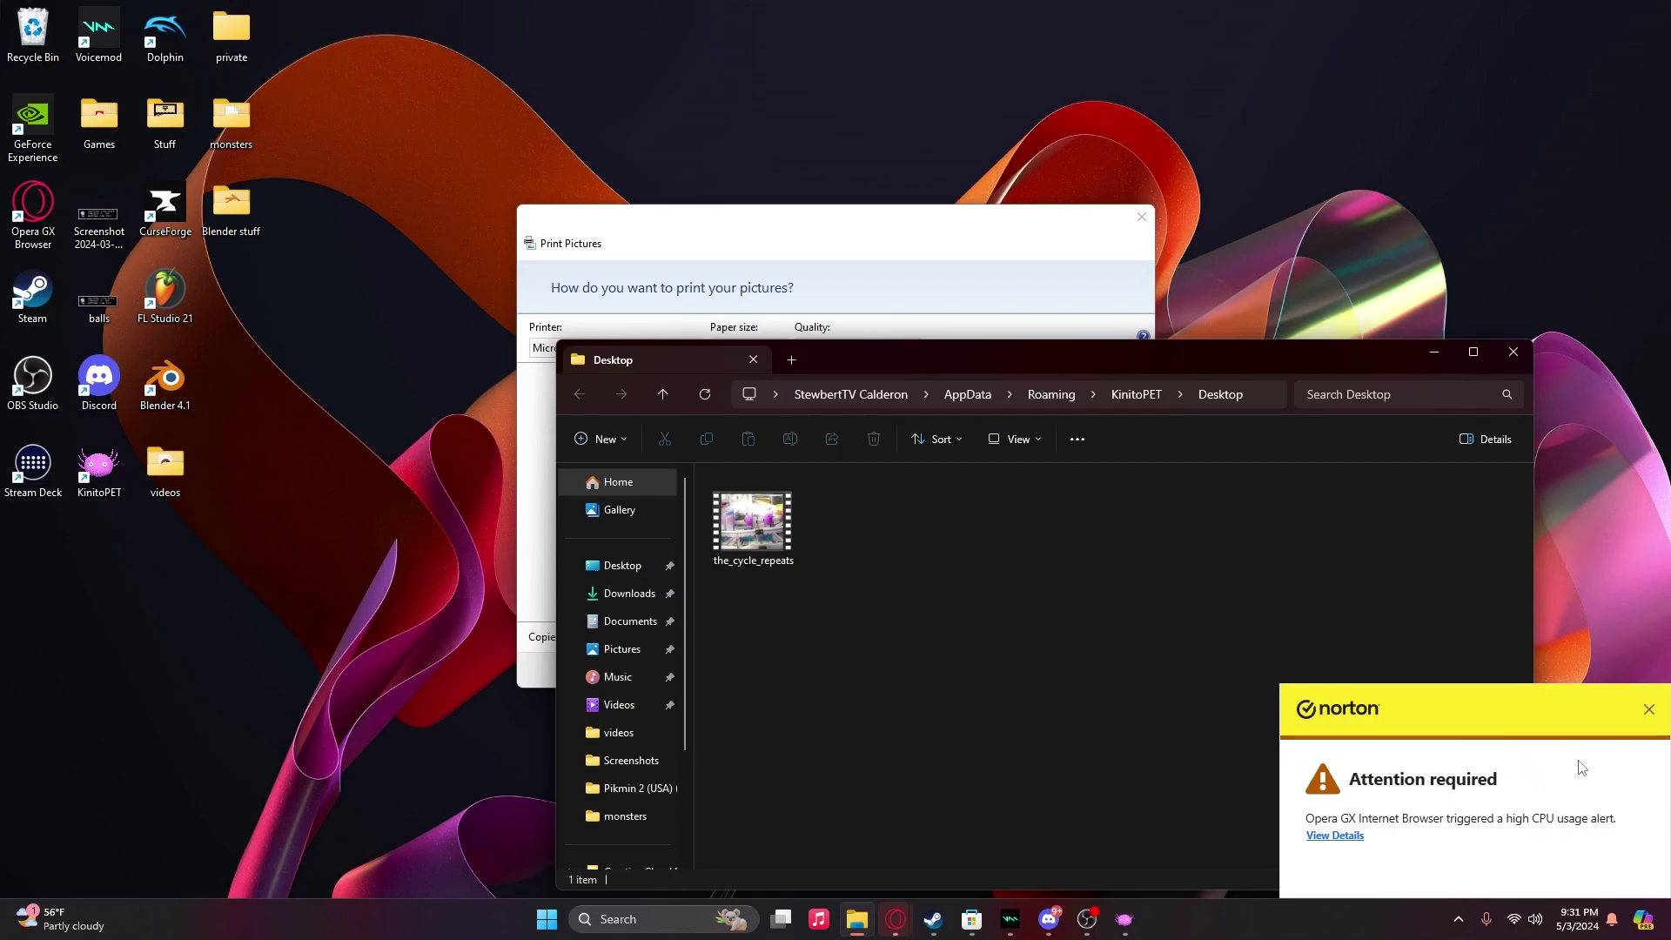
Step: Dismiss the Norton high-CPU alert over the KinitoPET Desktop folder
click(1645, 709)
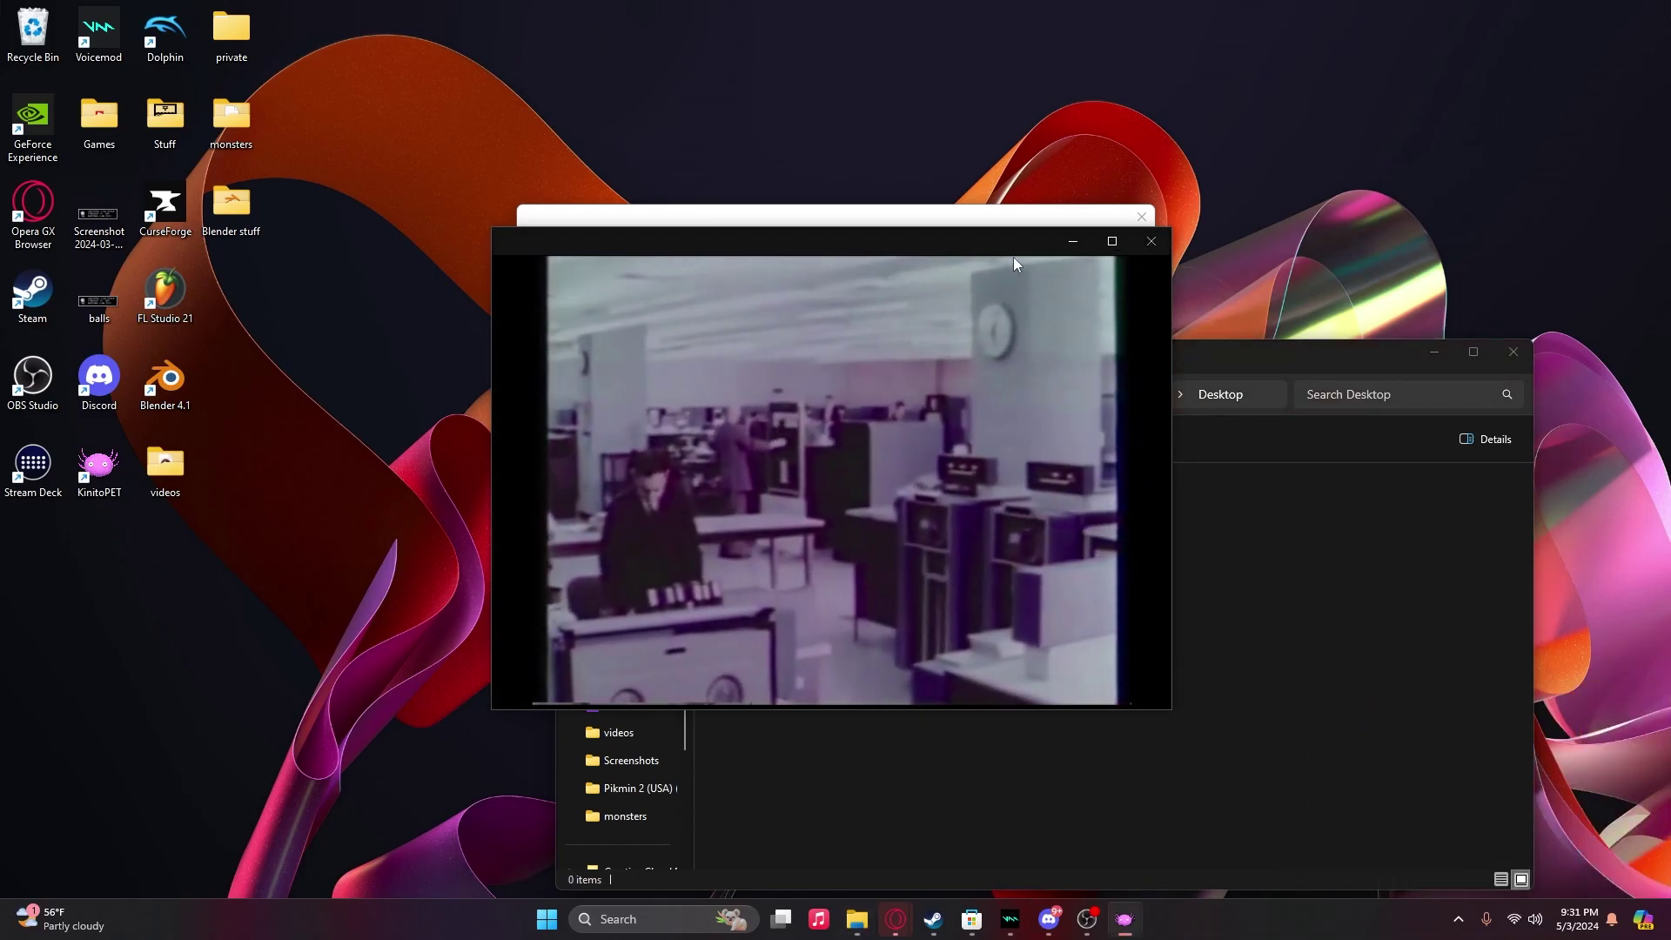
Step: Nudge the the_cycle_repeats player window slightly and let the video play to its end
mouse_move(1012, 256)
mouse_down()
mouse_move(1024, 271)
mouse_move(1014, 251)
mouse_up()
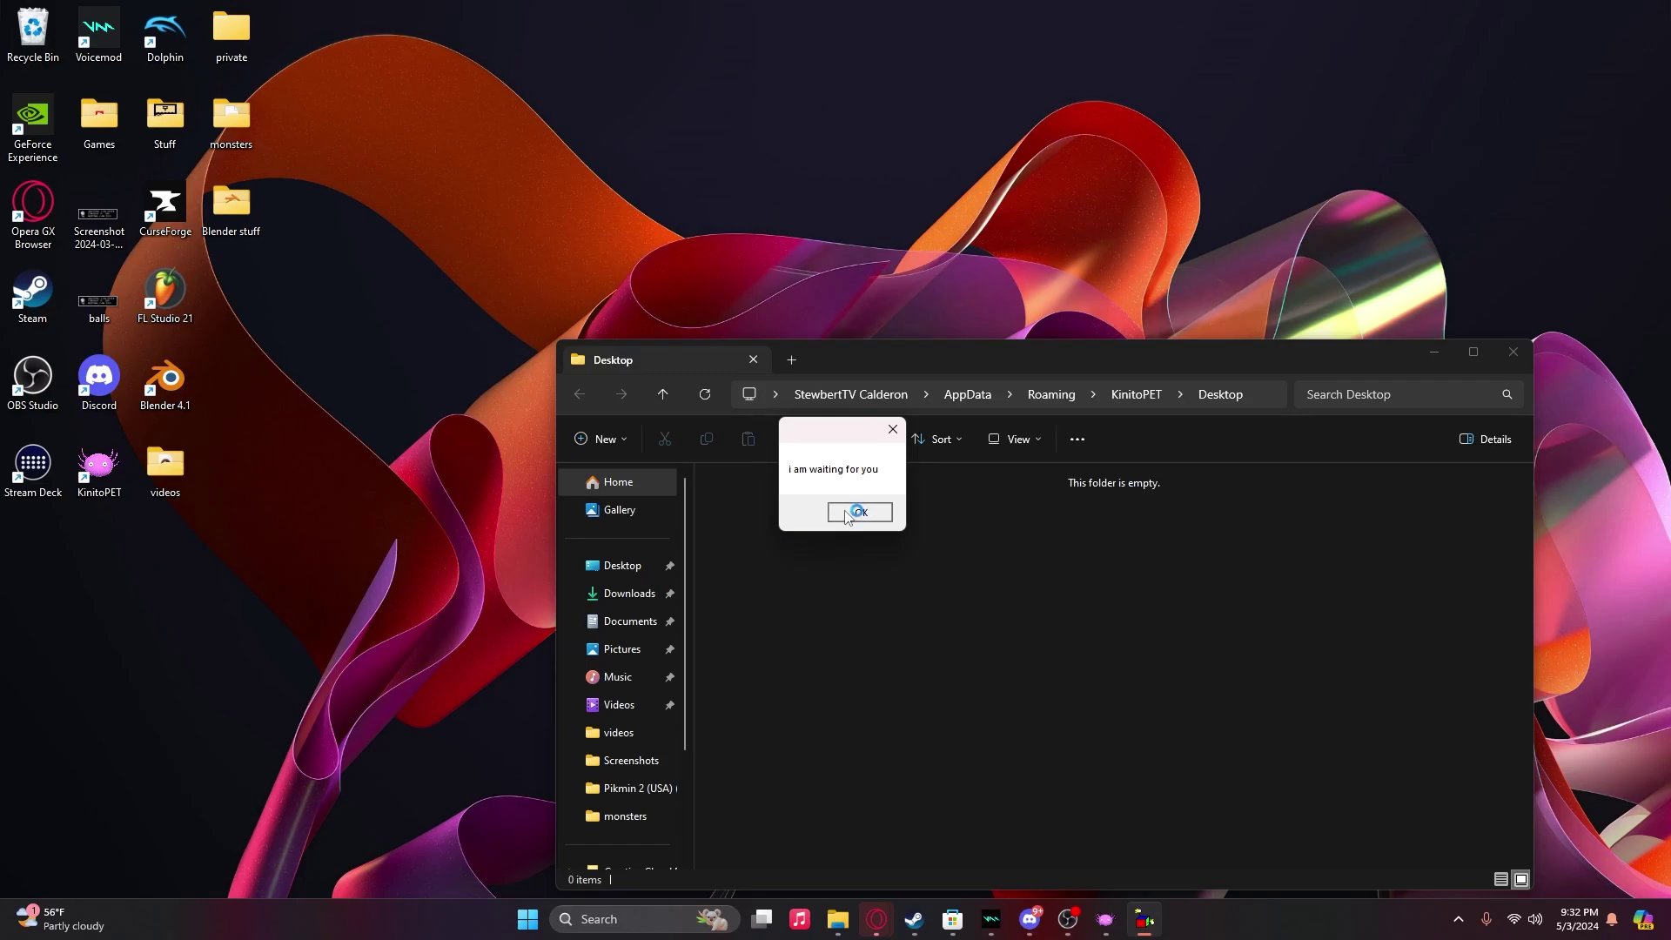
Step: Dismiss the 'i am waiting for you', 'come back to me' and final taunting popups
click(856, 510)
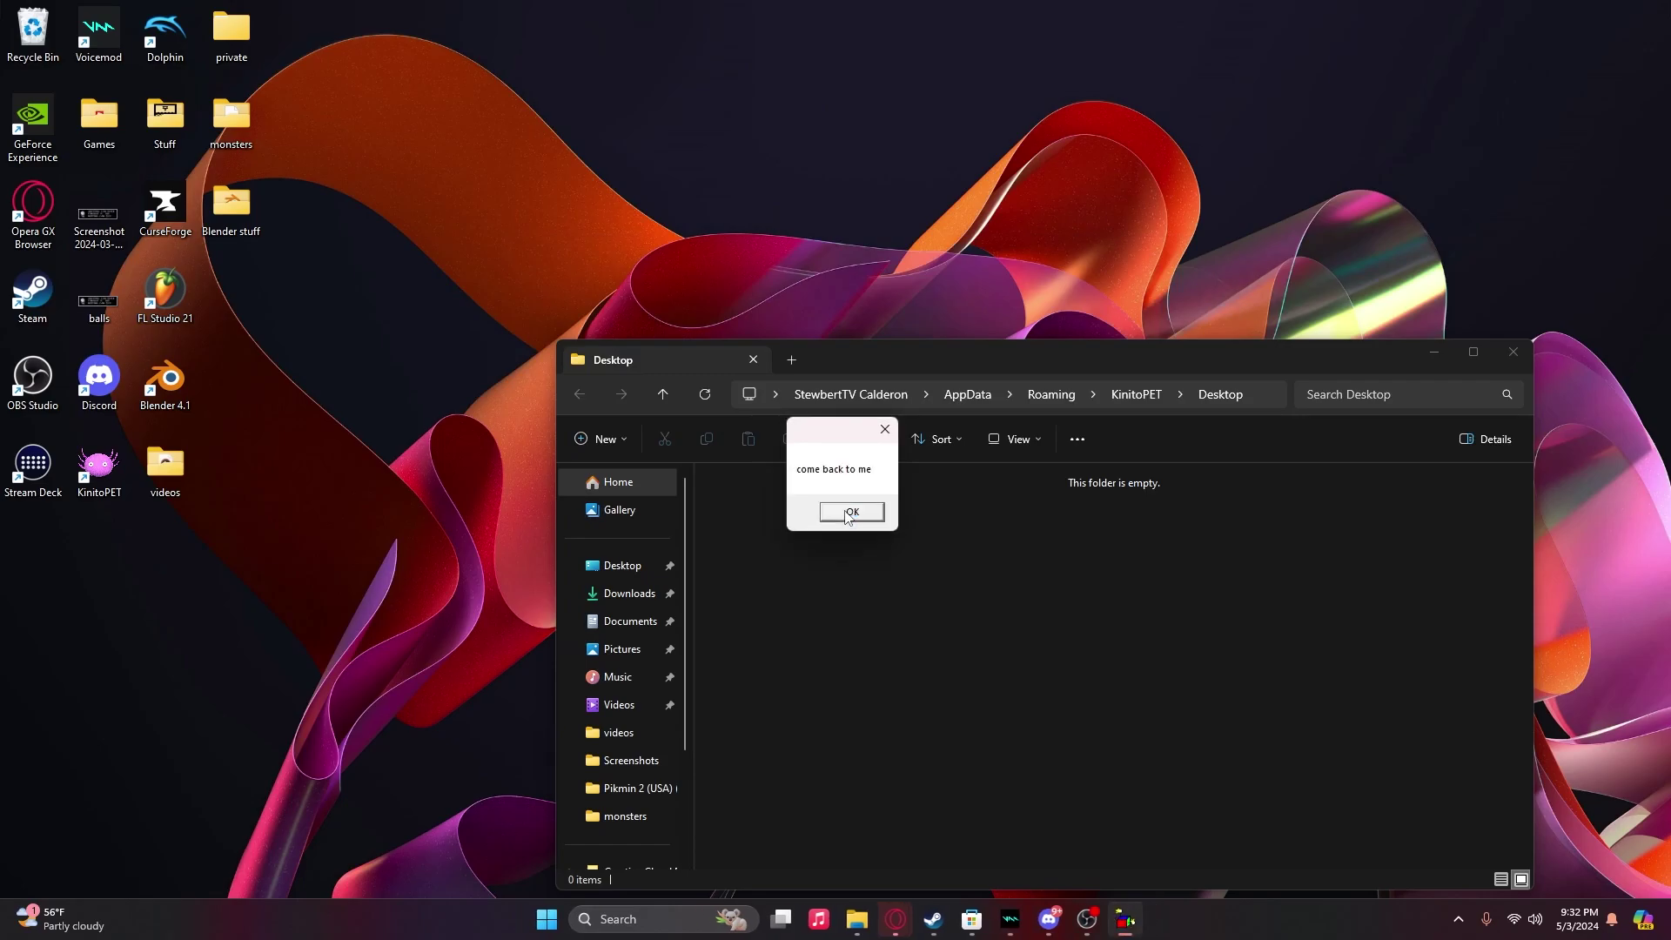
click(851, 512)
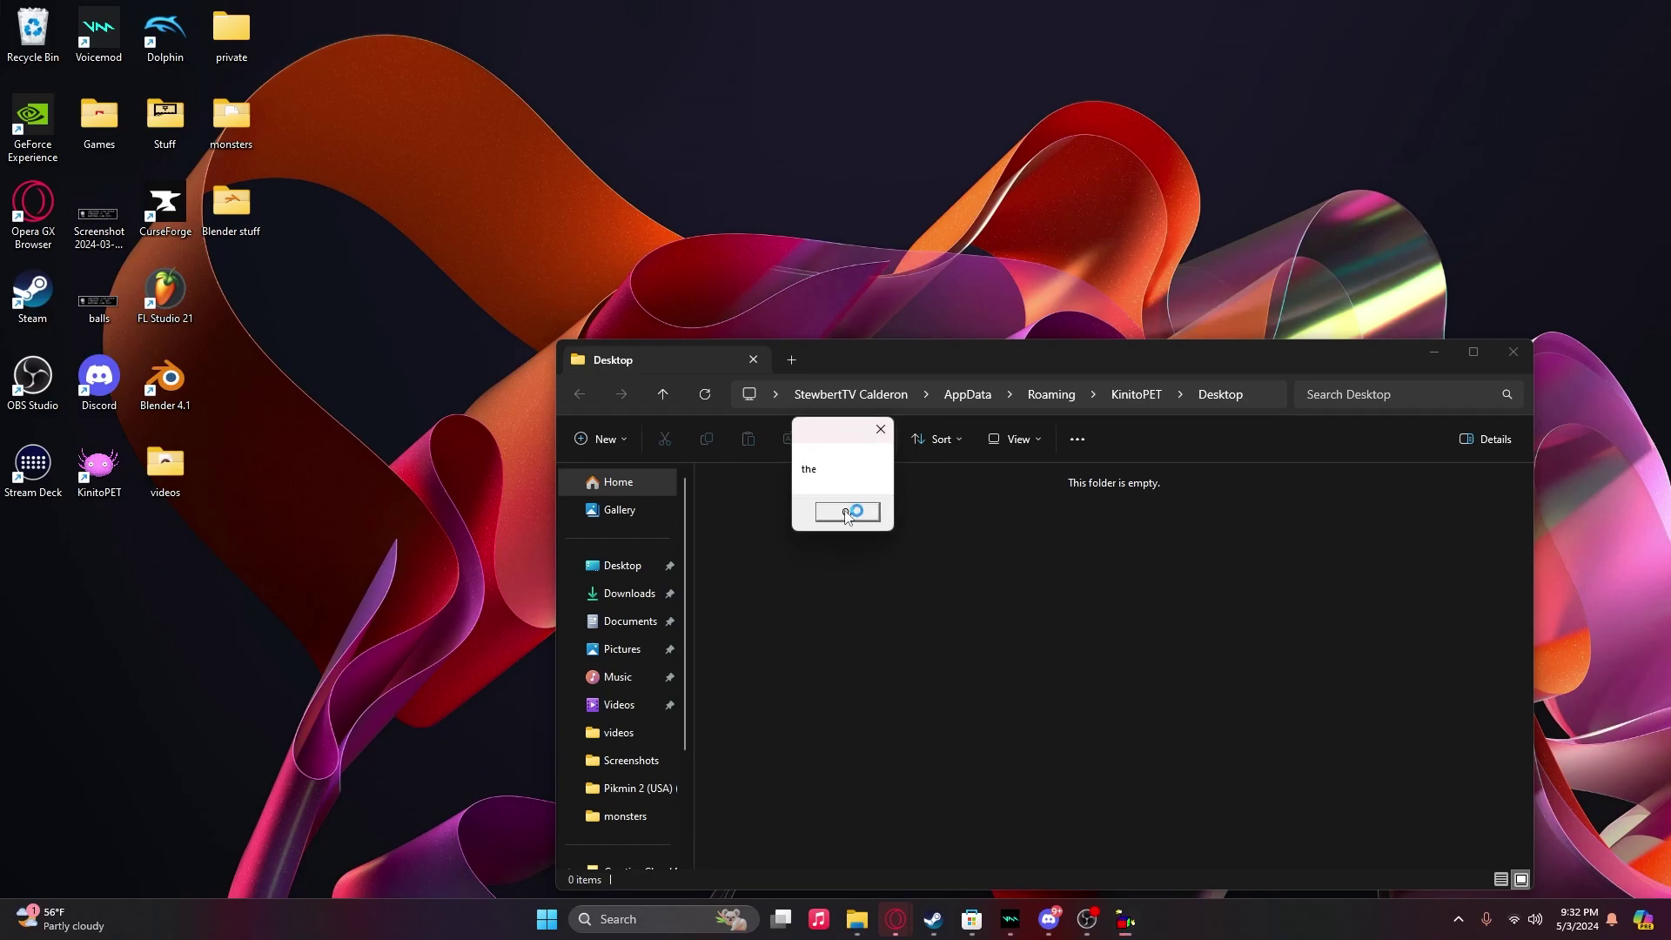
click(848, 512)
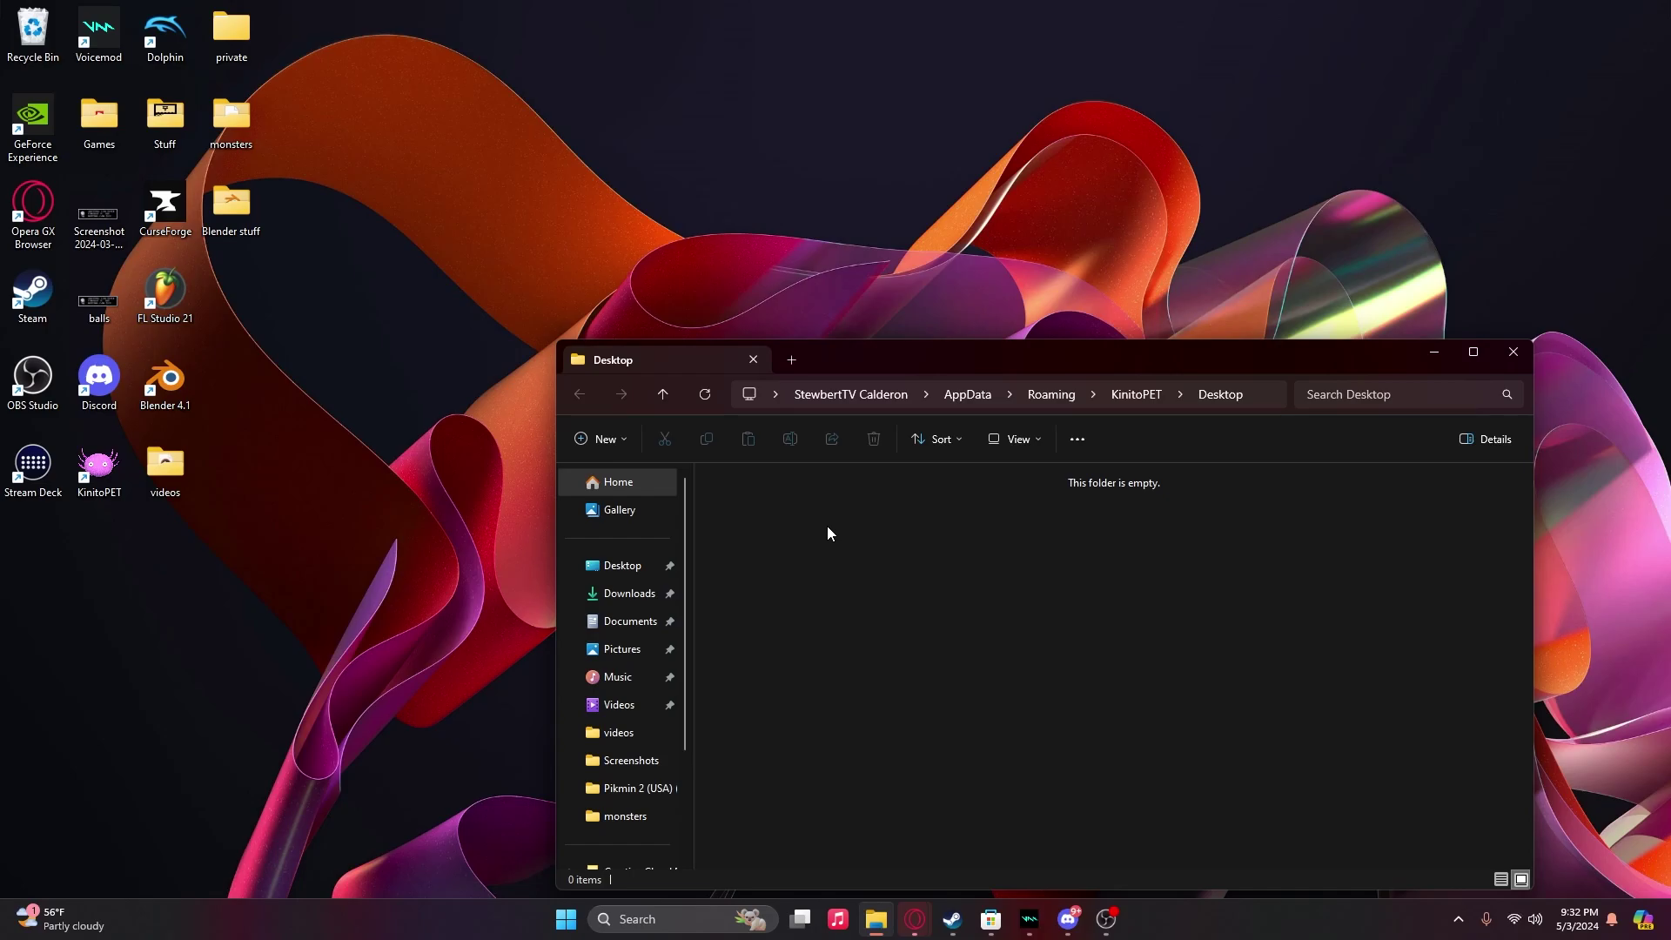
Step: Close the empty KinitoPET Desktop File Explorer window, leaving the bare Windows desktop
click(1512, 355)
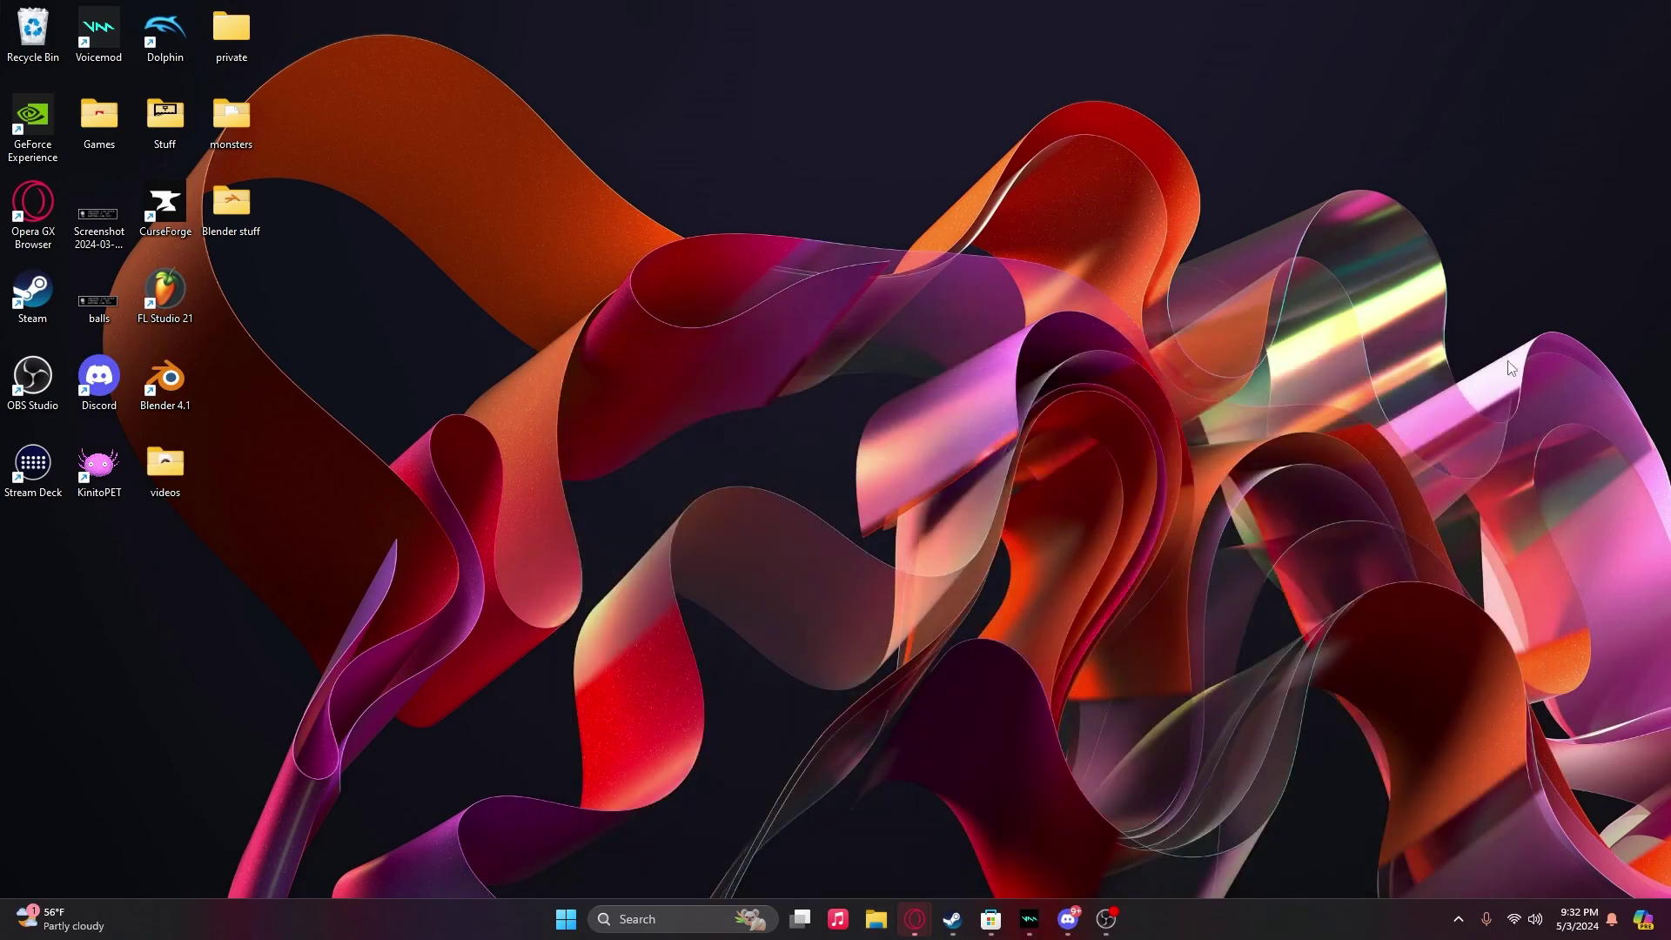